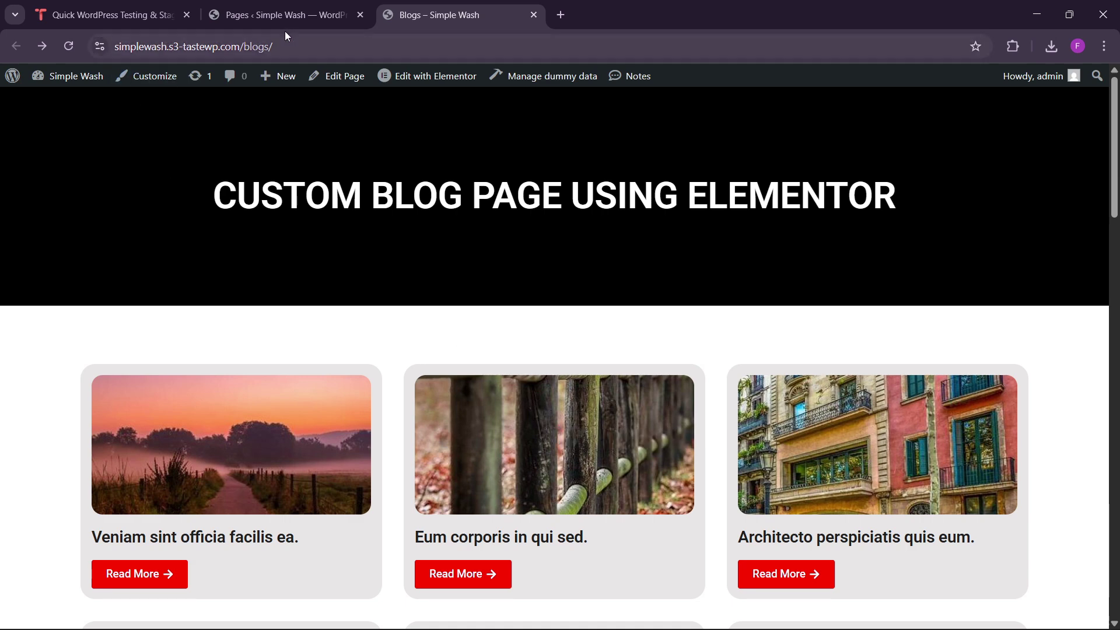
- Reload the live Blogs page twice and scroll through it to check the layout
{"action": "left_click", "coordinate": [290, 44]}
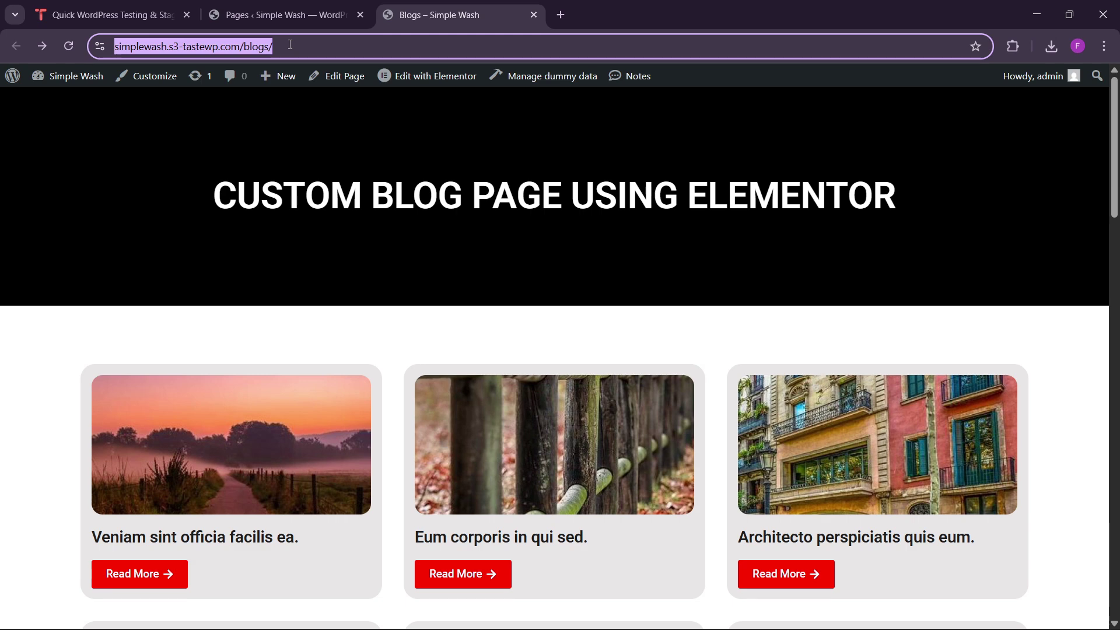
{"action": "key", "text": "Return"}
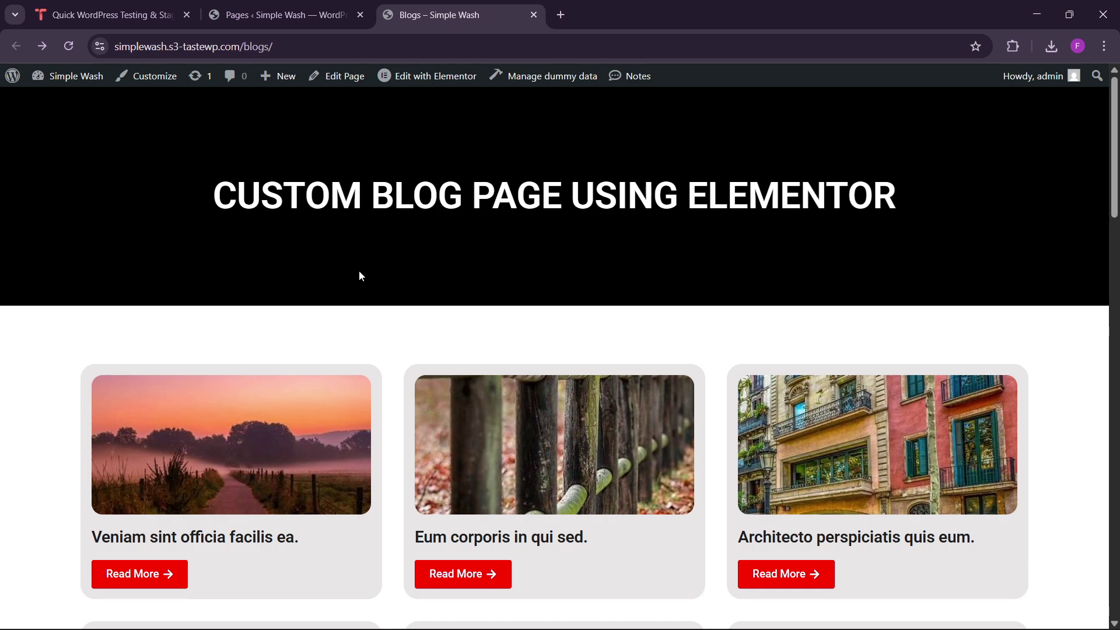
{"action": "scroll", "coordinate": [425, 311], "scroll_direction": "down", "scroll_amount": 2}
{"action": "scroll", "coordinate": [425, 310], "scroll_direction": "up", "scroll_amount": 2}
{"action": "scroll", "coordinate": [435, 313], "scroll_direction": "down", "scroll_amount": 3}
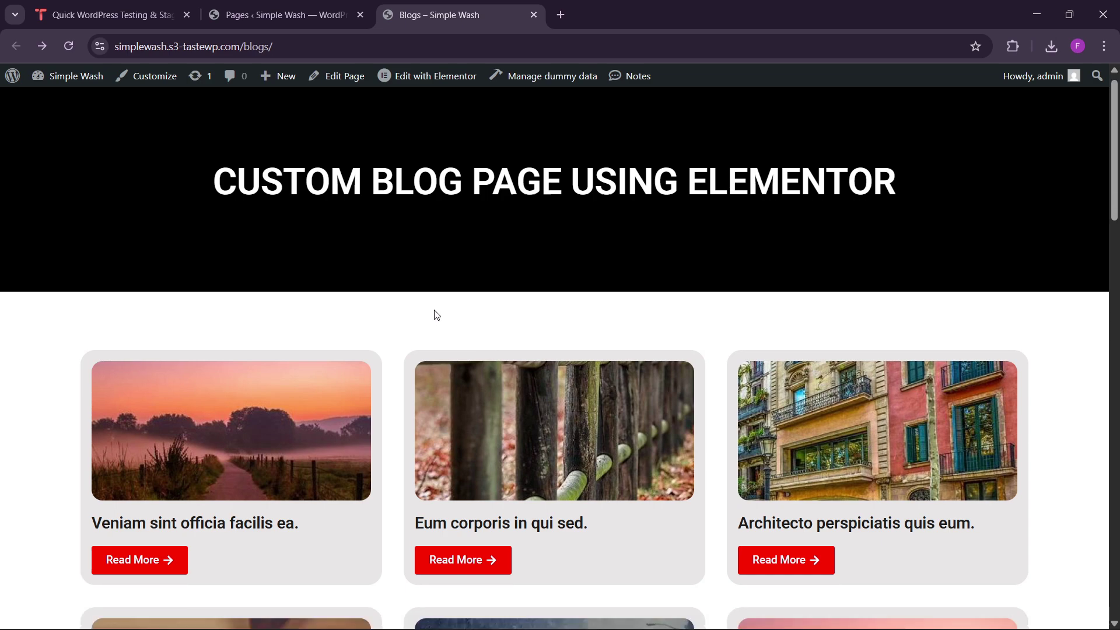
{"action": "scroll", "coordinate": [326, 249], "scroll_direction": "up", "scroll_amount": 2}
{"action": "scroll", "coordinate": [325, 249], "scroll_direction": "up", "scroll_amount": 1}
{"action": "left_click", "coordinate": [279, 46]}
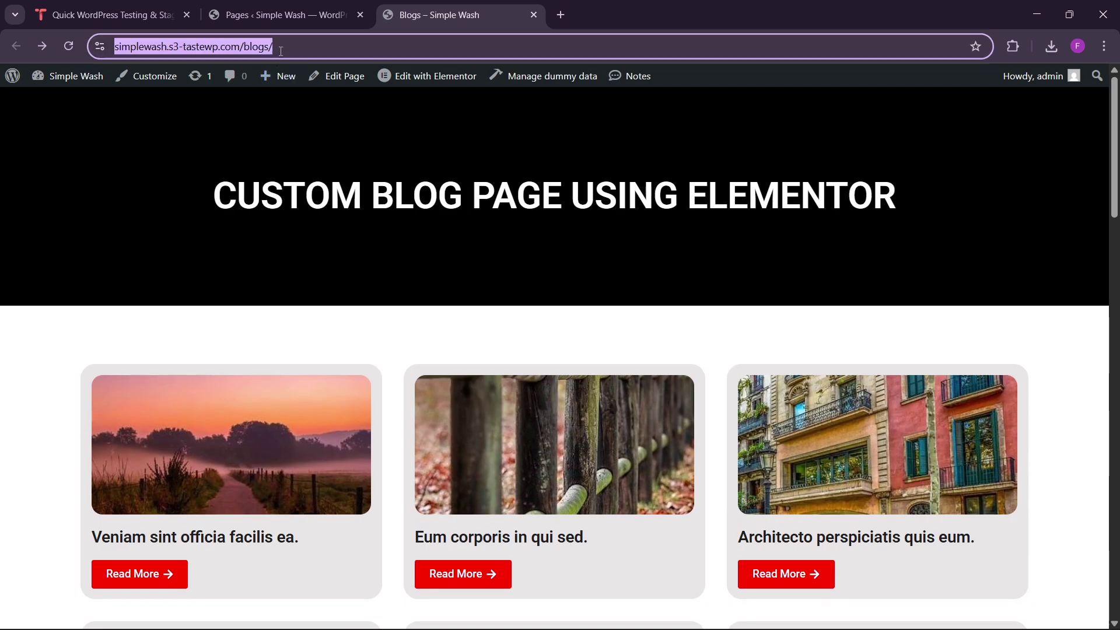
{"action": "key", "text": "Return"}
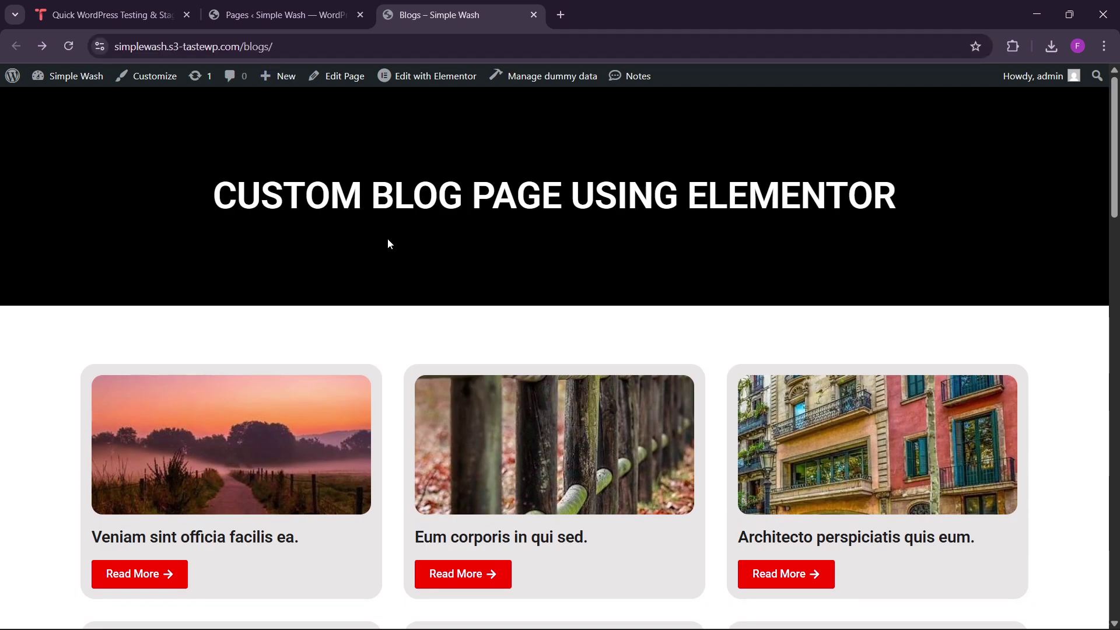
{"action": "scroll", "coordinate": [387, 239], "scroll_direction": "down", "scroll_amount": 3}
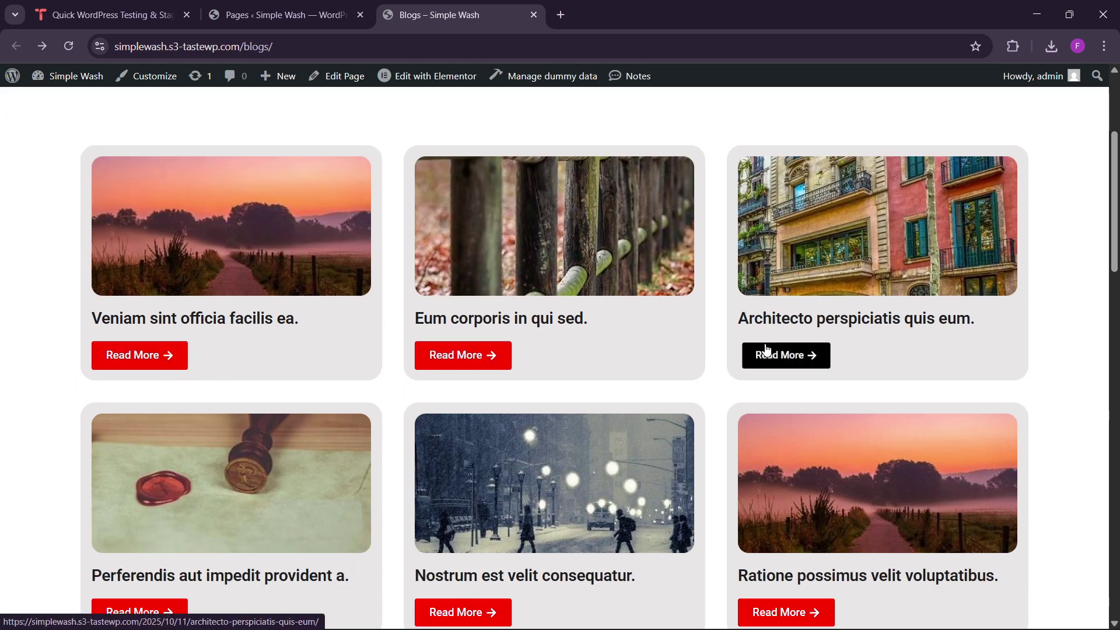
{"action": "scroll", "coordinate": [766, 352], "scroll_direction": "down", "scroll_amount": 15}
{"action": "scroll", "coordinate": [765, 352], "scroll_direction": "down", "scroll_amount": 4}
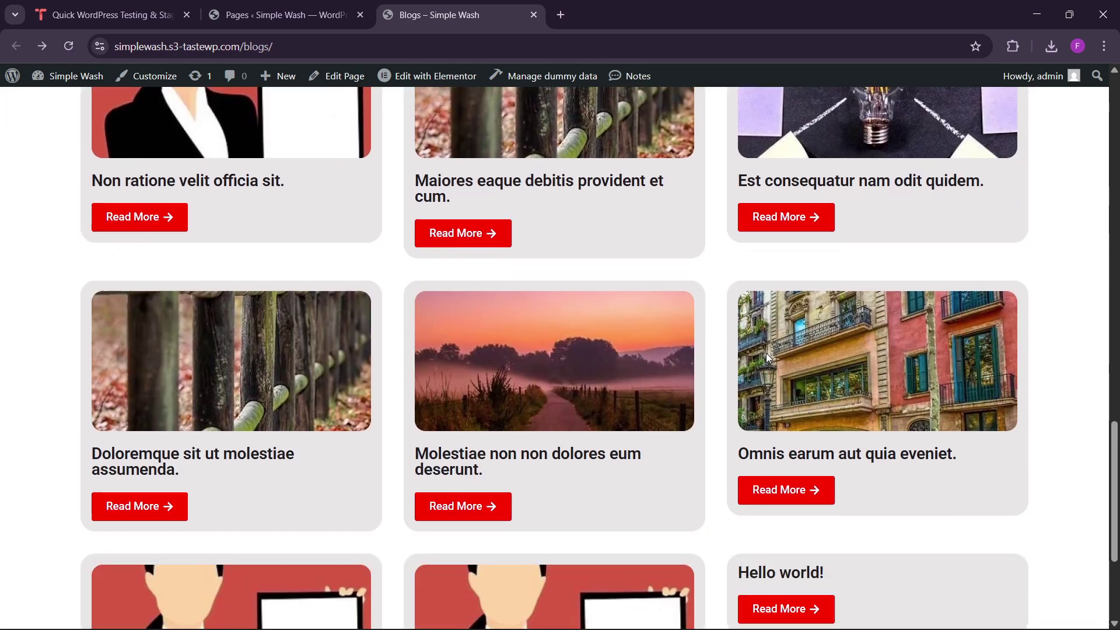
{"action": "scroll", "coordinate": [601, 417], "scroll_direction": "up", "scroll_amount": 10}
{"action": "scroll", "coordinate": [601, 418], "scroll_direction": "up", "scroll_amount": 12}
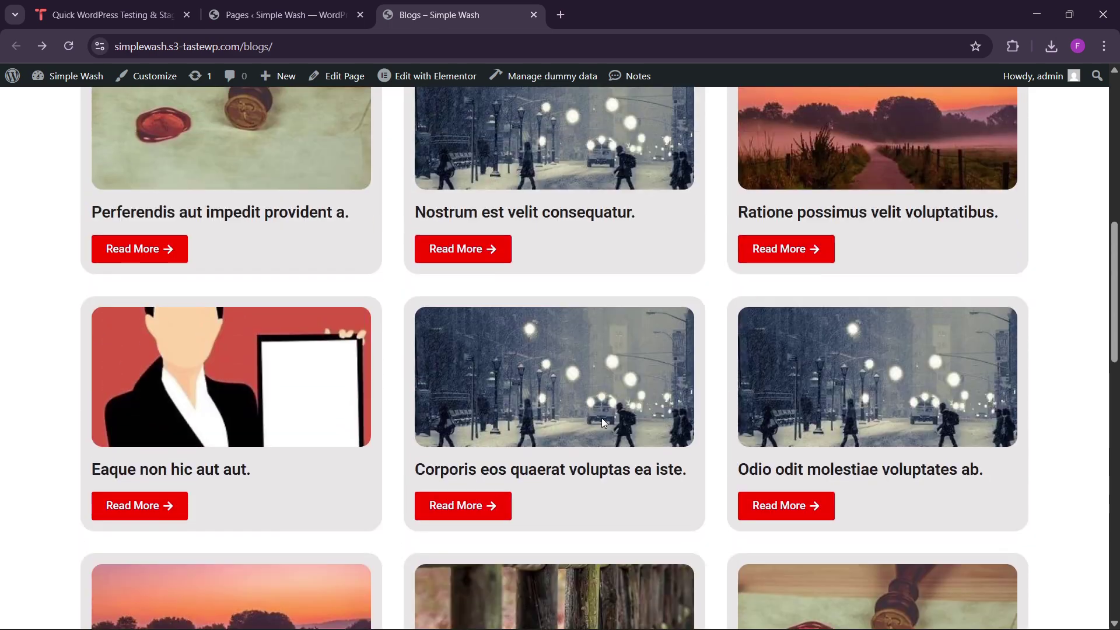
{"action": "scroll", "coordinate": [601, 418], "scroll_direction": "down", "scroll_amount": 6}
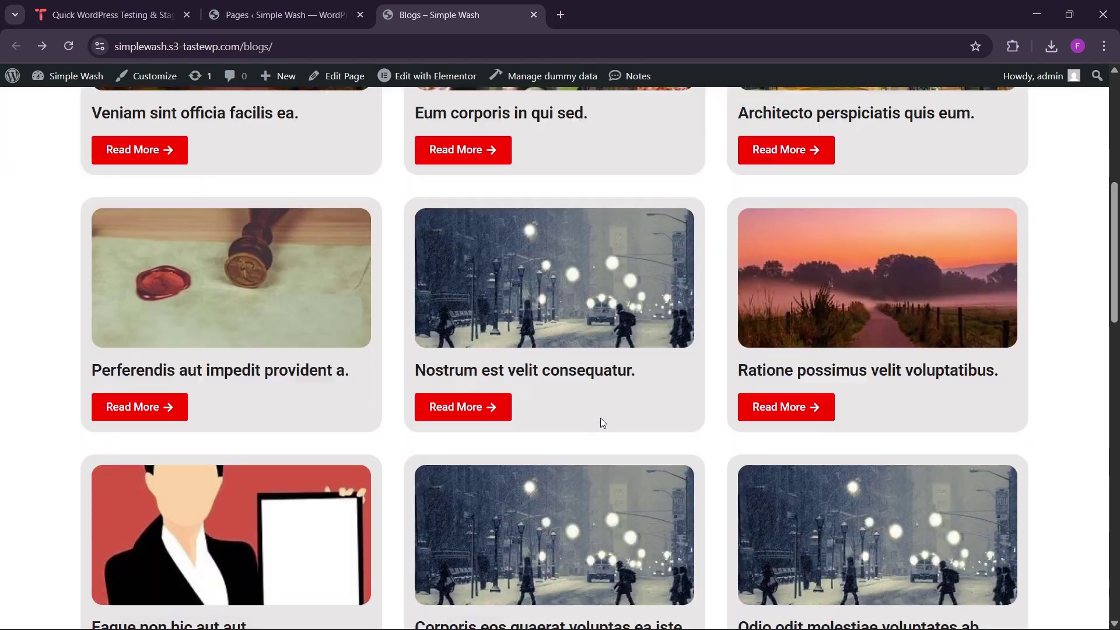
{"action": "scroll", "coordinate": [601, 417], "scroll_direction": "up", "scroll_amount": 8}
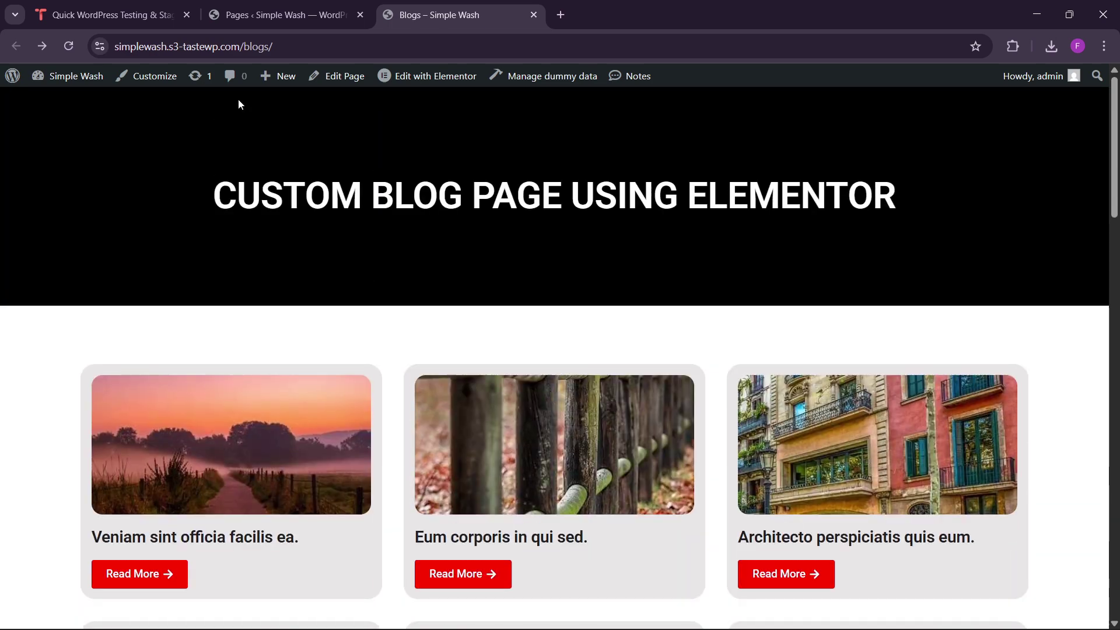
- Reload the Blogs page a third time and review its content again
{"action": "left_click", "coordinate": [283, 45]}
{"action": "key", "text": "Return"}
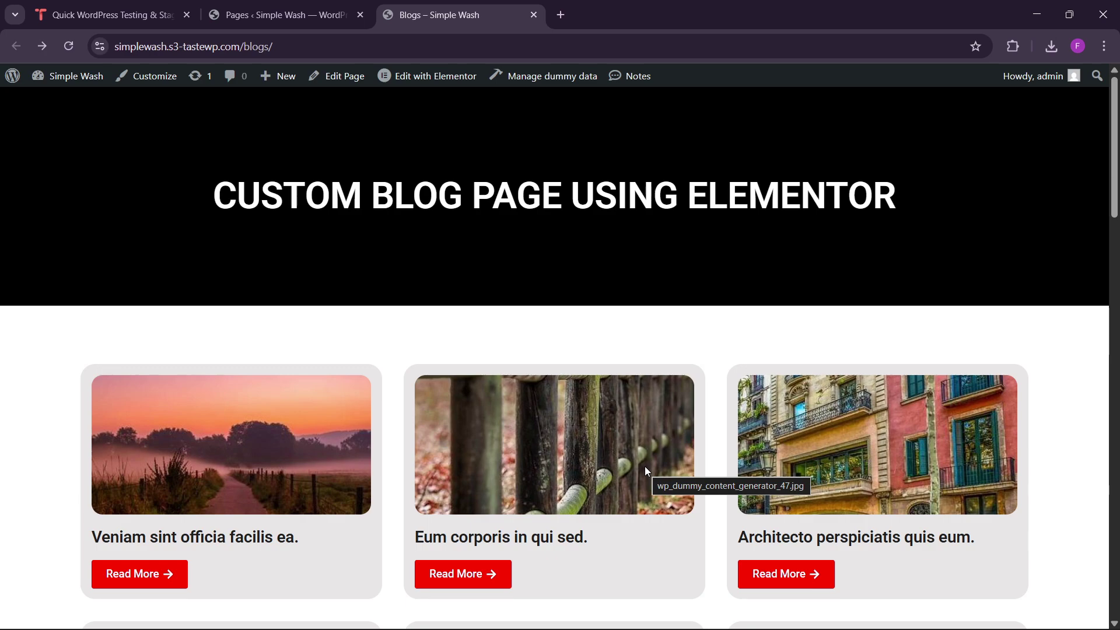
{"action": "scroll", "coordinate": [569, 423], "scroll_direction": "down", "scroll_amount": 5}
{"action": "scroll", "coordinate": [571, 422], "scroll_direction": "down", "scroll_amount": 15}
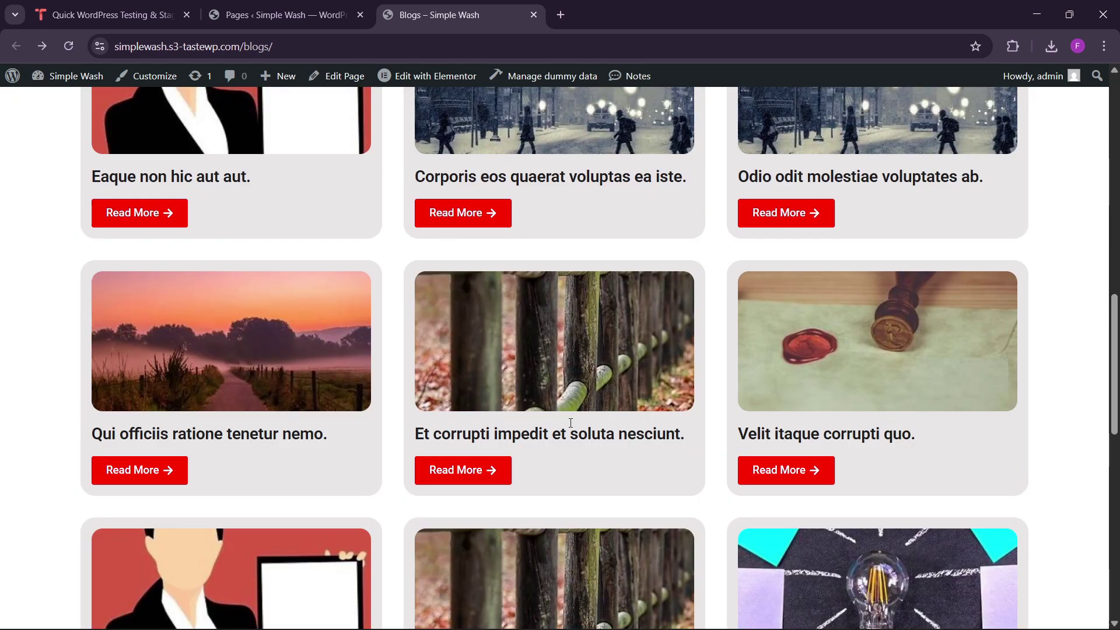
{"action": "scroll", "coordinate": [571, 422], "scroll_direction": "down", "scroll_amount": 3}
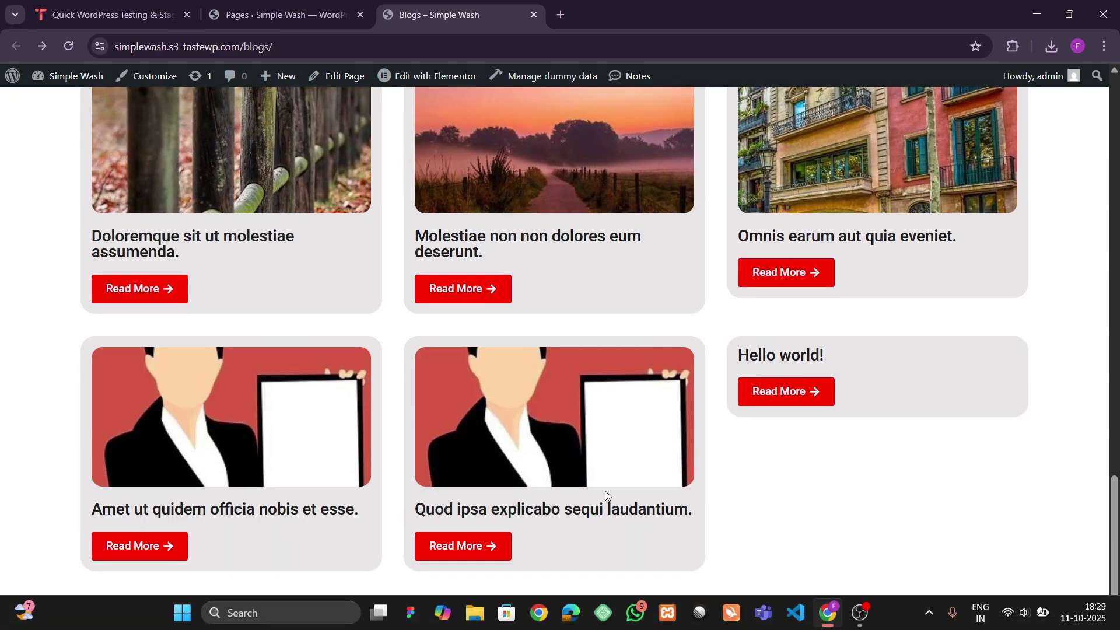
{"action": "scroll", "coordinate": [669, 453], "scroll_direction": "up", "scroll_amount": 1}
{"action": "scroll", "coordinate": [724, 569], "scroll_direction": "down", "scroll_amount": 1}
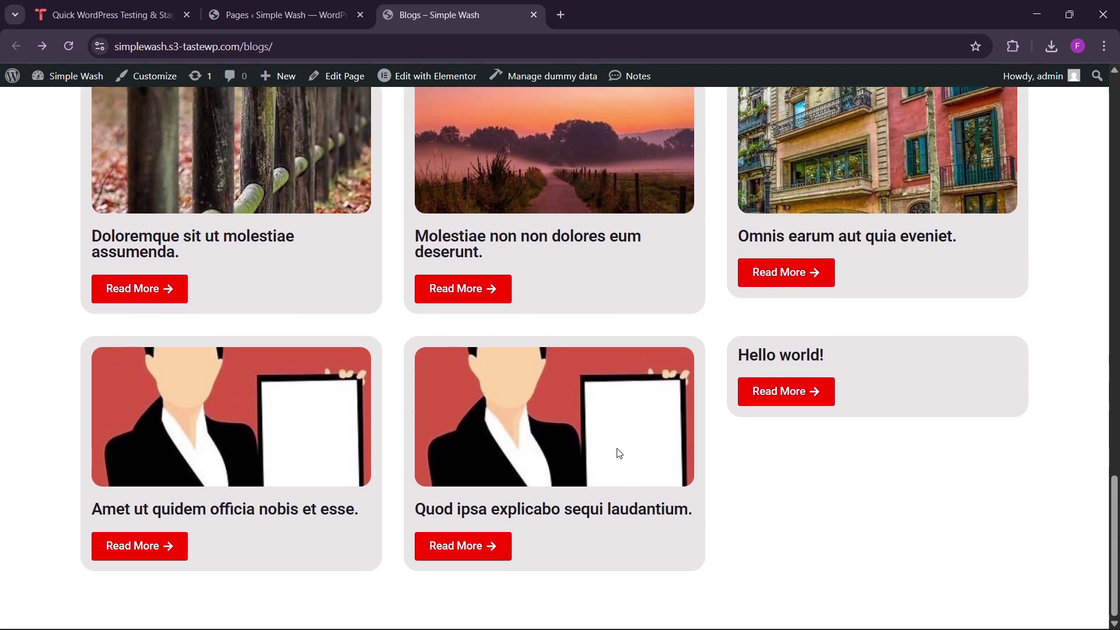
{"action": "scroll", "coordinate": [617, 451], "scroll_direction": "up", "scroll_amount": 10}
{"action": "scroll", "coordinate": [615, 444], "scroll_direction": "up", "scroll_amount": 12}
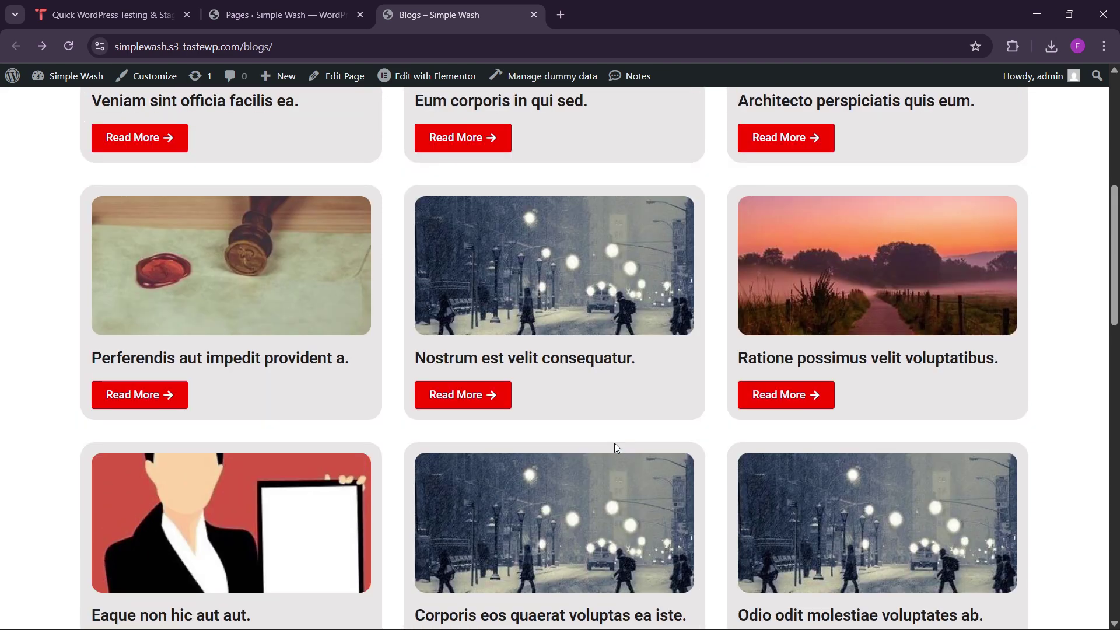
{"action": "scroll", "coordinate": [614, 443], "scroll_direction": "down", "scroll_amount": 1}
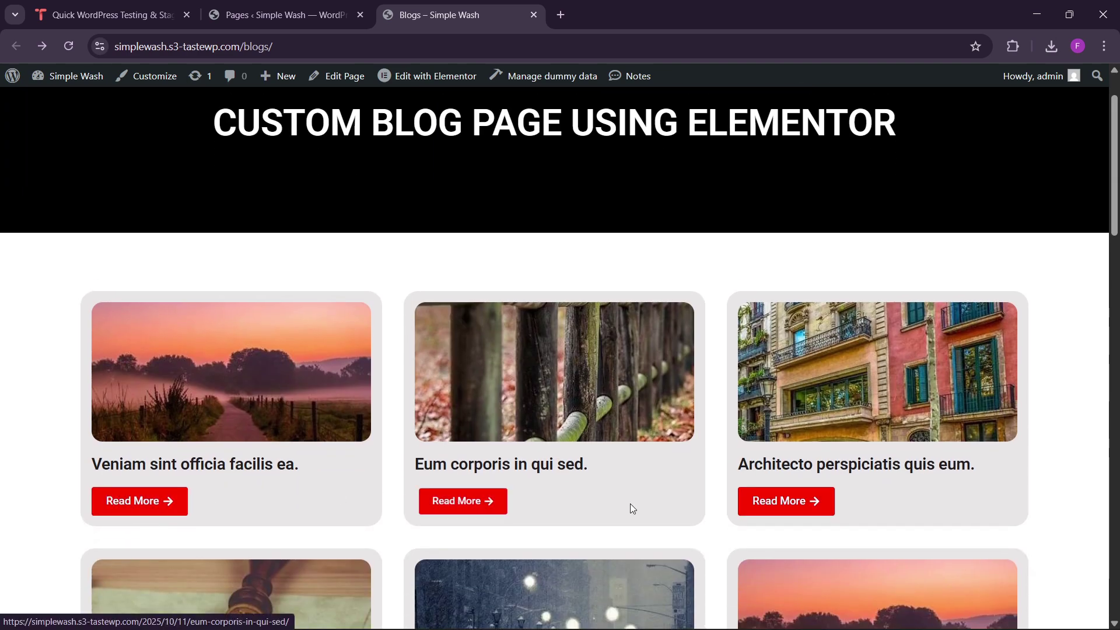
{"action": "scroll", "coordinate": [437, 502], "scroll_direction": "down", "scroll_amount": 2}
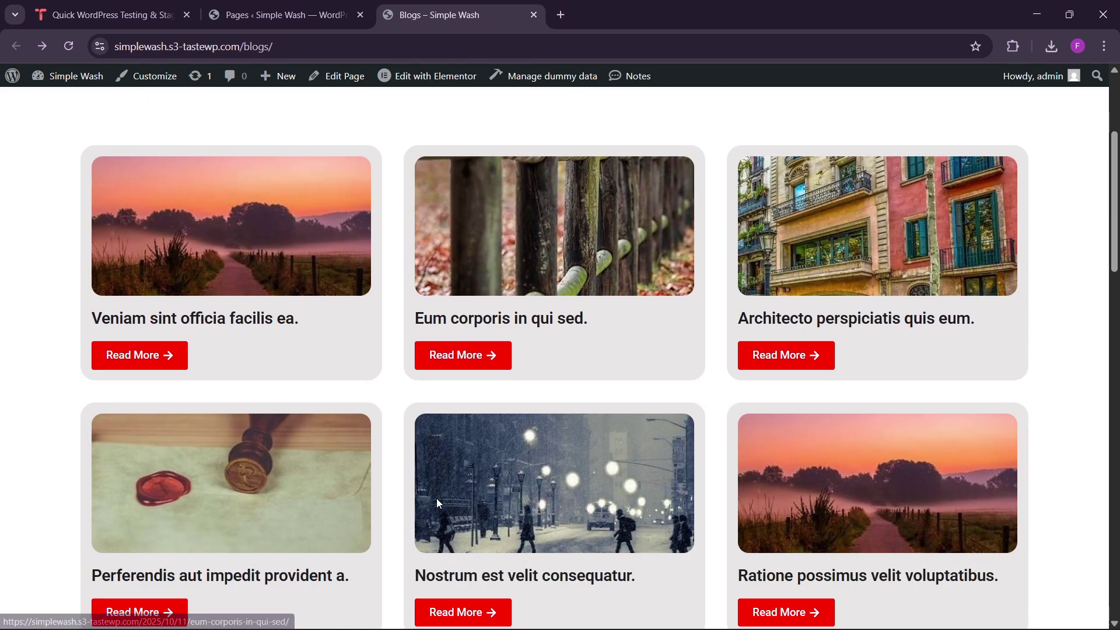
{"action": "scroll", "coordinate": [439, 503], "scroll_direction": "up", "scroll_amount": 3}
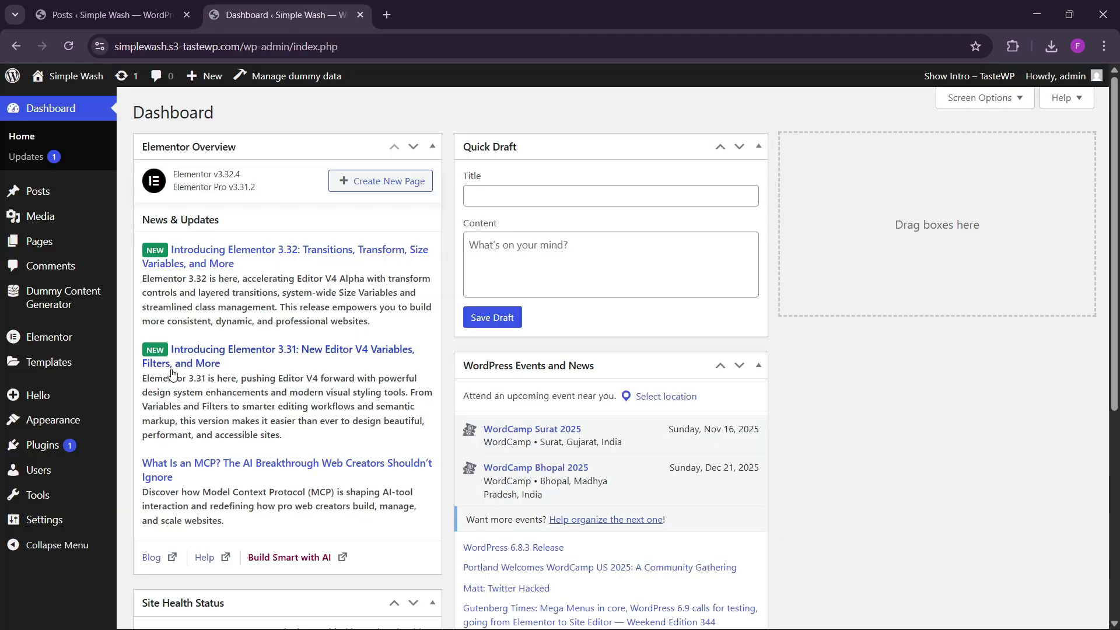
- Show Installed Plugins and check that Elementor, Elementor Pro and WP Dummy Content Generator are active
{"action": "mouse_move", "coordinate": [117, 451]}
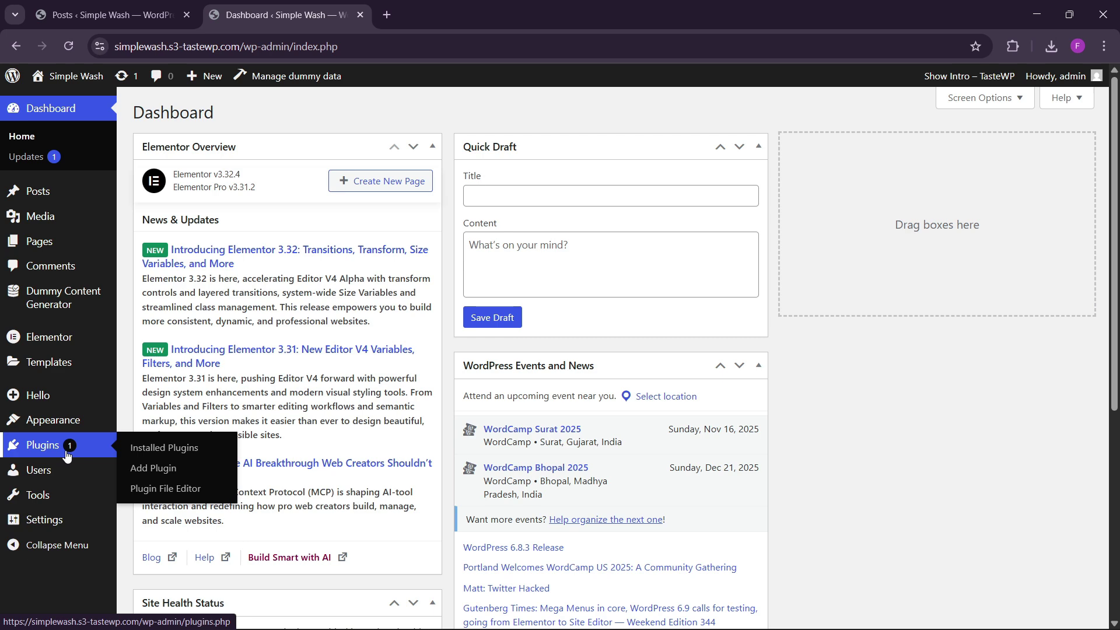
{"action": "left_click", "coordinate": [150, 449]}
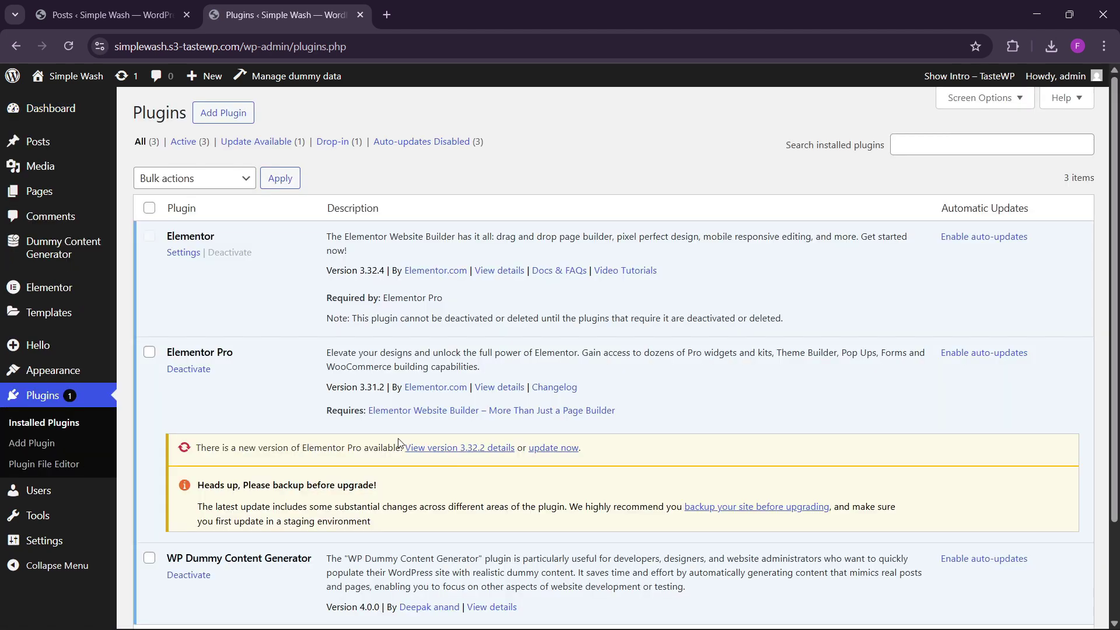
{"action": "scroll", "coordinate": [183, 456], "scroll_direction": "down", "scroll_amount": 2}
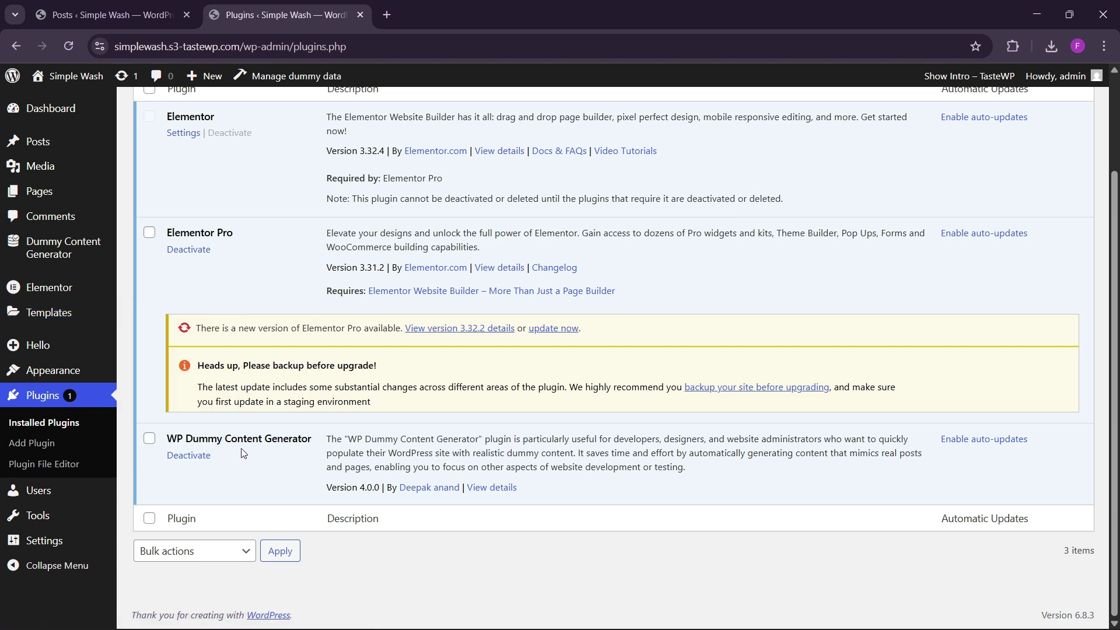
{"action": "scroll", "coordinate": [16, 299], "scroll_direction": "up", "scroll_amount": 2}
- Go to All Posts, then to the Dummy Content Generator's post generator
{"action": "mouse_move", "coordinate": [48, 146]}
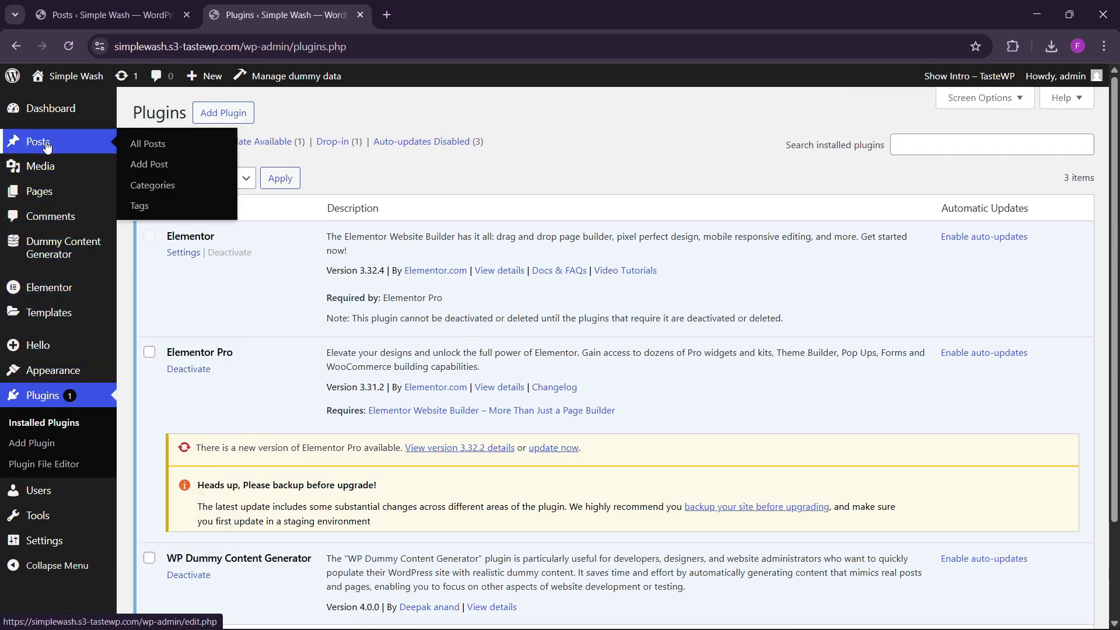
{"action": "left_click", "coordinate": [151, 144]}
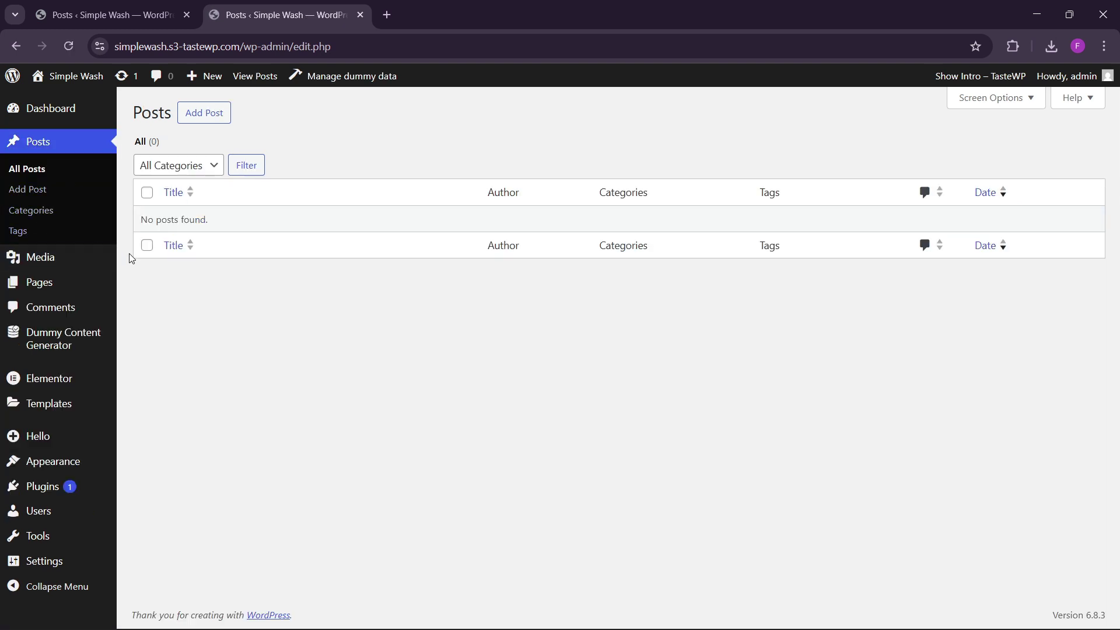
{"action": "mouse_move", "coordinate": [56, 339]}
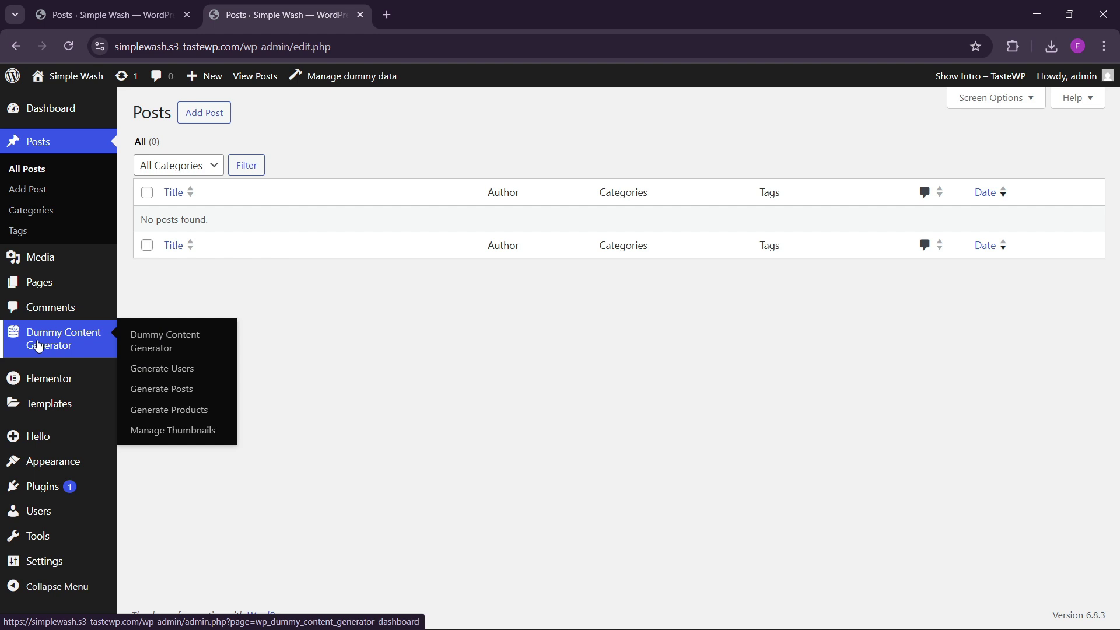
{"action": "left_click", "coordinate": [168, 389]}
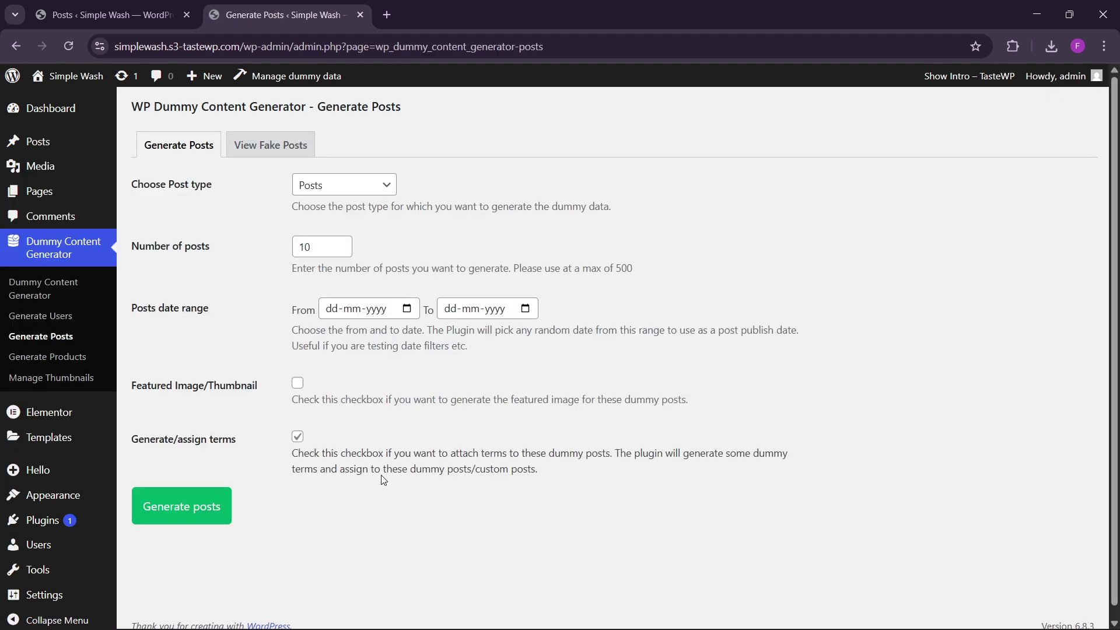
- Generate 20 dummy Posts with featured images
{"action": "left_click", "coordinate": [318, 246]}
{"action": "type", "text": "20"}
{"action": "left_click", "coordinate": [297, 383]}
{"action": "left_click", "coordinate": [326, 188]}
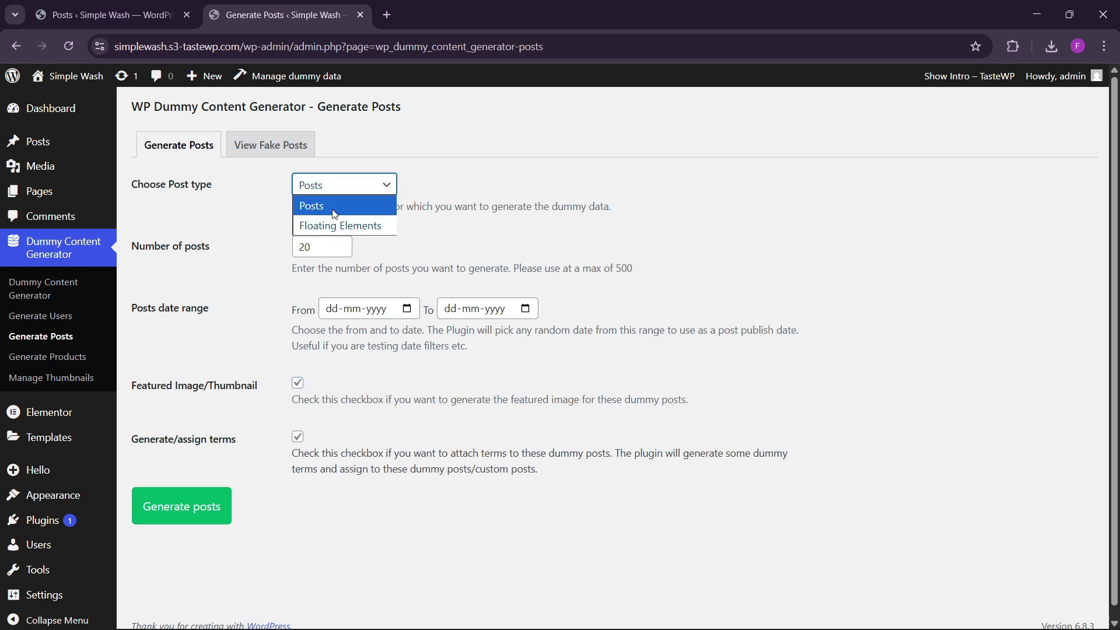
{"action": "left_click", "coordinate": [331, 201]}
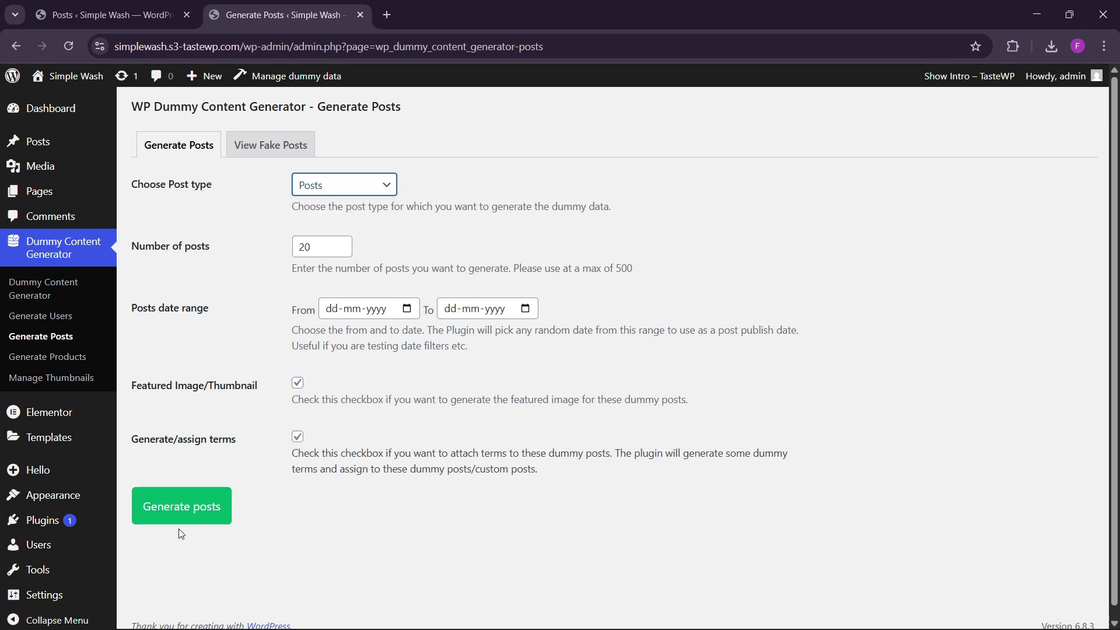
{"action": "left_click", "coordinate": [187, 509]}
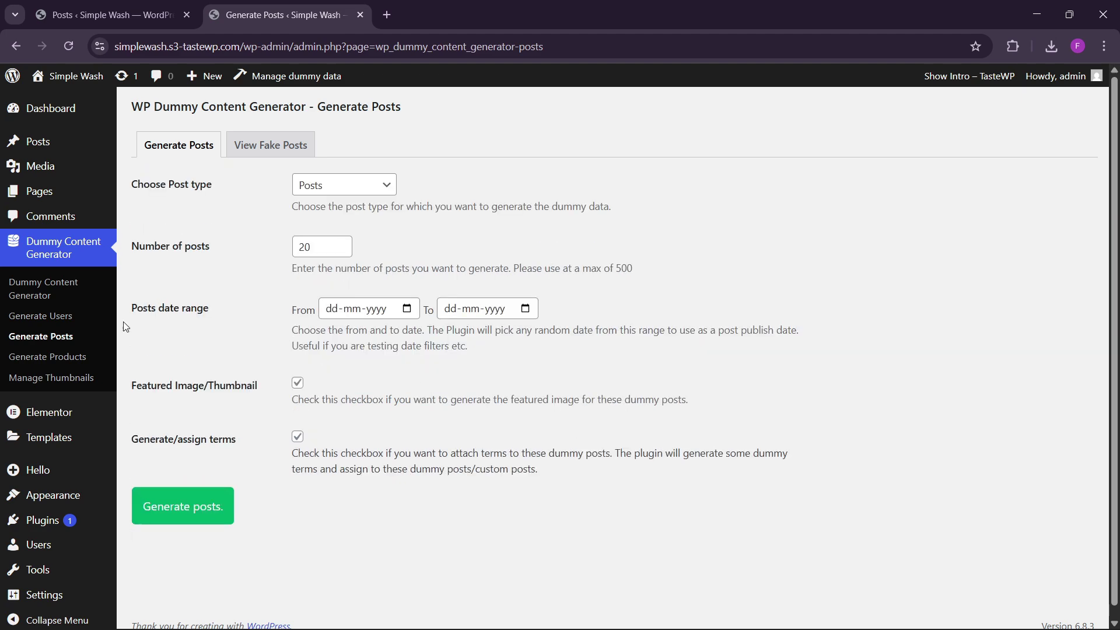
{"action": "left_click", "coordinate": [143, 149]}
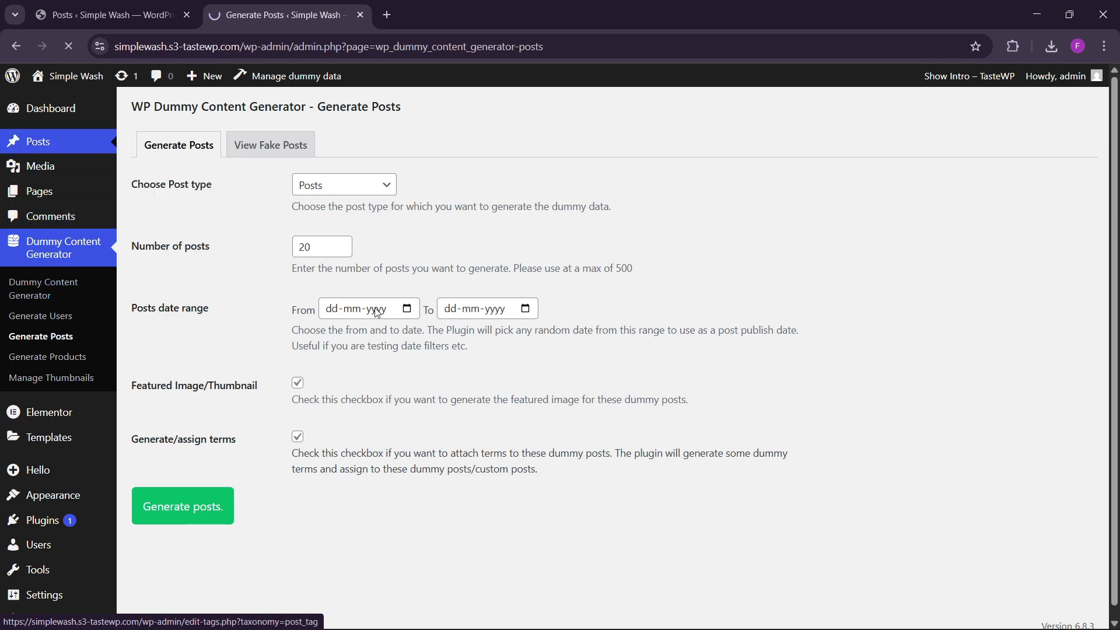
{"action": "scroll", "coordinate": [422, 474], "scroll_direction": "down", "scroll_amount": 1}
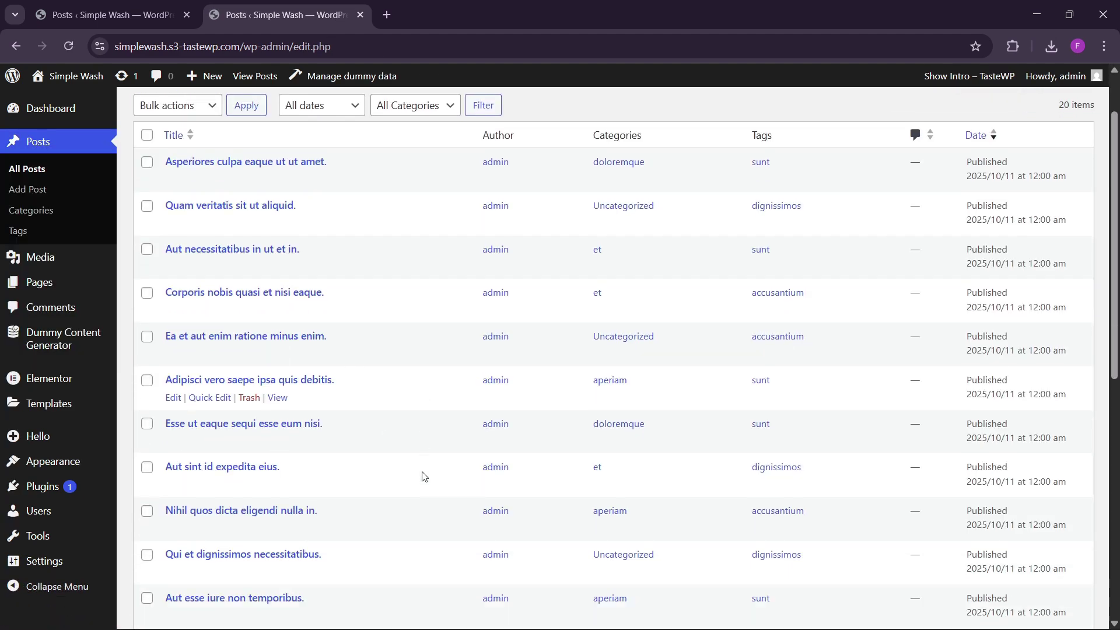
{"action": "scroll", "coordinate": [423, 475], "scroll_direction": "down", "scroll_amount": 8}
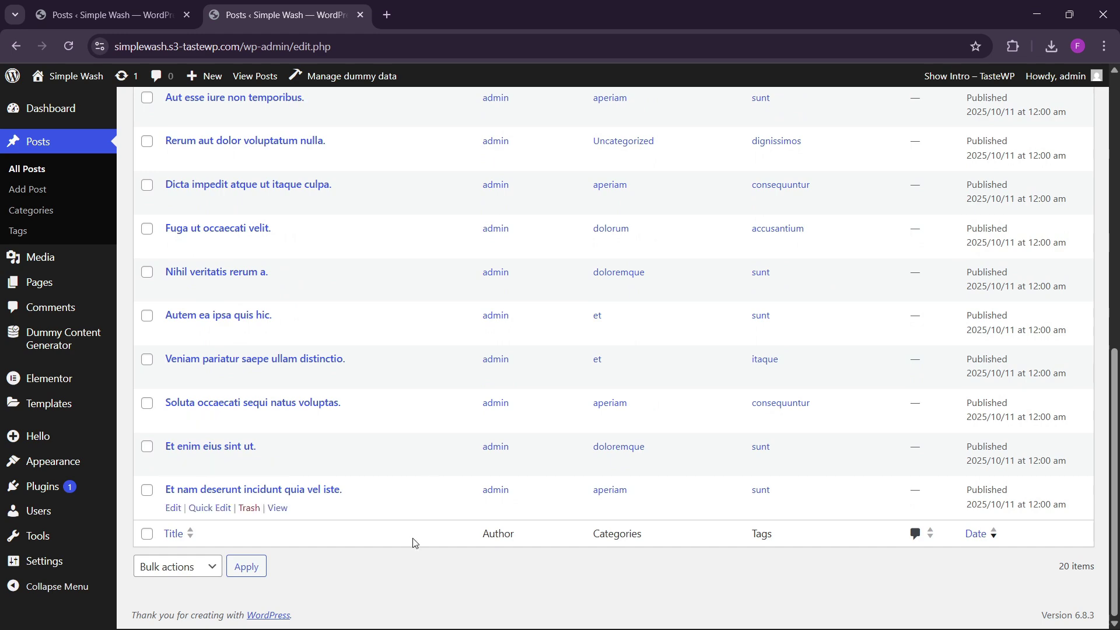
{"action": "scroll", "coordinate": [292, 341], "scroll_direction": "up", "scroll_amount": 9}
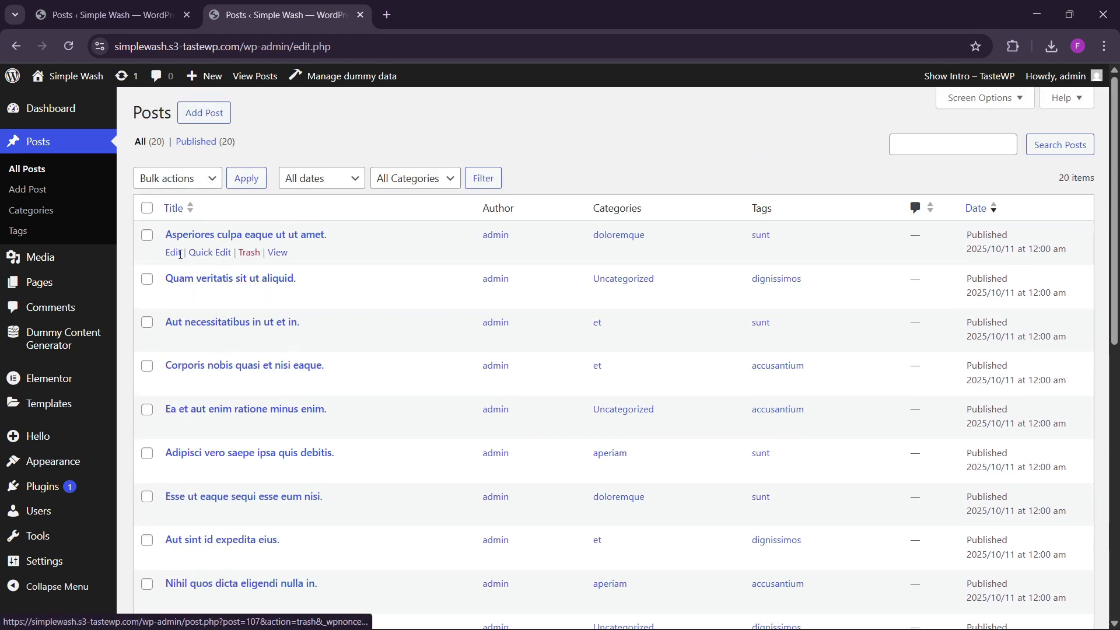
{"action": "right_click", "coordinate": [180, 254]}
{"action": "left_click", "coordinate": [221, 270]}
{"action": "key", "text": "ctrl+Tab"}
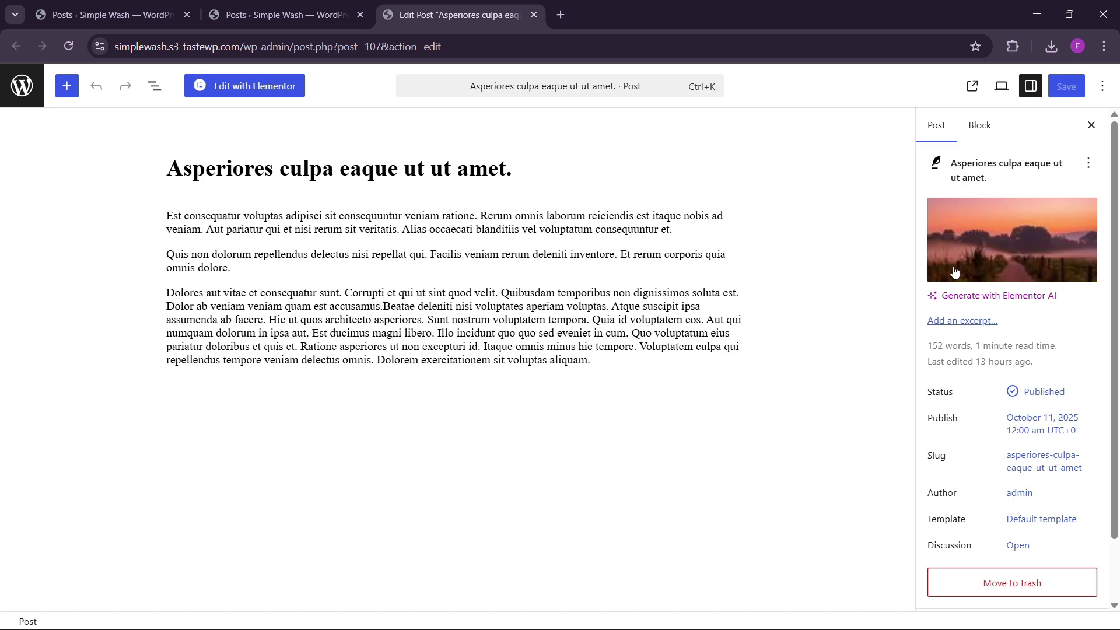
{"action": "left_click", "coordinate": [22, 85]}
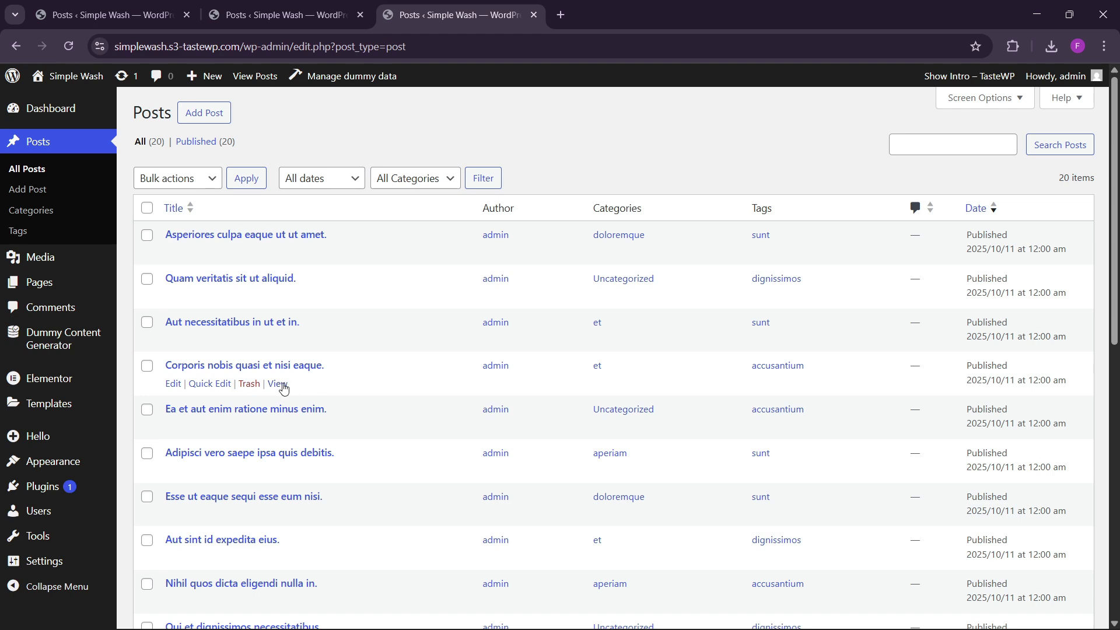
{"action": "scroll", "coordinate": [213, 370], "scroll_direction": "down", "scroll_amount": 2}
{"action": "scroll", "coordinate": [213, 370], "scroll_direction": "up", "scroll_amount": 2}
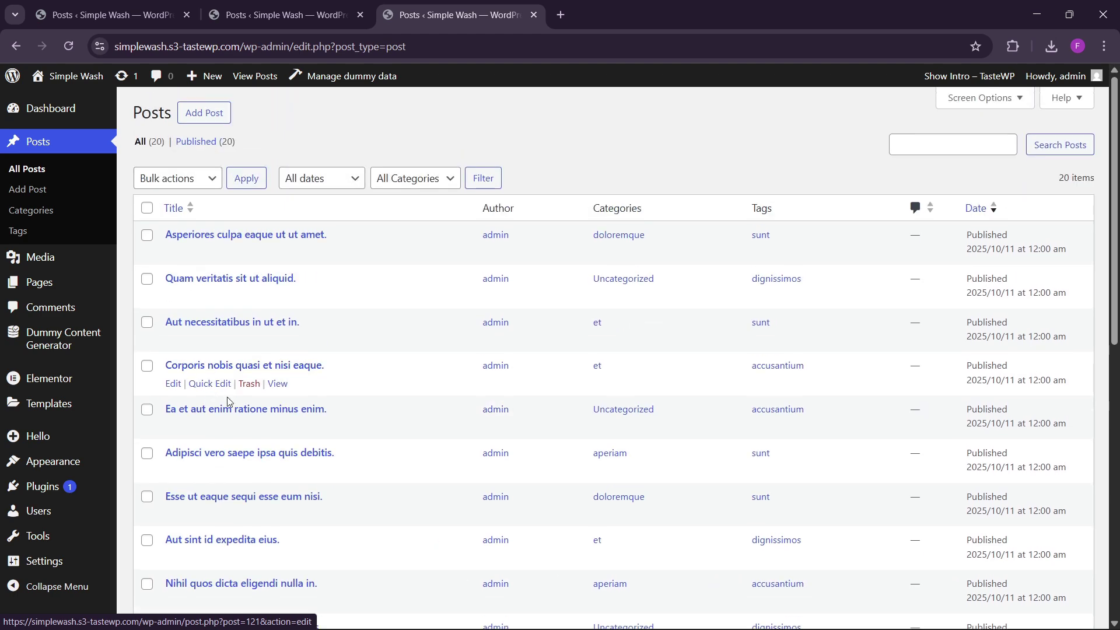
- Open Theme Builder in a new tab and close the two leftover Posts tabs
{"action": "mouse_move", "coordinate": [49, 287]}
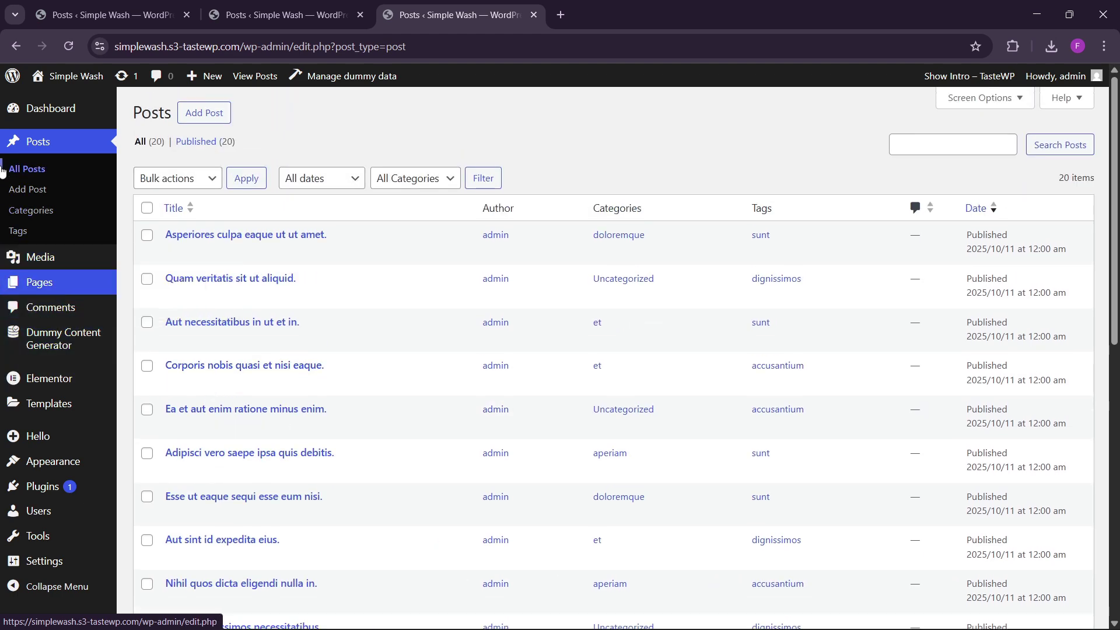
{"action": "mouse_move", "coordinate": [58, 430]}
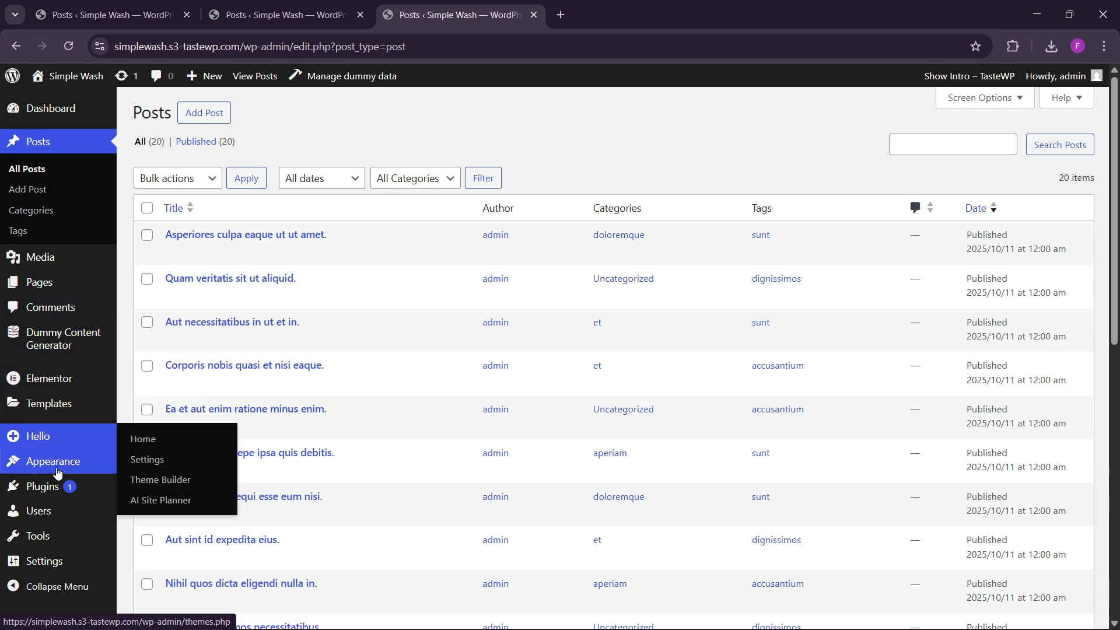
{"action": "mouse_move", "coordinate": [45, 410]}
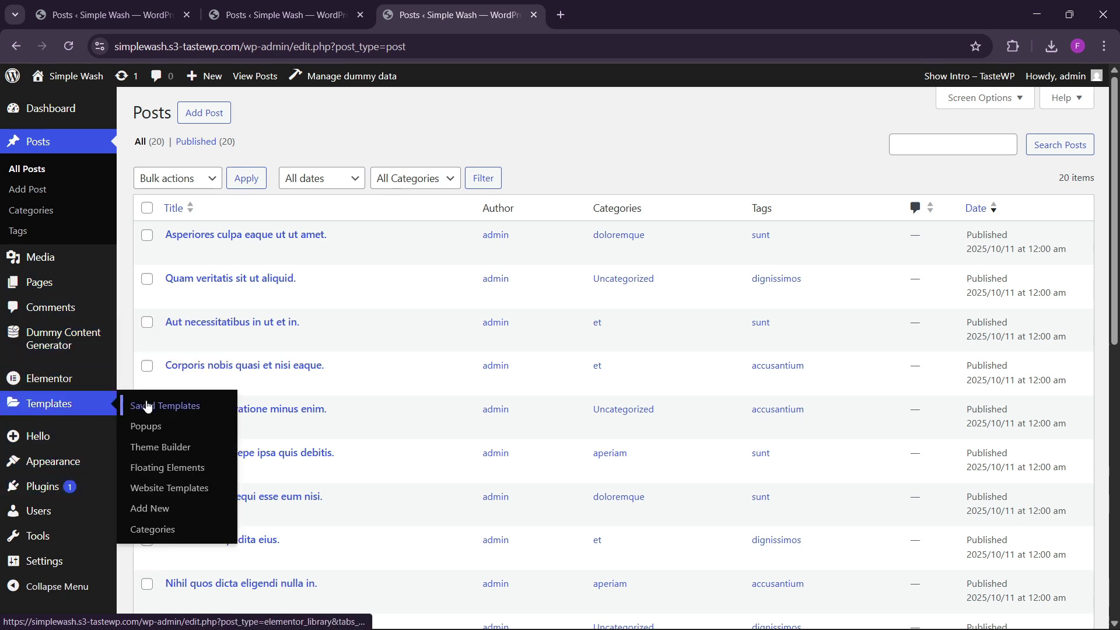
{"action": "right_click", "coordinate": [155, 449]}
{"action": "left_click", "coordinate": [222, 237]}
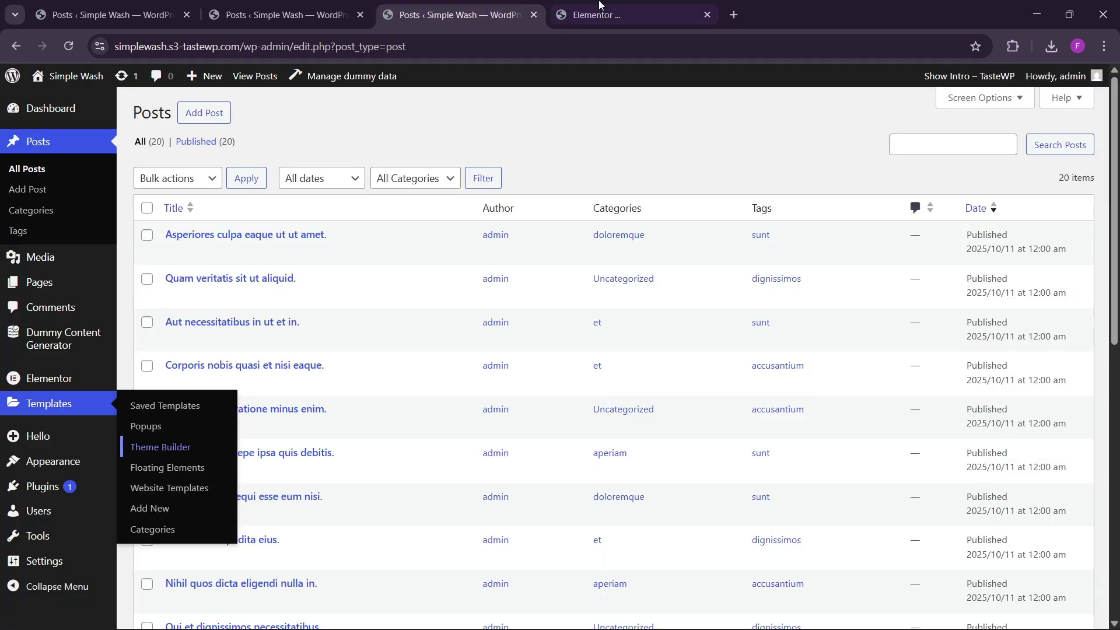
{"action": "left_click", "coordinate": [599, 7]}
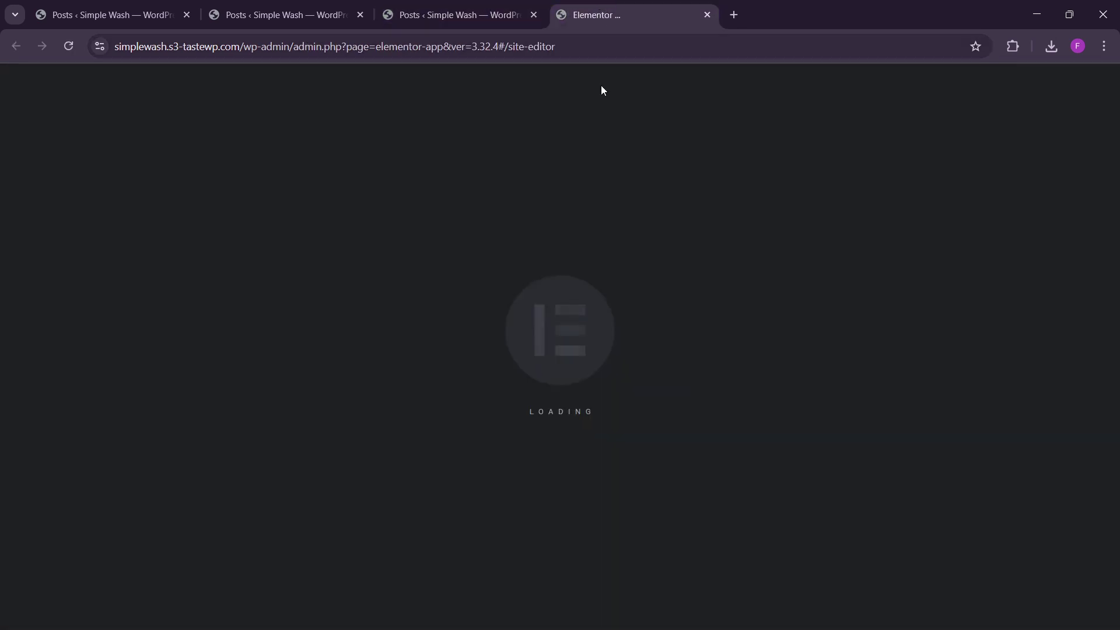
{"action": "left_click", "coordinate": [326, 12]}
{"action": "left_click", "coordinate": [360, 15]}
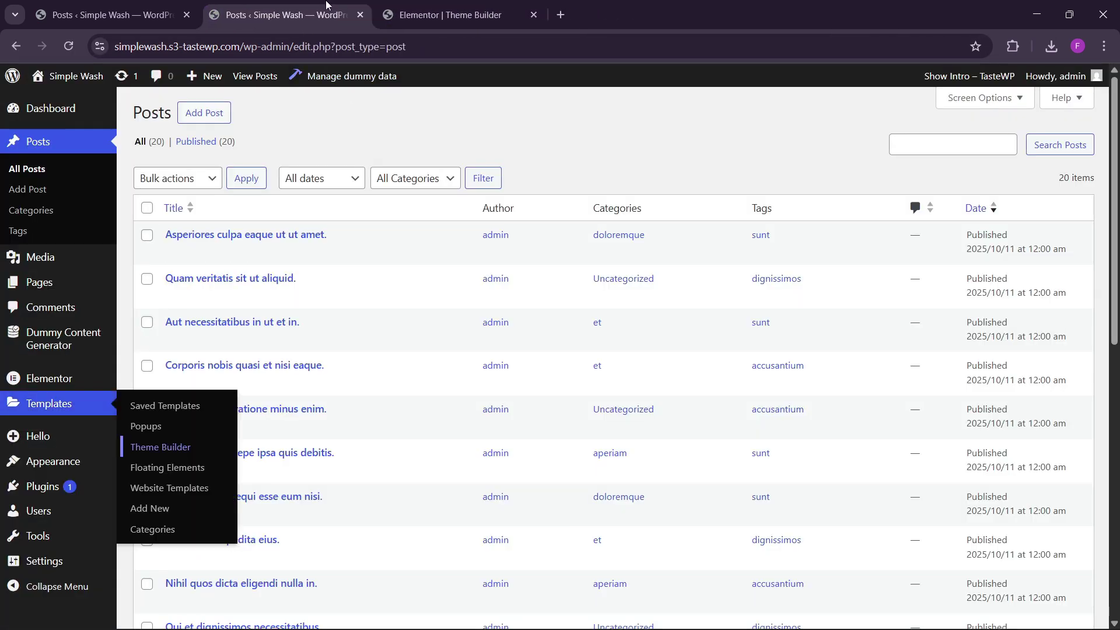
{"action": "left_click", "coordinate": [360, 14]}
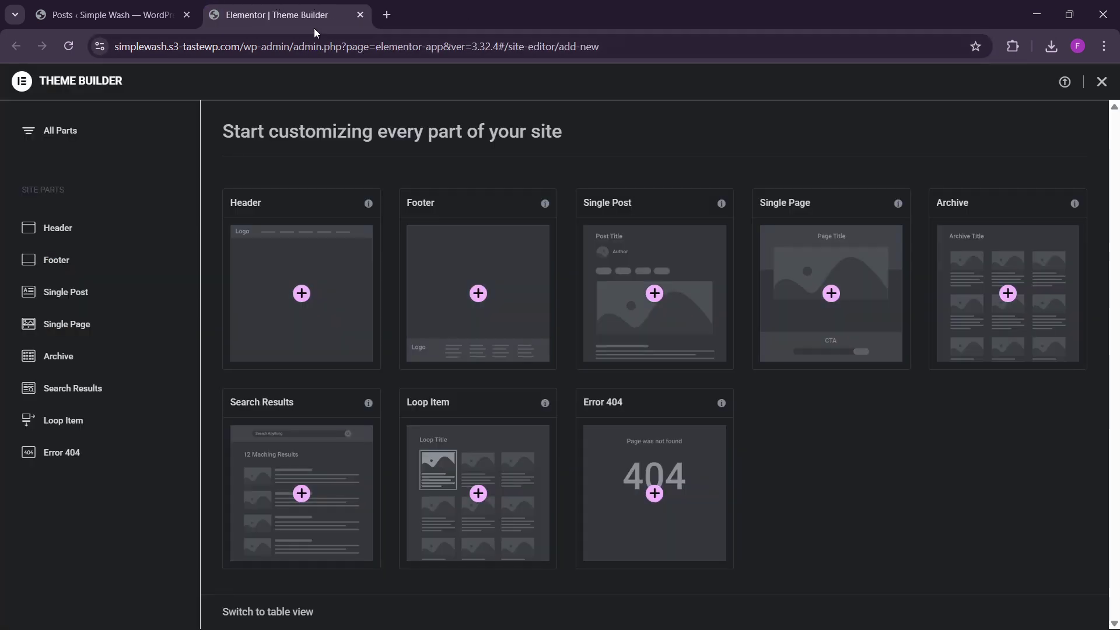
- Create a blank Loop Item template and add a Flexbox container to the canvas
{"action": "left_click", "coordinate": [493, 538]}
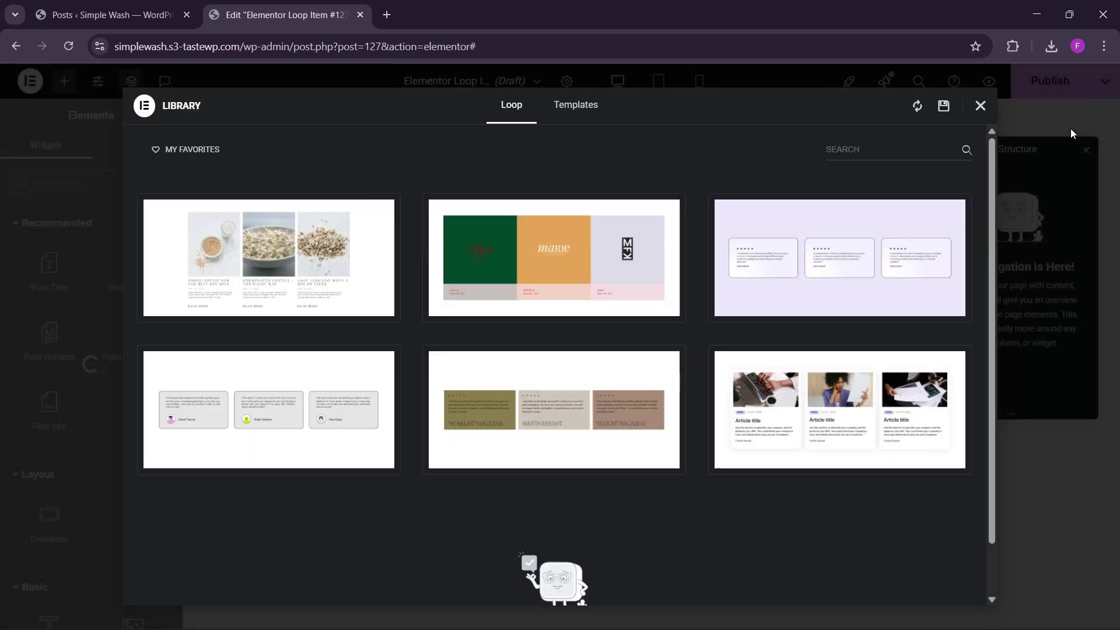
{"action": "left_click", "coordinate": [981, 106]}
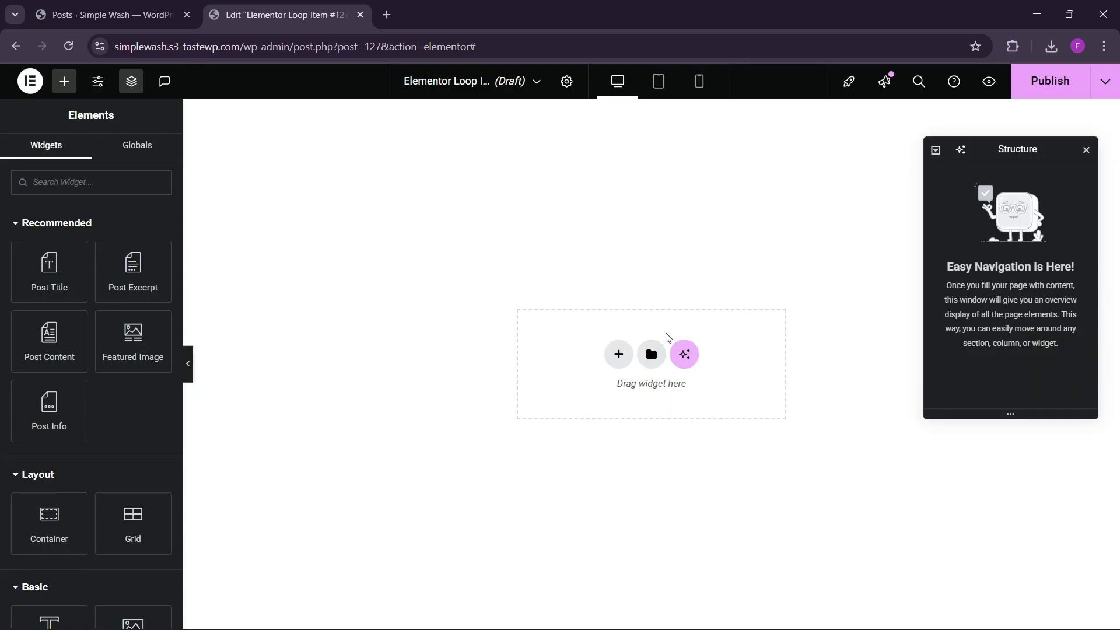
{"action": "left_click", "coordinate": [620, 361]}
{"action": "left_click", "coordinate": [621, 363]}
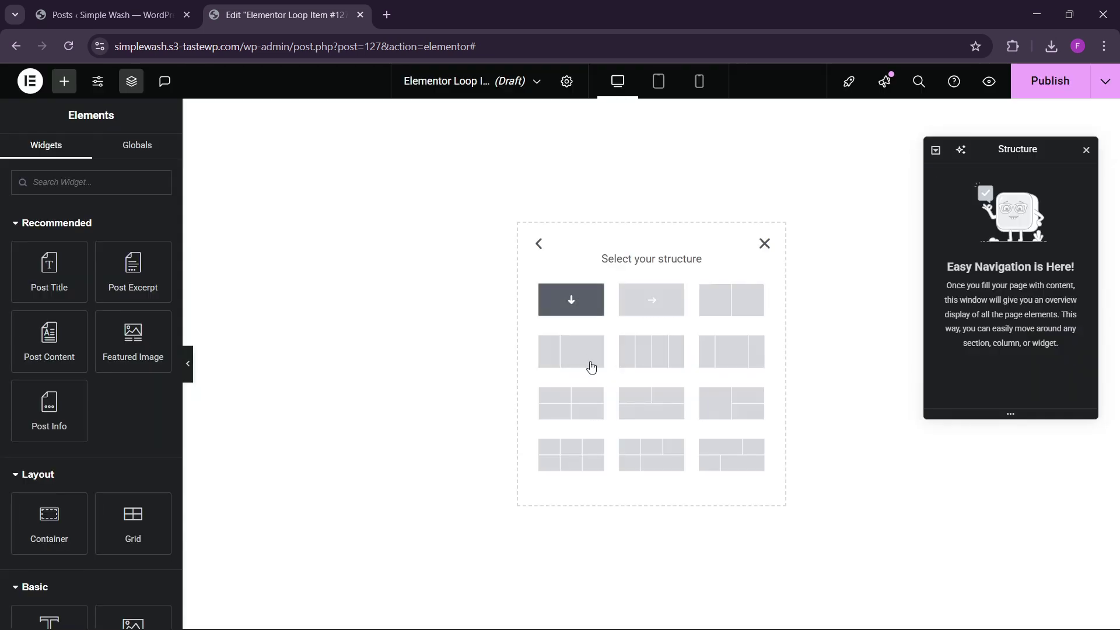
- Add a single-column full-width container and rename it 'box main'
{"action": "left_click", "coordinate": [591, 366]}
{"action": "double_click", "coordinate": [981, 177]}
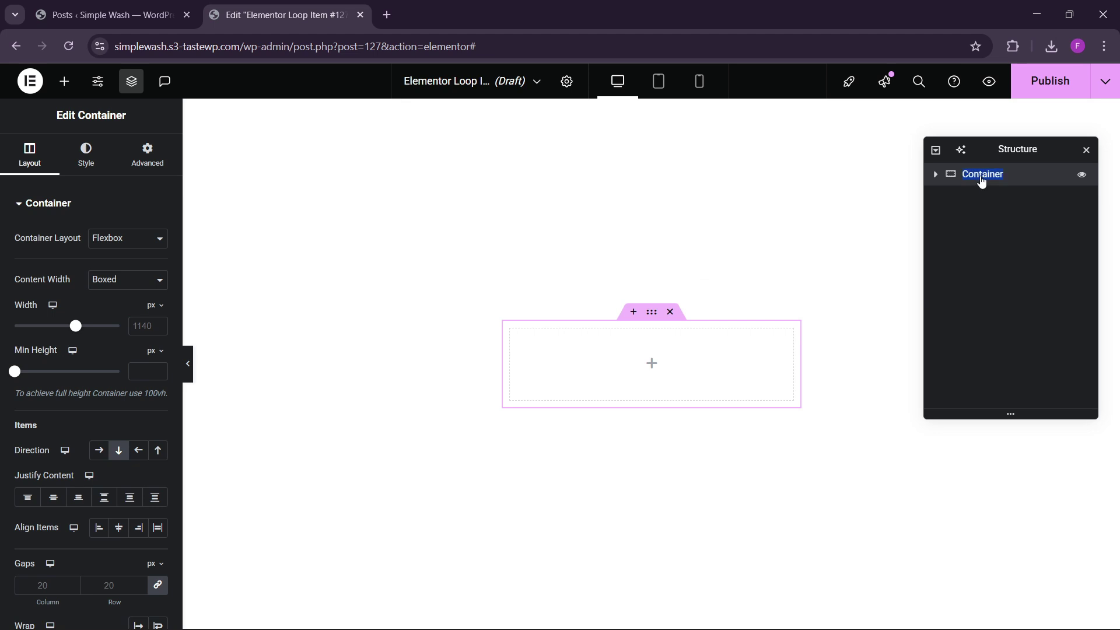
{"action": "type", "text": "box main"}
{"action": "left_click", "coordinate": [119, 290]}
{"action": "left_click", "coordinate": [125, 315]}
- Give box main 20 px padding on every side and drop an Image widget inside
{"action": "left_click", "coordinate": [147, 155]}
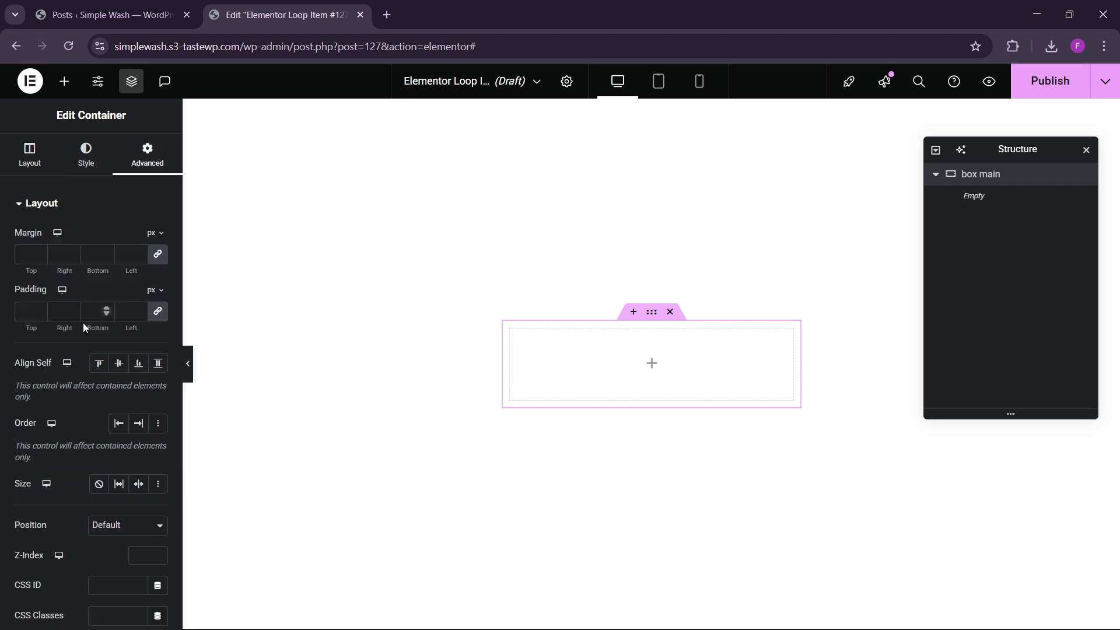
{"action": "type", "text": "20"}
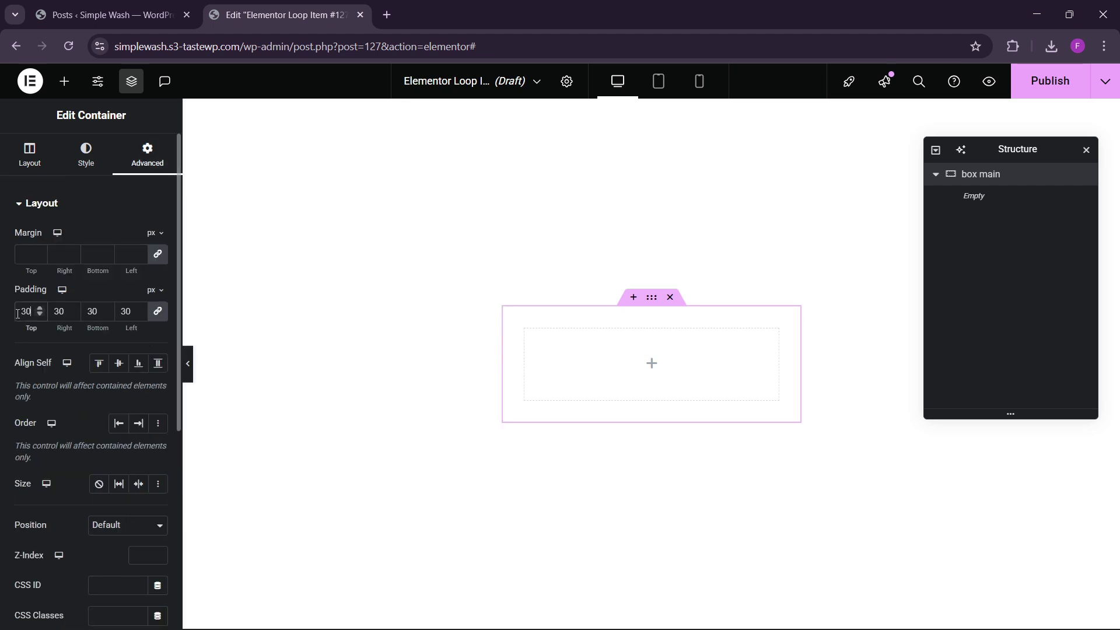
{"action": "key", "text": "BackSpace"}
{"action": "key", "text": "BackSpace"}
{"action": "type", "text": "20"}
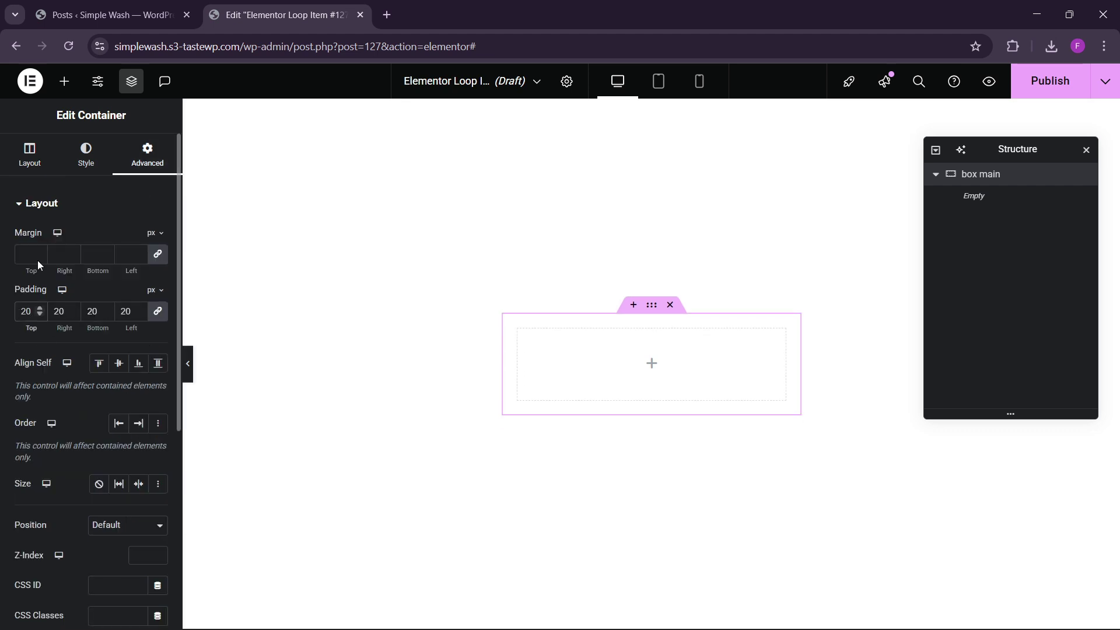
{"action": "left_click", "coordinate": [64, 82]}
{"action": "scroll", "coordinate": [126, 563], "scroll_direction": "down", "scroll_amount": 1}
{"action": "left_click_drag", "start_coordinate": [126, 563], "coordinate": [583, 392]}
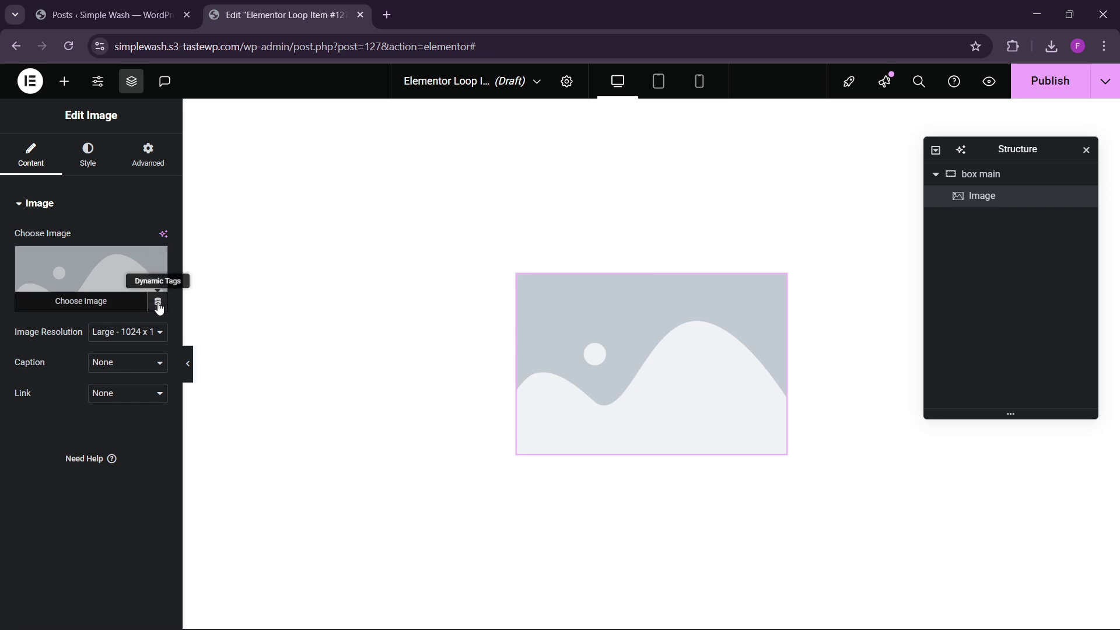
- Set the image source to the Featured Image dynamic tag at a custom 500 × 250 resolution
{"action": "left_click", "coordinate": [158, 308]}
{"action": "left_click", "coordinate": [198, 348]}
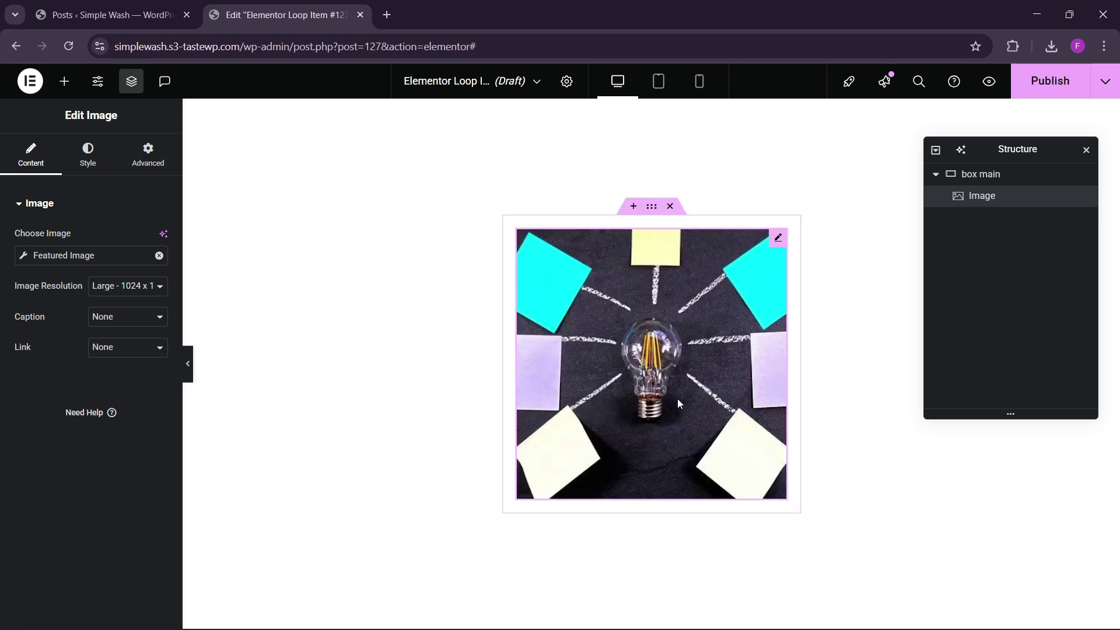
{"action": "left_click", "coordinate": [93, 288]}
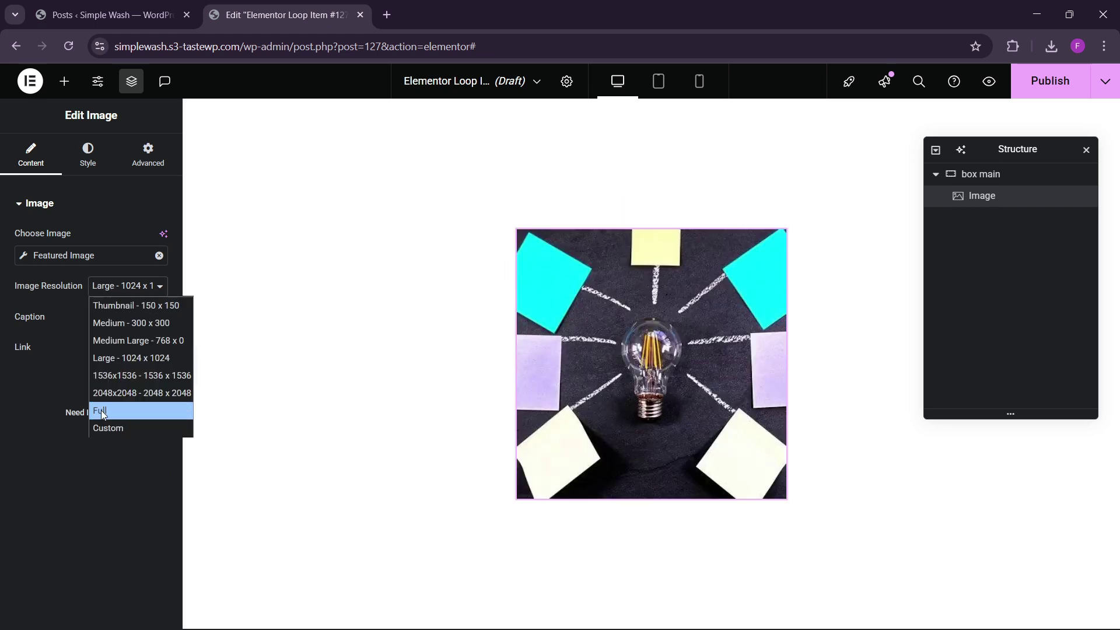
{"action": "left_click", "coordinate": [104, 426]}
{"action": "left_click", "coordinate": [25, 380]}
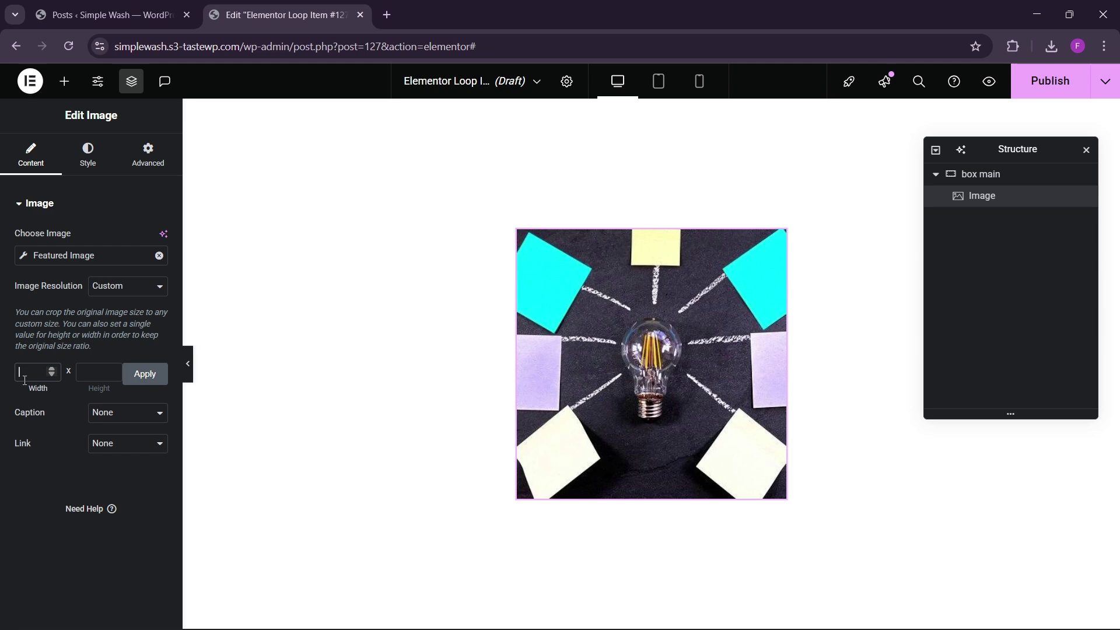
{"action": "key", "text": "Tab"}
{"action": "left_click", "coordinate": [144, 375]}
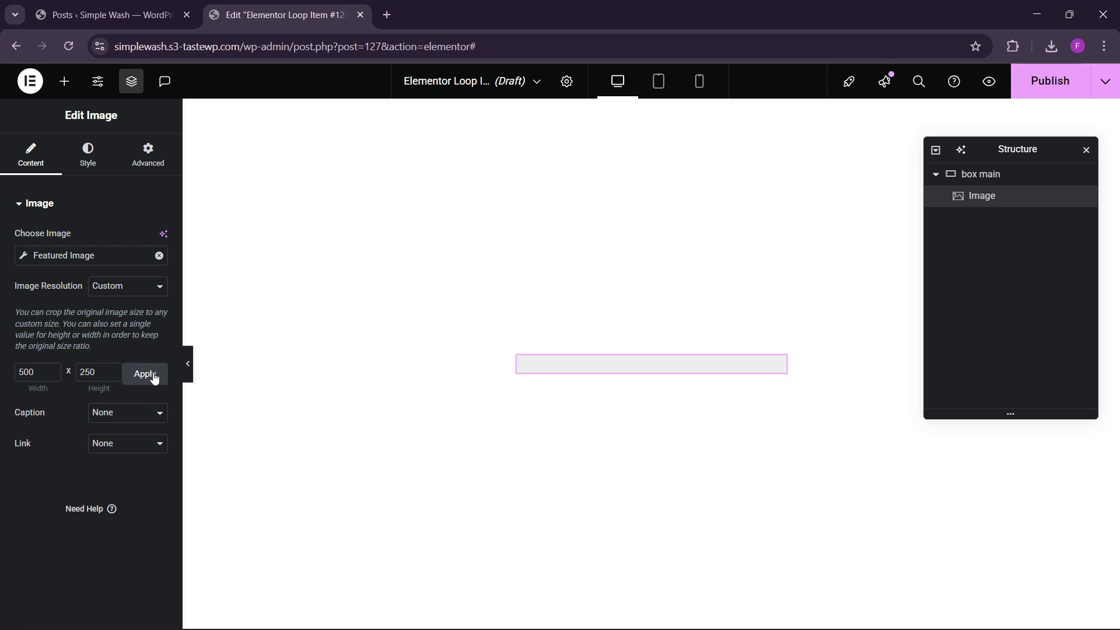
- Stretch the image to 100% width in its Style settings
{"action": "left_click", "coordinate": [88, 157]}
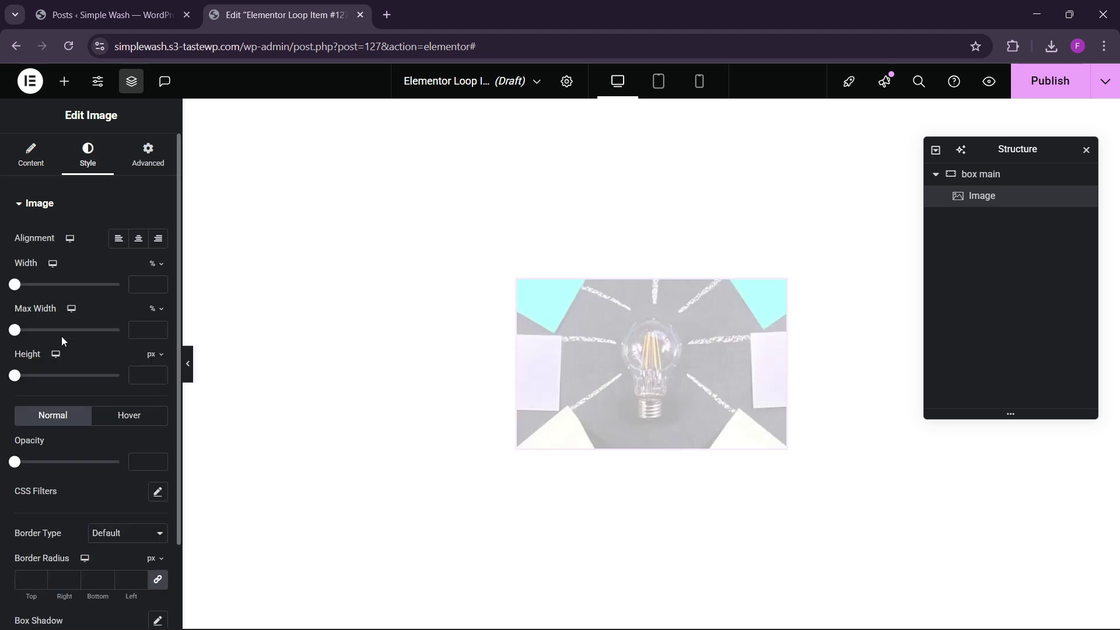
{"action": "left_click_drag", "start_coordinate": [14, 285], "coordinate": [24, 285]}
{"action": "left_click_drag", "start_coordinate": [101, 285], "coordinate": [126, 284]}
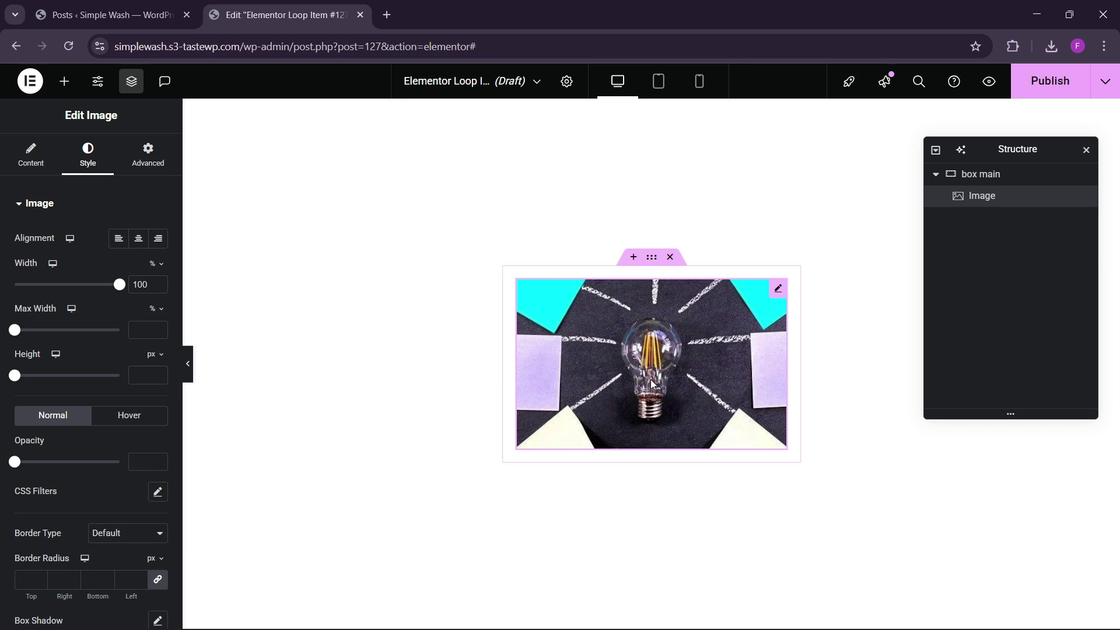
- Give box main a classic #EBEBEB background and a 20 px border radius
{"action": "left_click", "coordinate": [994, 174]}
{"action": "left_click", "coordinate": [86, 154]}
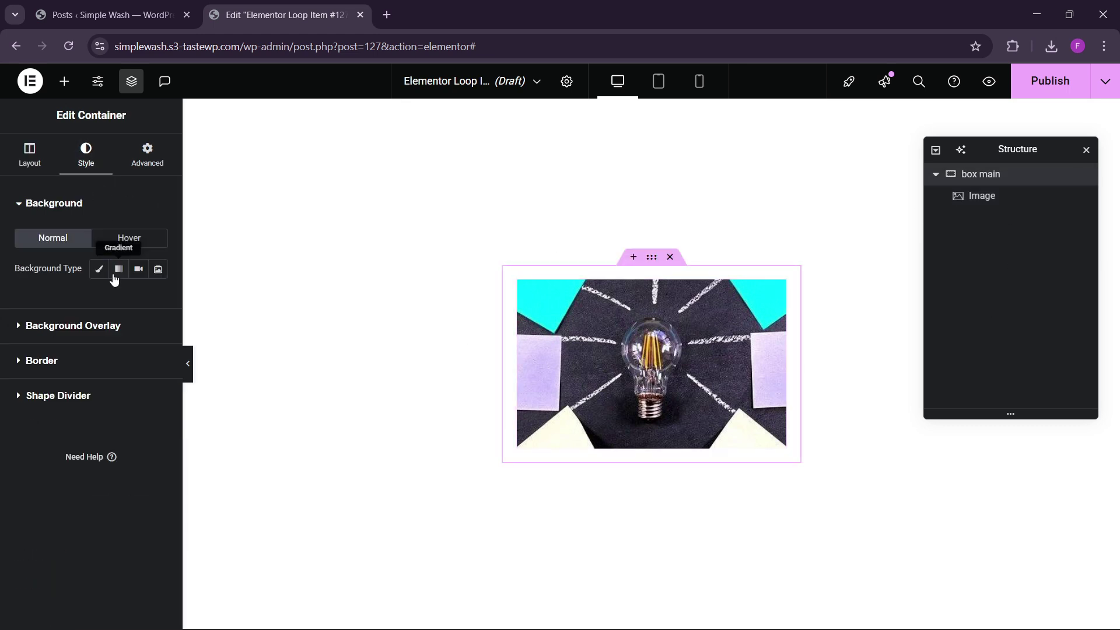
{"action": "left_click", "coordinate": [99, 269]}
{"action": "left_click", "coordinate": [158, 300]}
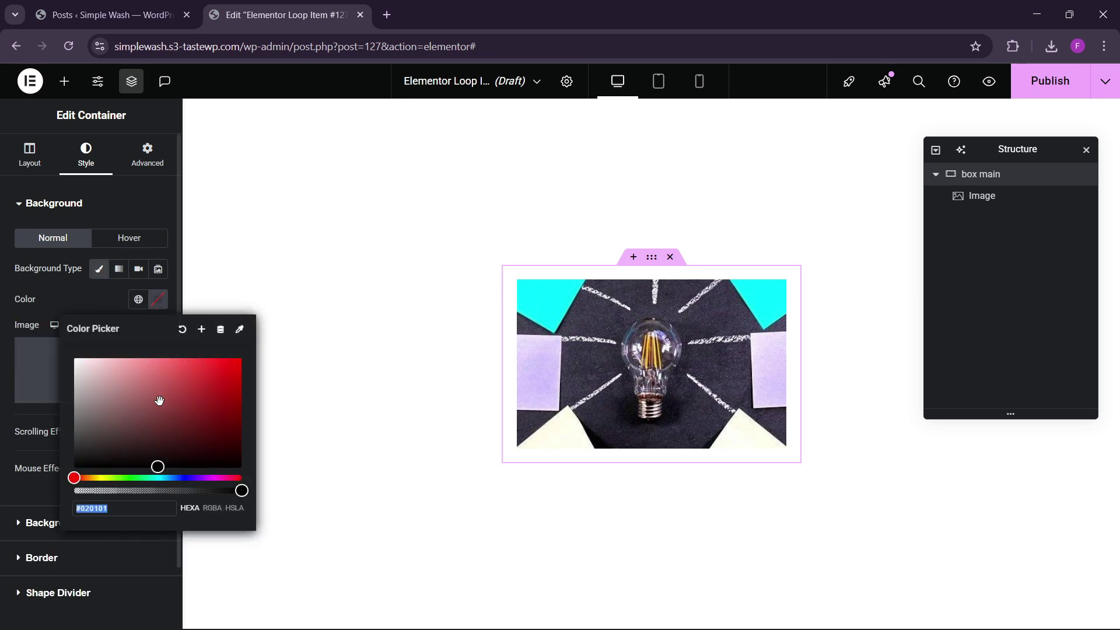
{"action": "left_click_drag", "start_coordinate": [110, 423], "coordinate": [61, 367]}
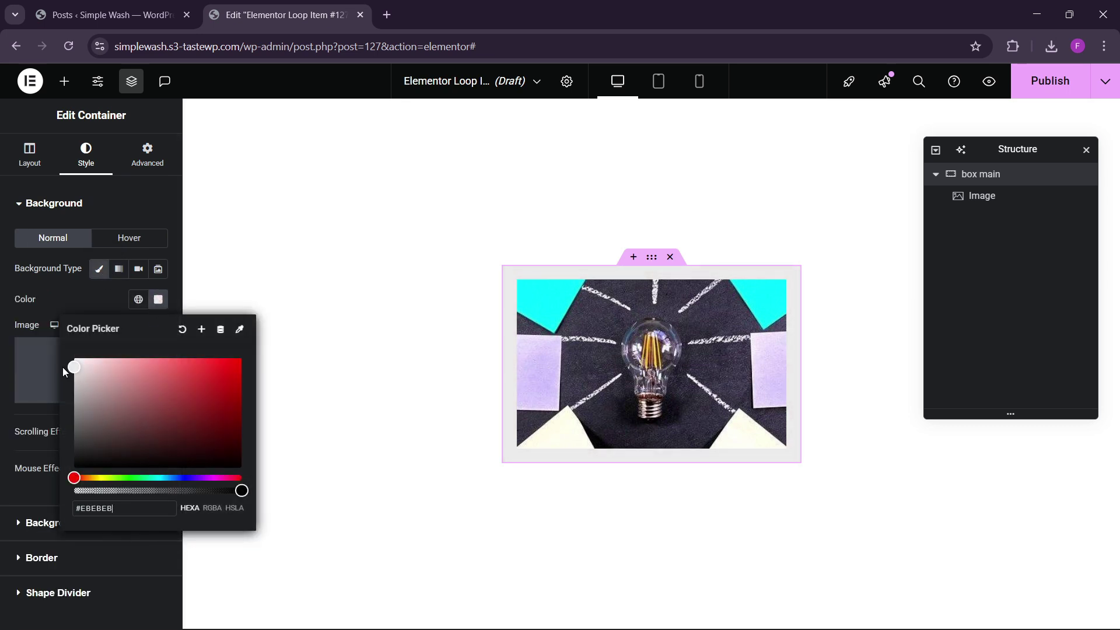
{"action": "scroll", "coordinate": [70, 321], "scroll_direction": "down", "scroll_amount": 1}
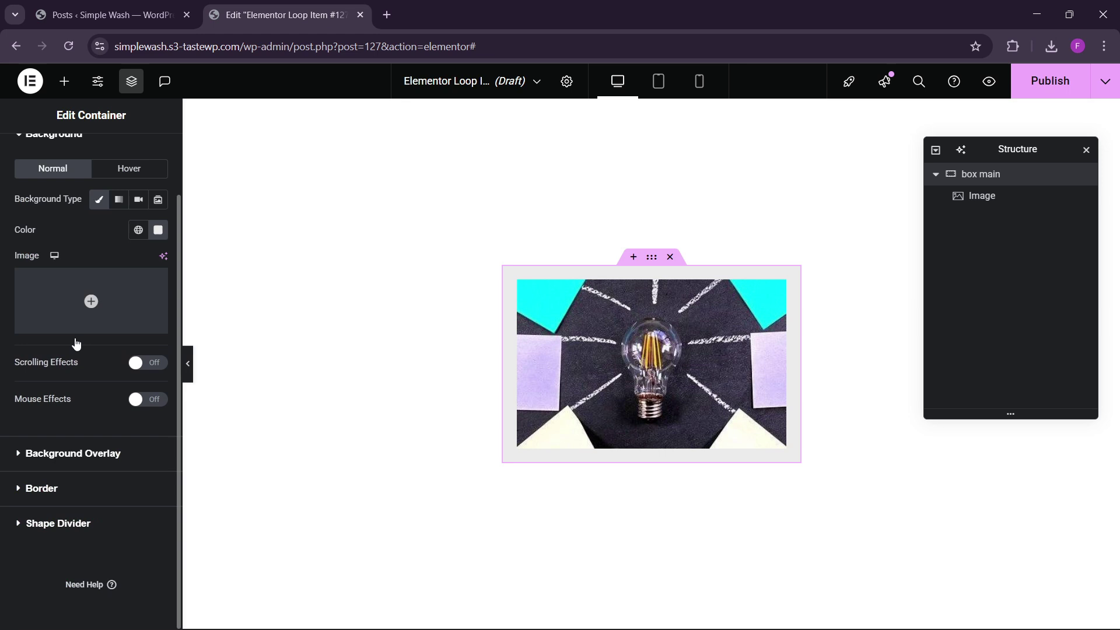
{"action": "left_click", "coordinate": [56, 489]}
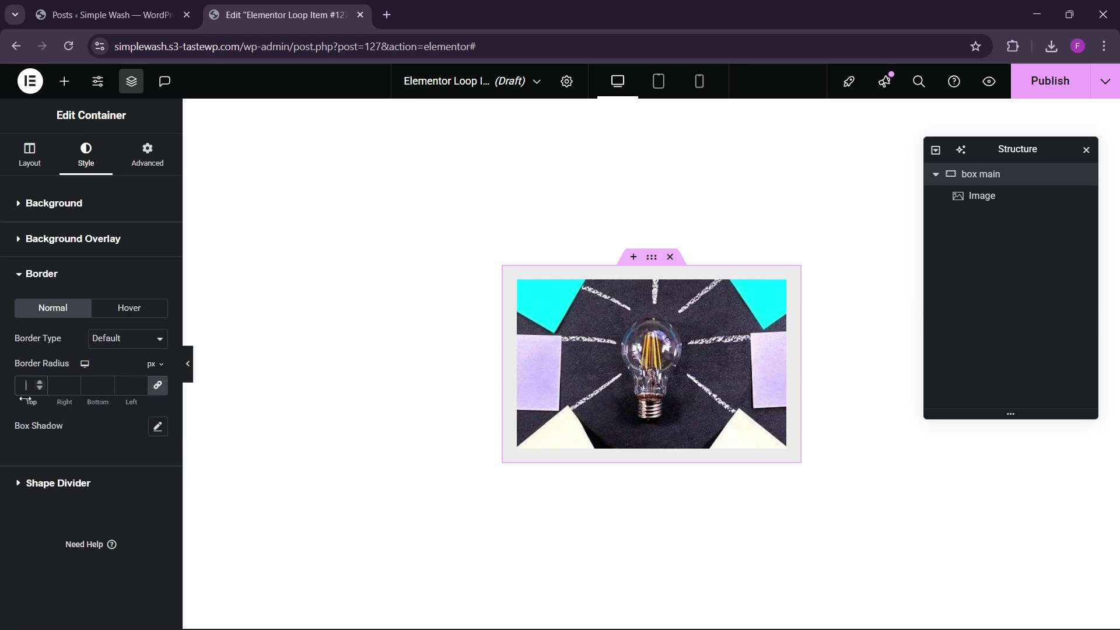
{"action": "type", "text": "20"}
- Set the card image's border radius to 20 px
{"action": "left_click", "coordinate": [603, 352]}
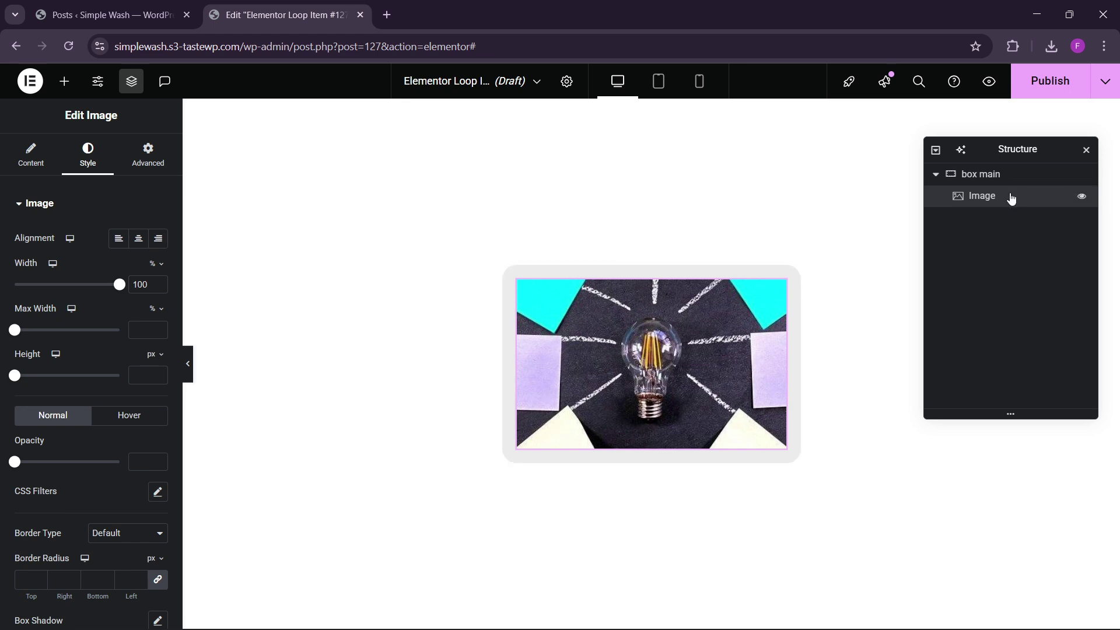
{"action": "scroll", "coordinate": [85, 467], "scroll_direction": "down", "scroll_amount": 2}
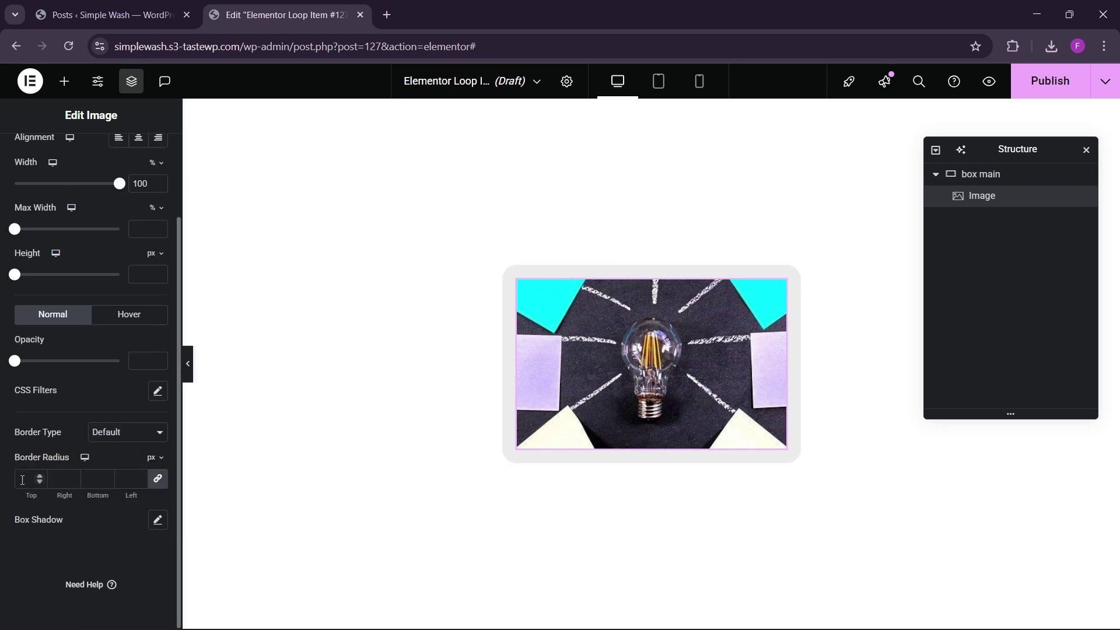
{"action": "left_click", "coordinate": [22, 479]}
{"action": "type", "text": "20"}
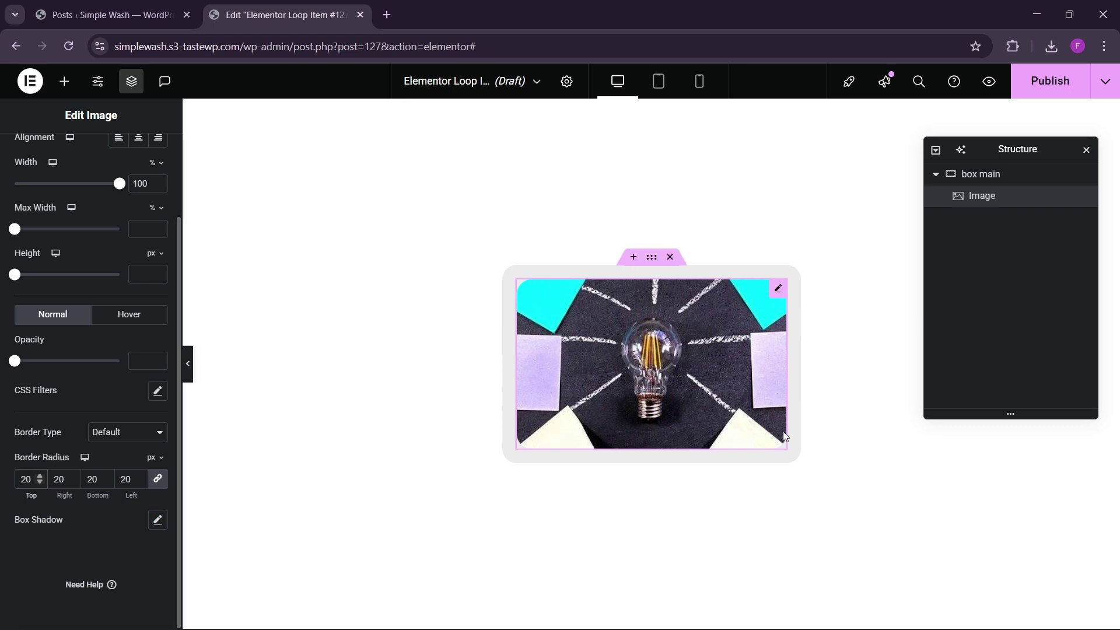
- Place a Heading widget below the image with a 22 px font size
{"action": "left_click", "coordinate": [65, 81]}
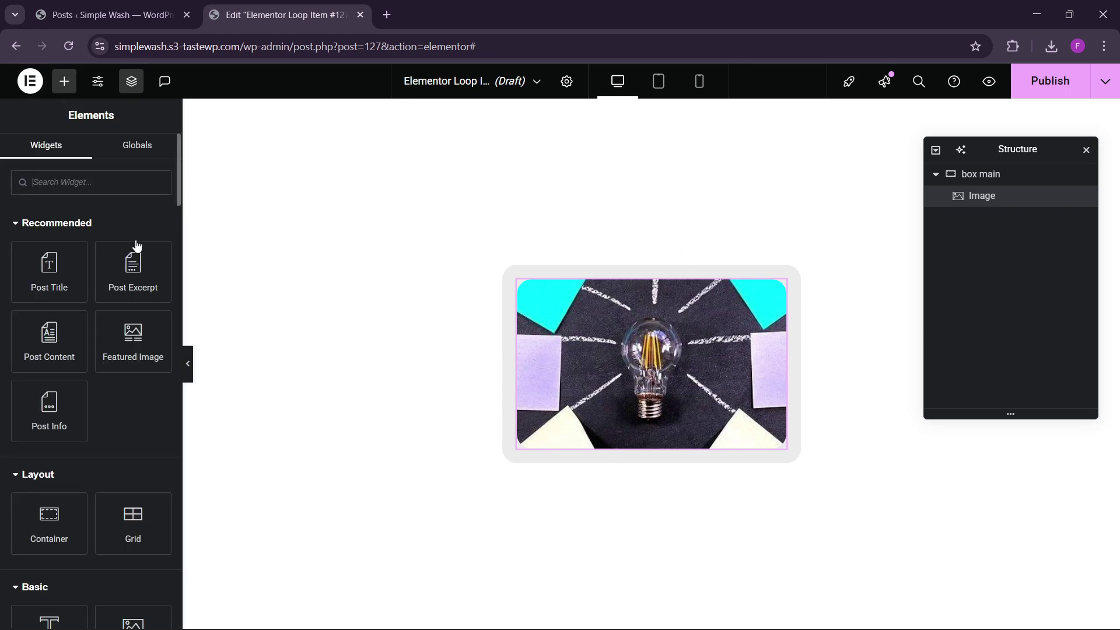
{"action": "scroll", "coordinate": [107, 420], "scroll_direction": "down", "scroll_amount": 3}
{"action": "left_click_drag", "start_coordinate": [49, 495], "coordinate": [635, 474]}
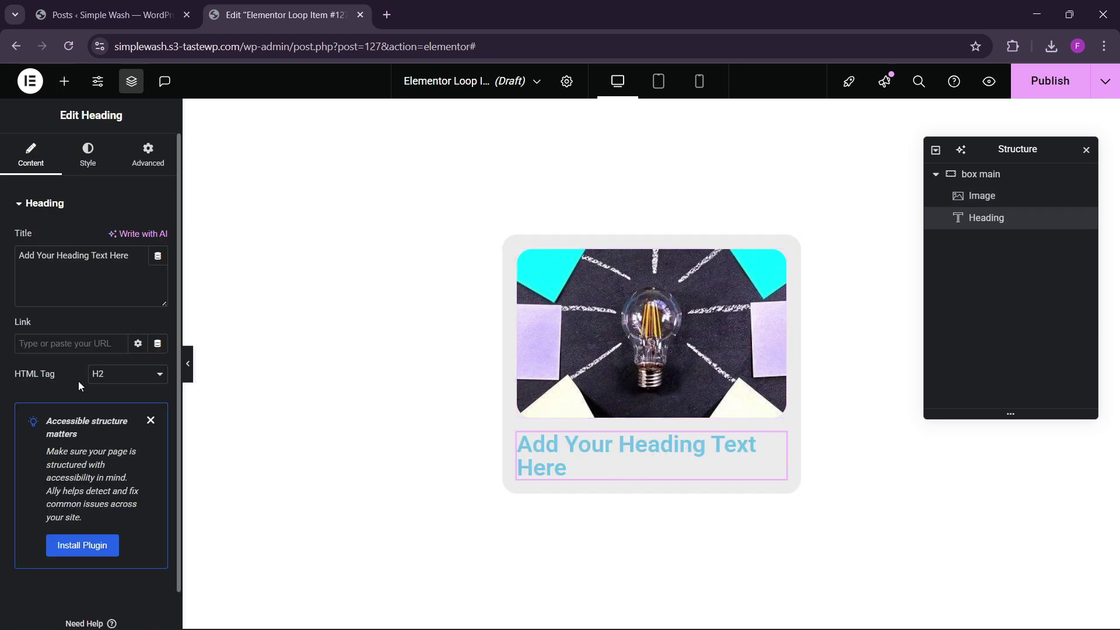
{"action": "left_click", "coordinate": [88, 154]}
{"action": "left_click", "coordinate": [157, 280]}
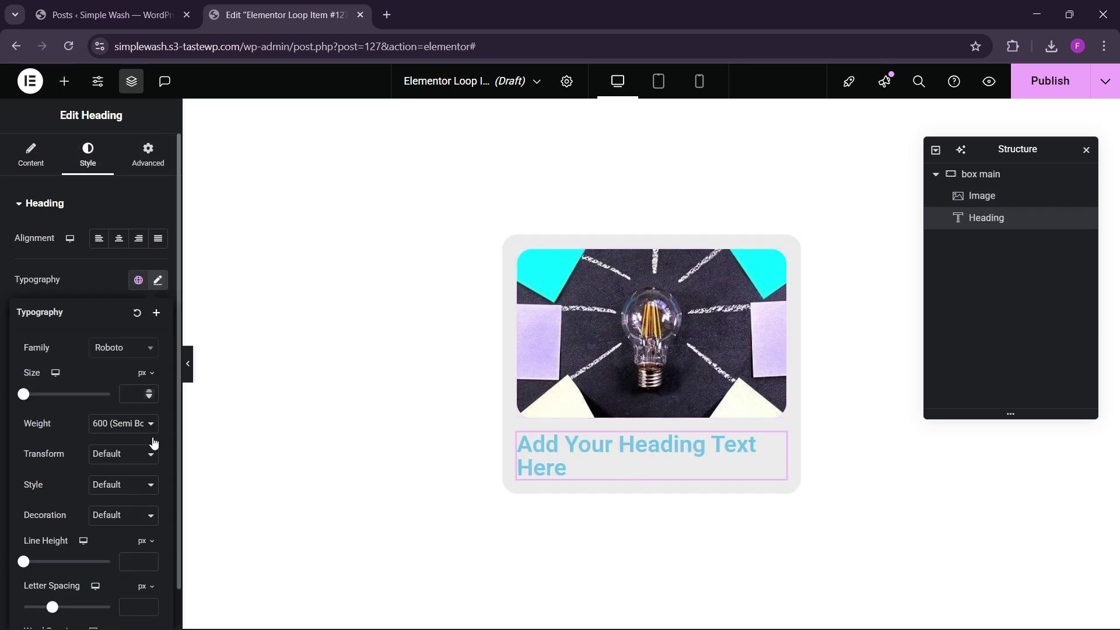
{"action": "left_click_drag", "start_coordinate": [152, 391], "coordinate": [152, 391]}
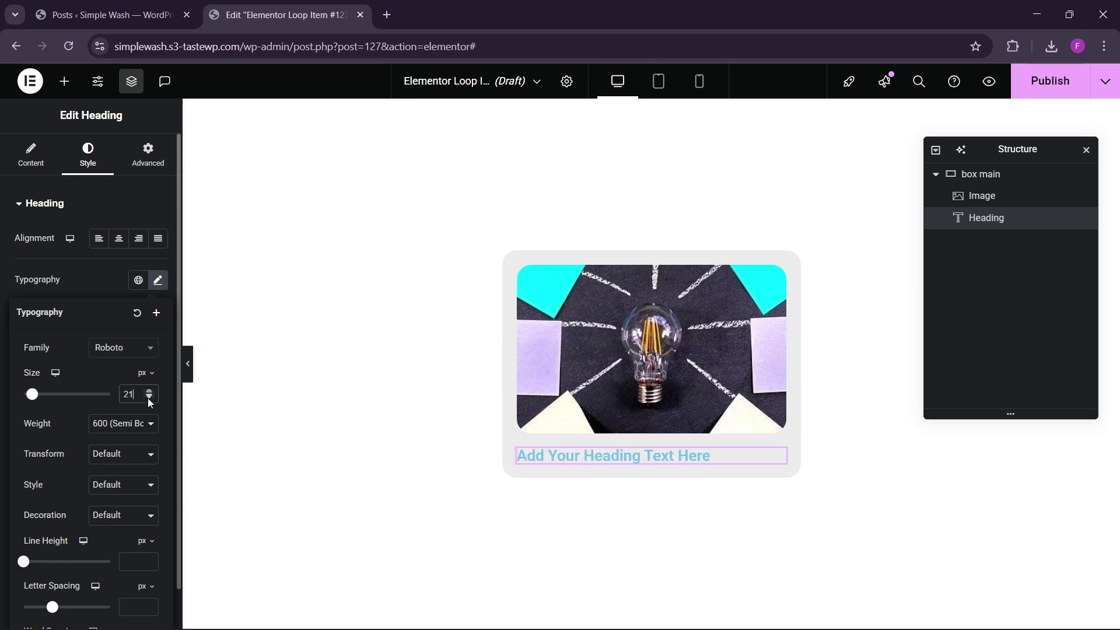
{"action": "left_click", "coordinate": [148, 394]}
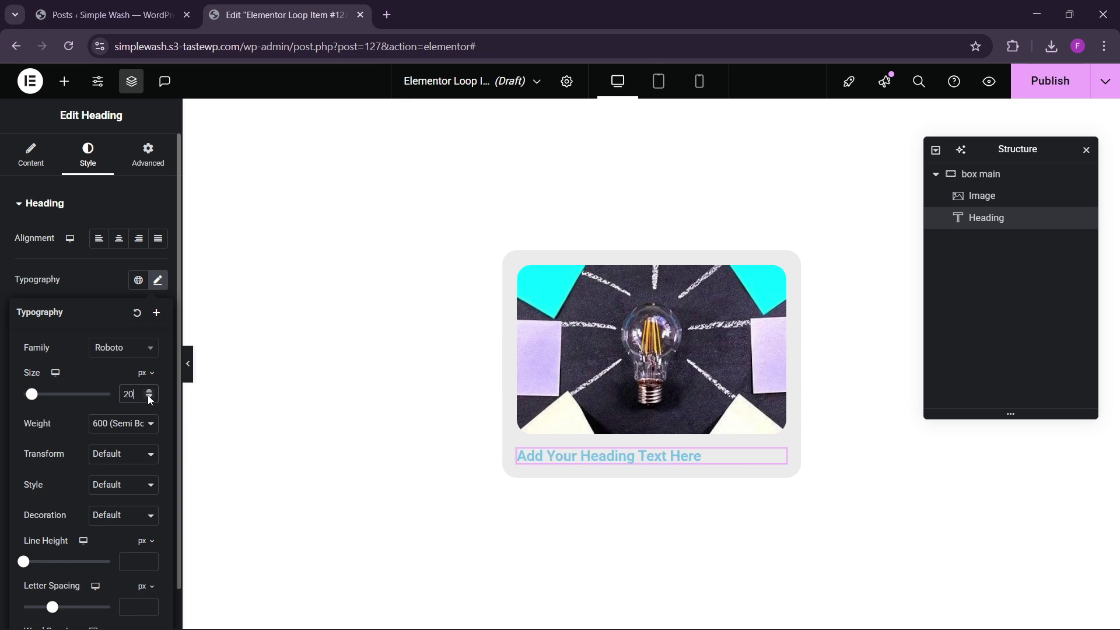
{"action": "left_click", "coordinate": [108, 285]}
- Colour the heading #151516 and bind it to the Post Title dynamic tag
{"action": "left_click", "coordinate": [157, 443]}
{"action": "left_click_drag", "start_coordinate": [102, 344], "coordinate": [78, 369]}
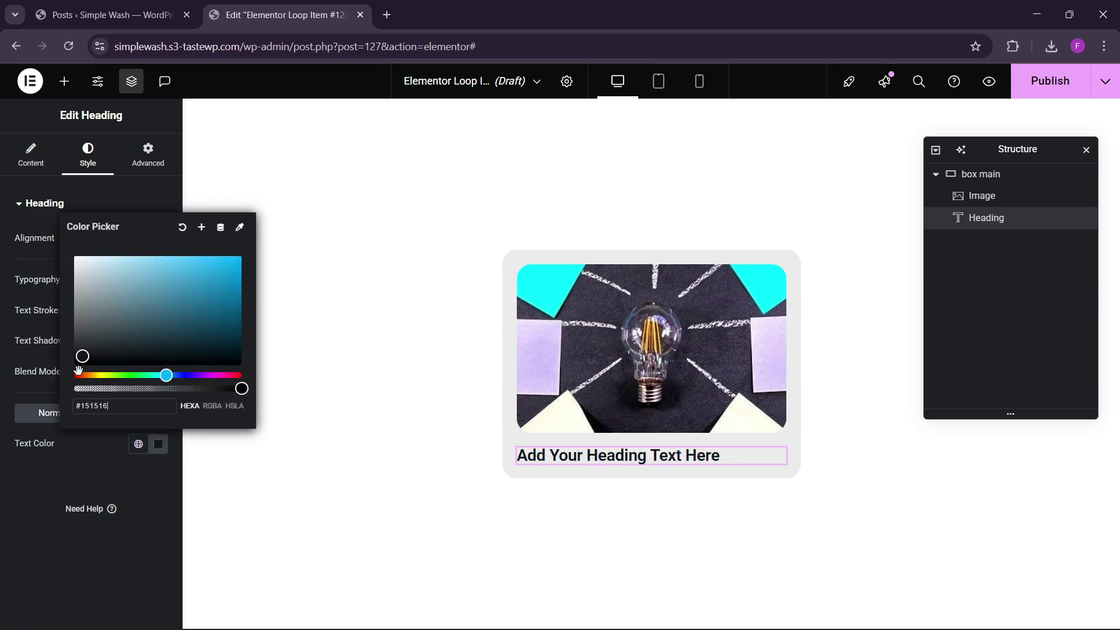
{"action": "left_click", "coordinate": [253, 480]}
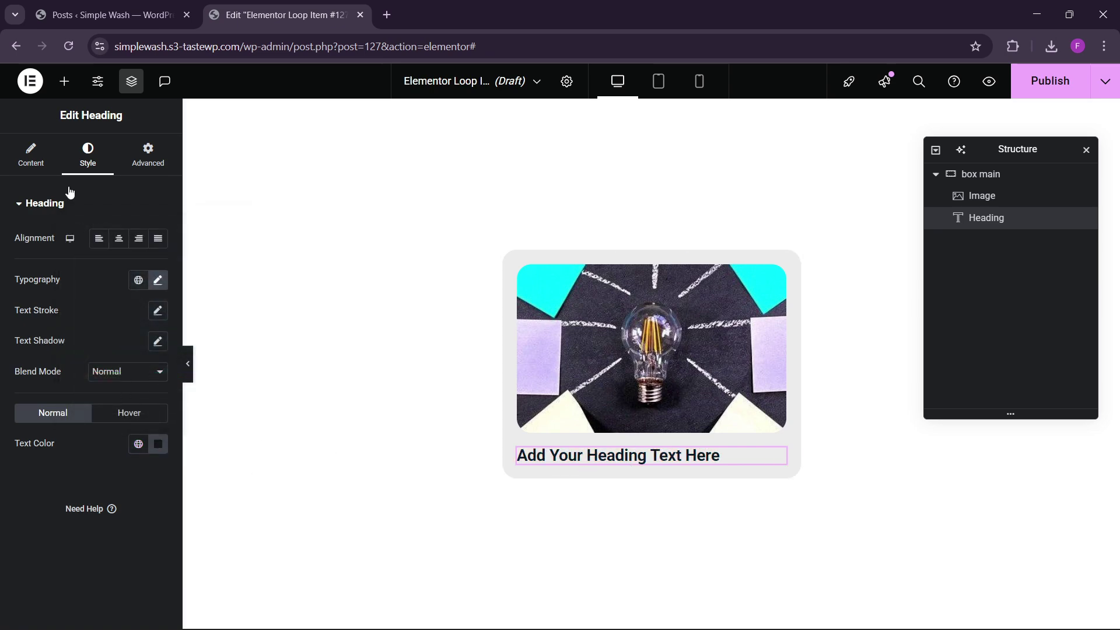
{"action": "left_click", "coordinate": [31, 155]}
{"action": "left_click", "coordinate": [160, 256]}
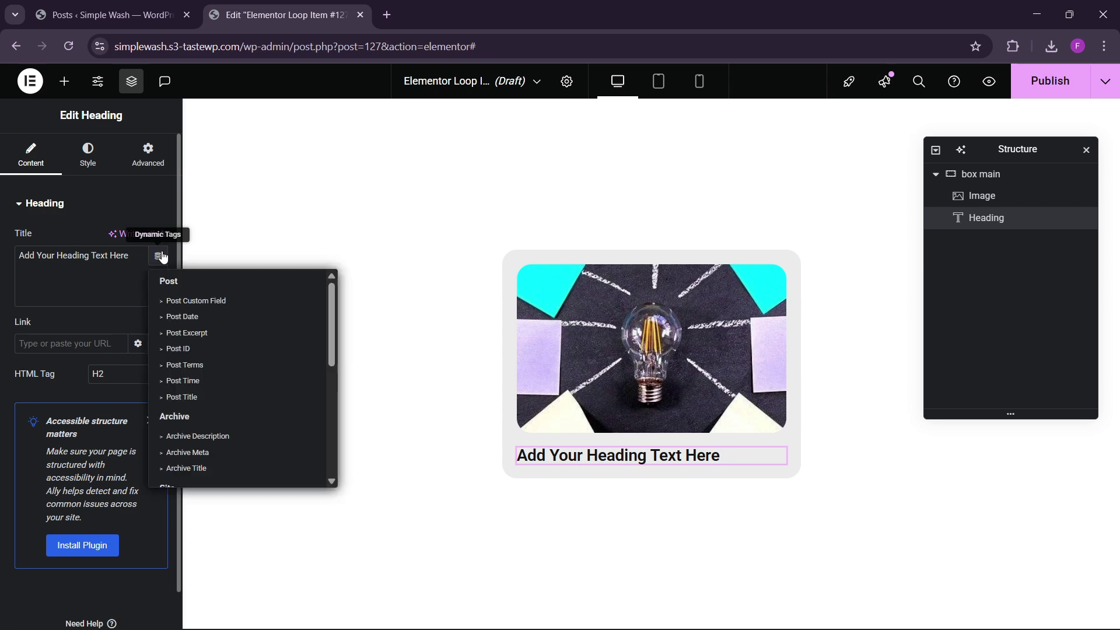
{"action": "left_click", "coordinate": [184, 397]}
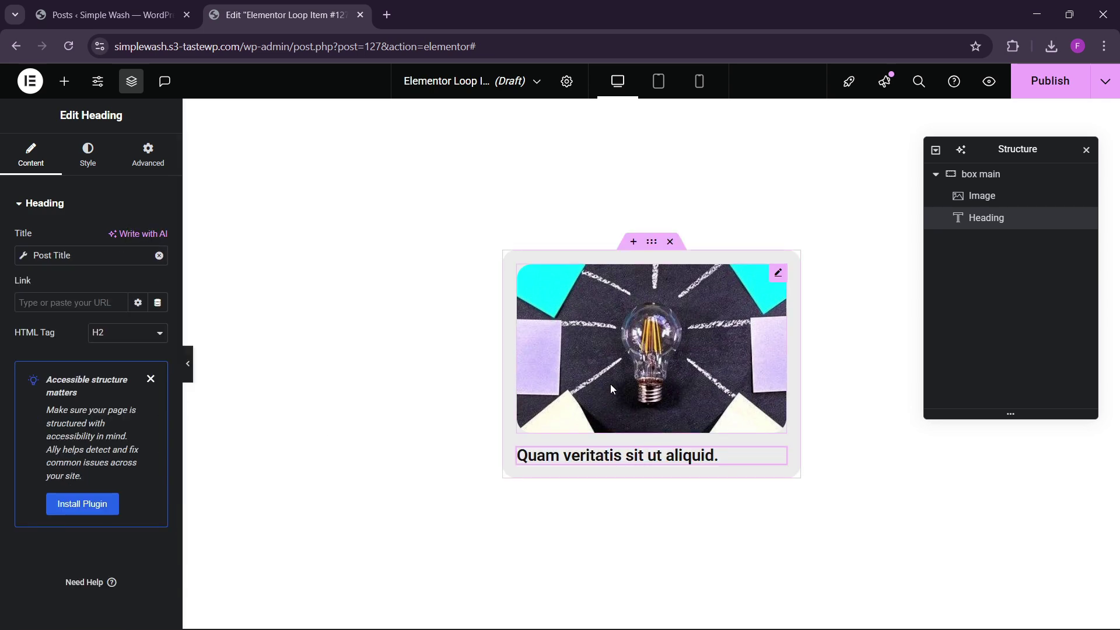
{"action": "left_click", "coordinate": [65, 81]}
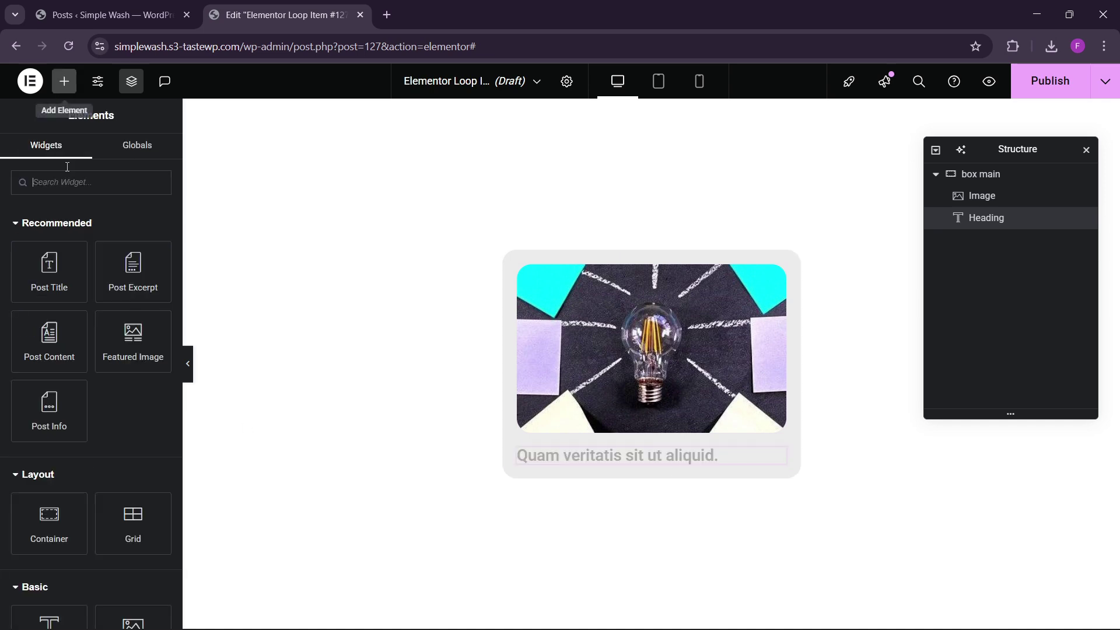
{"action": "scroll", "coordinate": [89, 412], "scroll_direction": "down", "scroll_amount": 1}
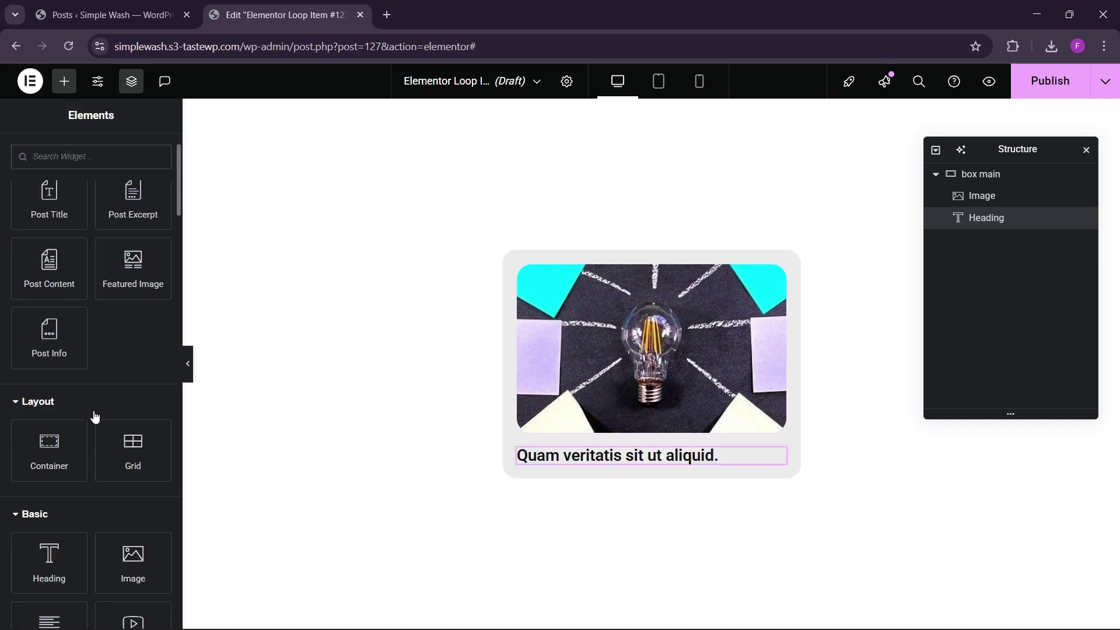
{"action": "scroll", "coordinate": [92, 418], "scroll_direction": "up", "scroll_amount": 1}
{"action": "scroll", "coordinate": [95, 444], "scroll_direction": "down", "scroll_amount": 2}
{"action": "left_click_drag", "start_coordinate": [49, 557], "coordinate": [683, 463]}
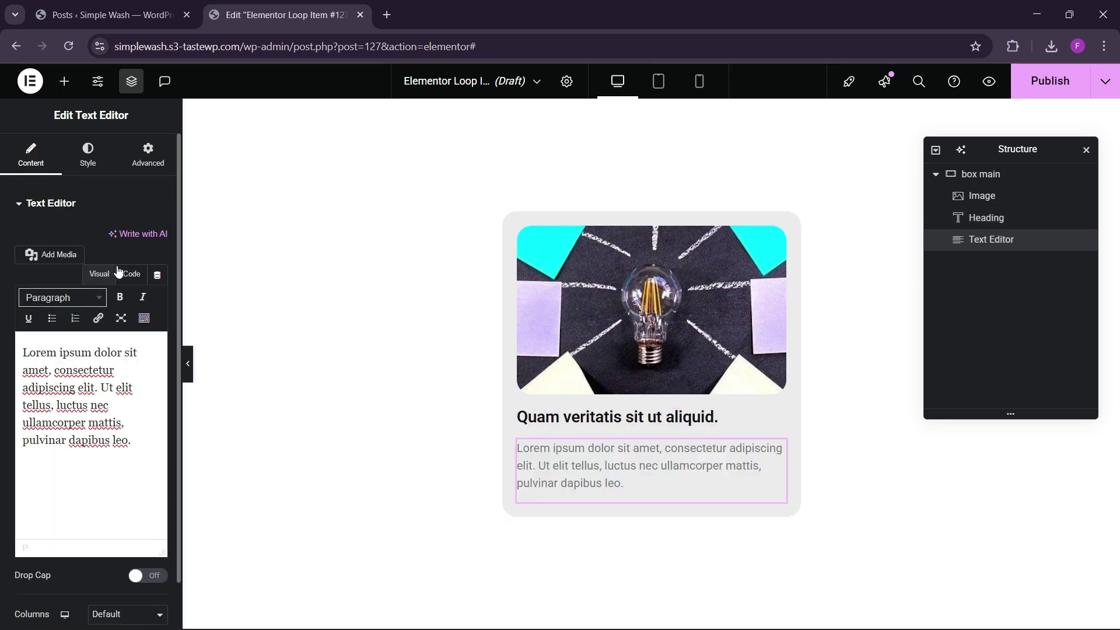
{"action": "left_click", "coordinate": [157, 275]}
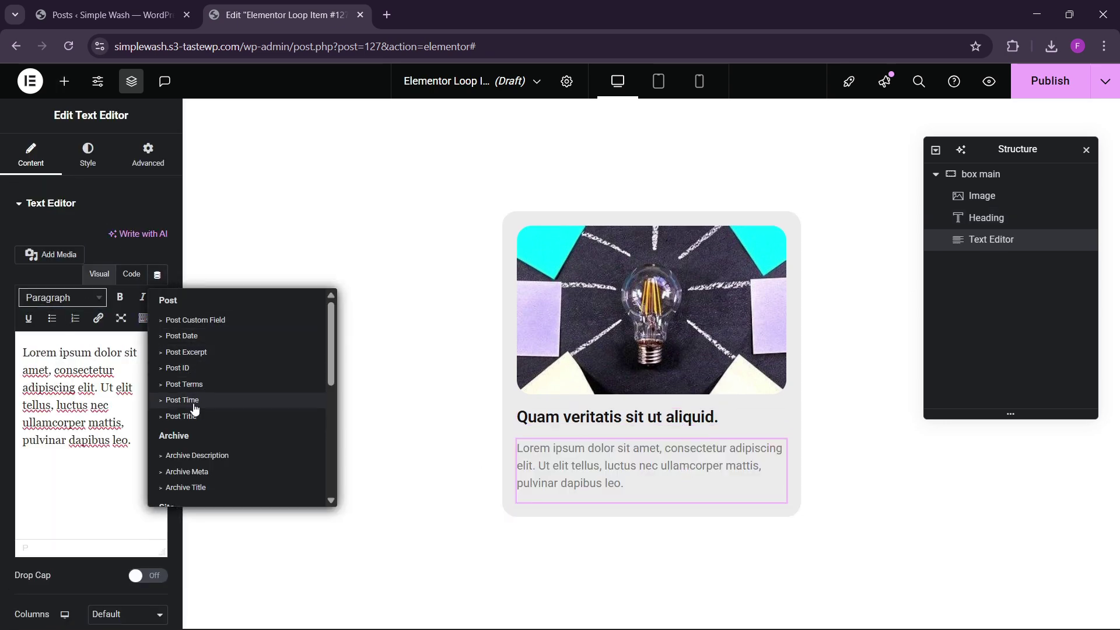
{"action": "left_click", "coordinate": [187, 352]}
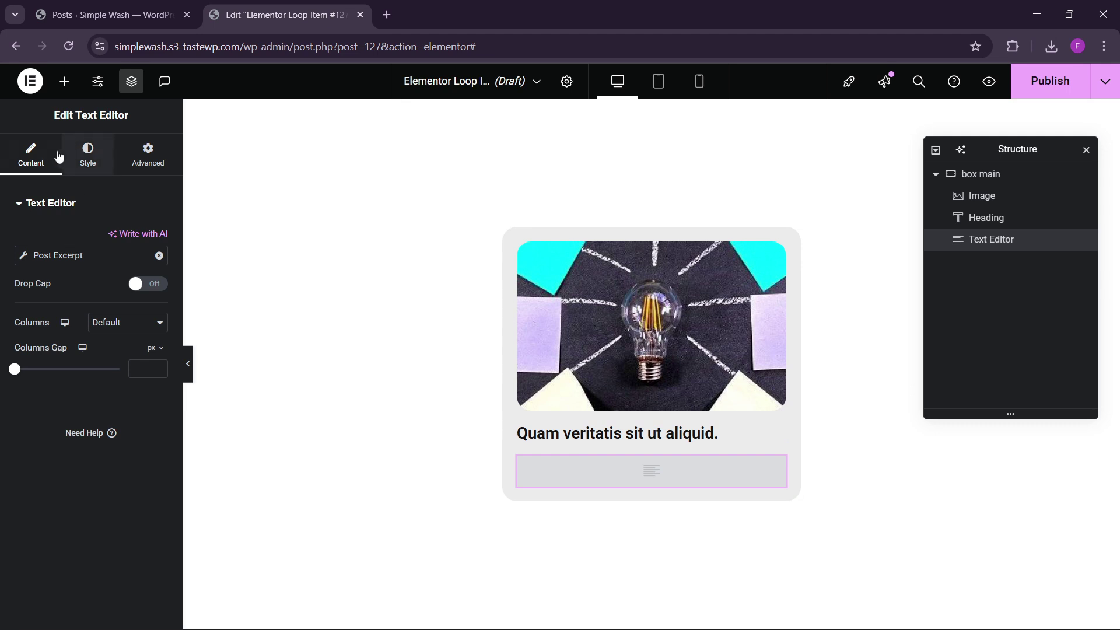
{"action": "right_click", "coordinate": [611, 471]}
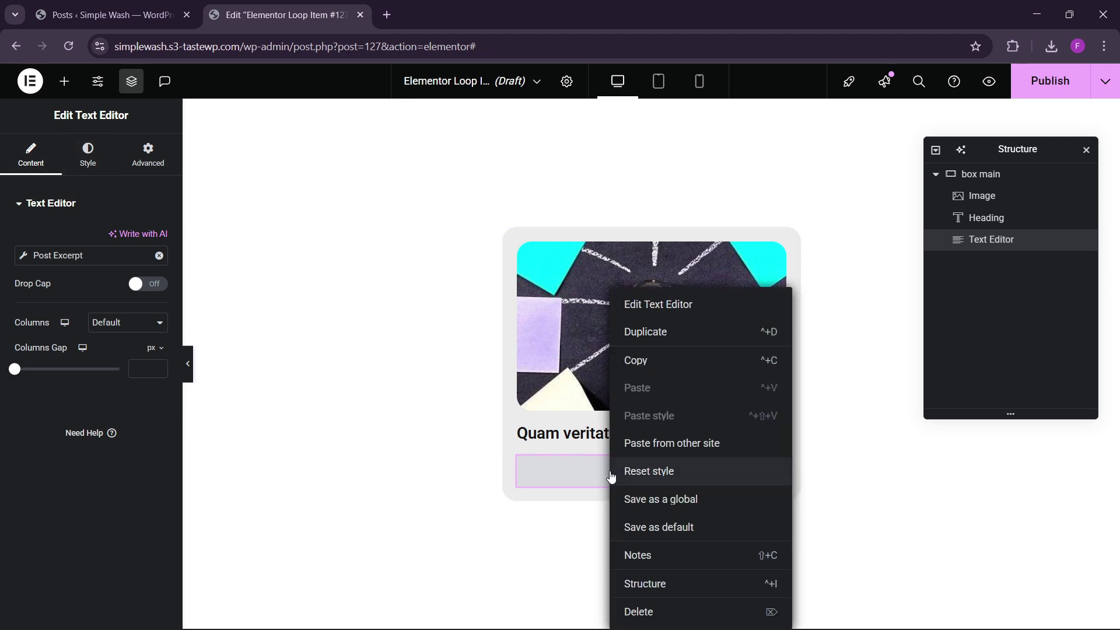
{"action": "left_click", "coordinate": [574, 468]}
{"action": "right_click", "coordinate": [574, 468]}
{"action": "left_click", "coordinate": [558, 470]}
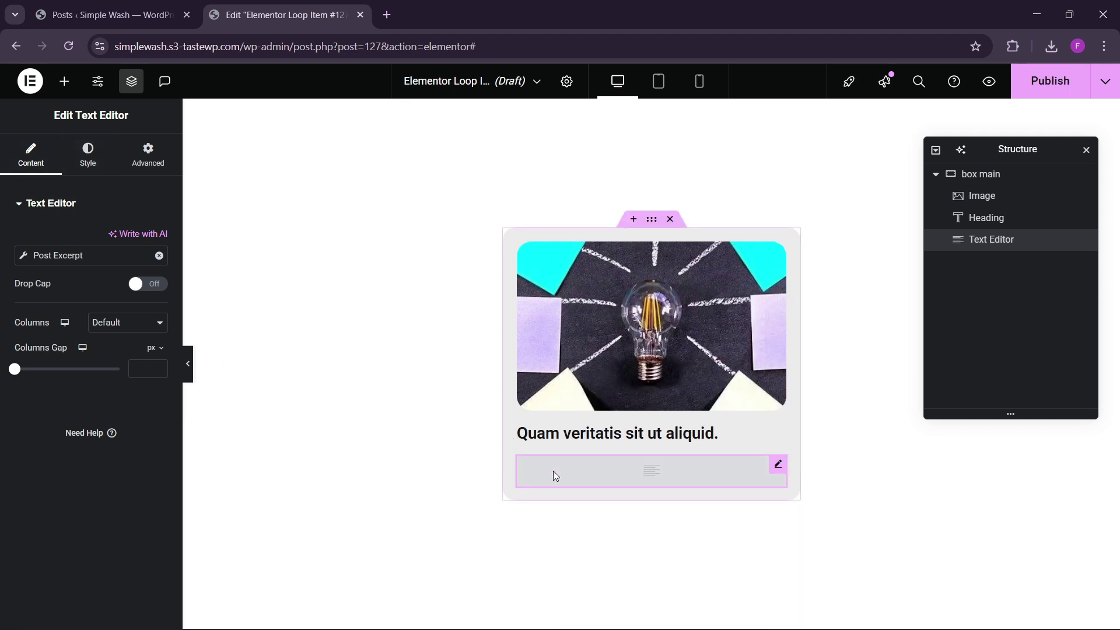
{"action": "right_click", "coordinate": [553, 471]}
{"action": "left_click", "coordinate": [596, 612]}
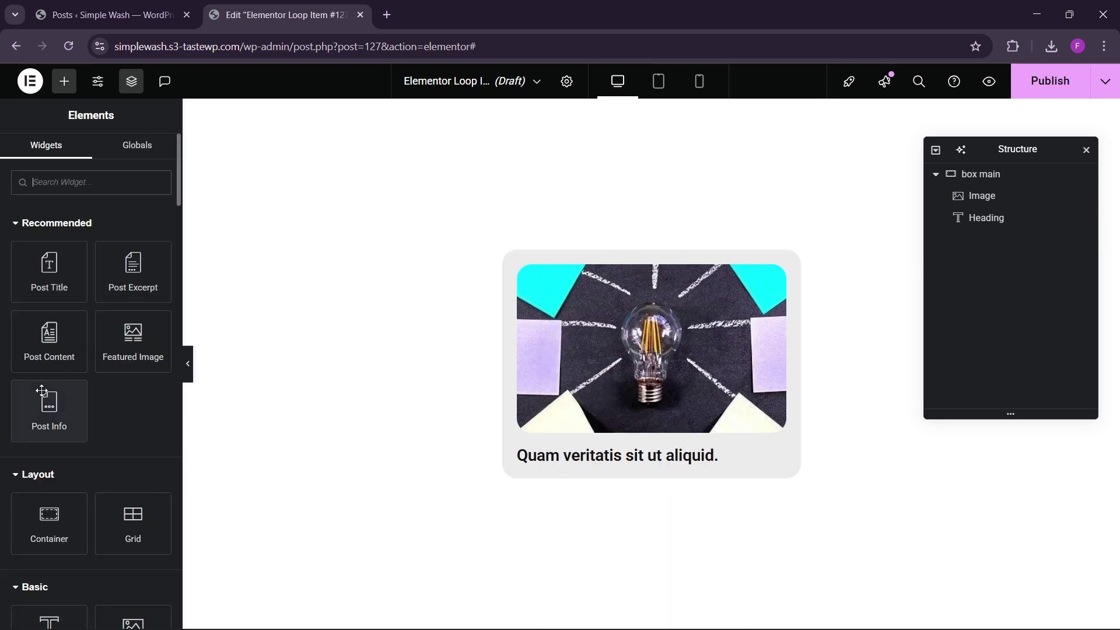
- Try opening the first post's editor in a new tab and reload the resulting error page
{"action": "left_click", "coordinate": [82, 15]}
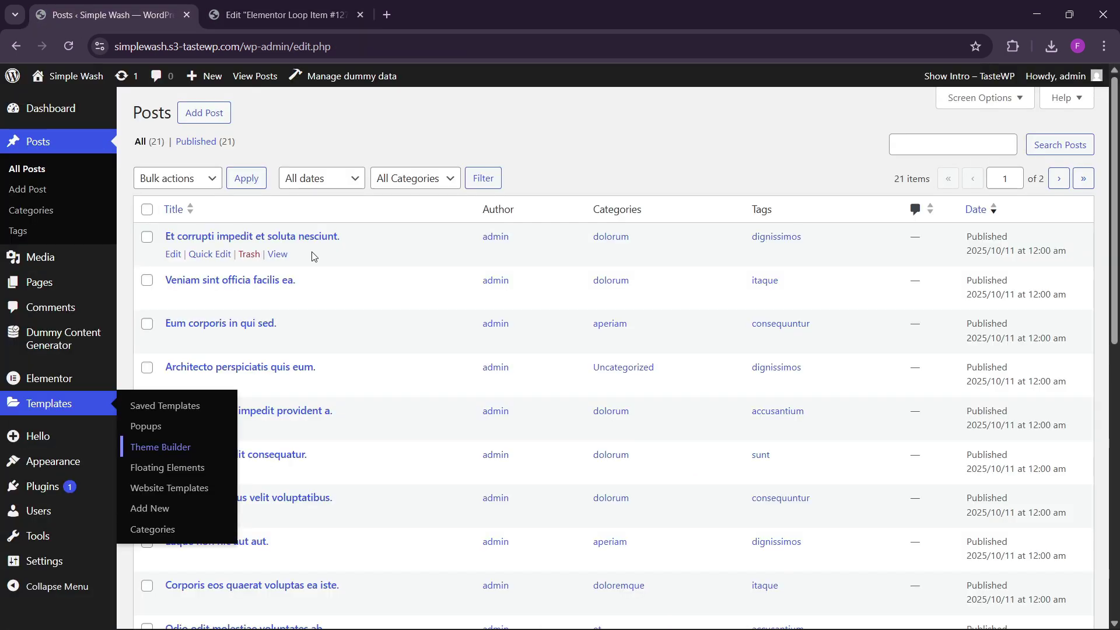
{"action": "right_click", "coordinate": [172, 254]}
{"action": "left_click", "coordinate": [245, 267]}
{"action": "key", "text": "ctrl+Tab"}
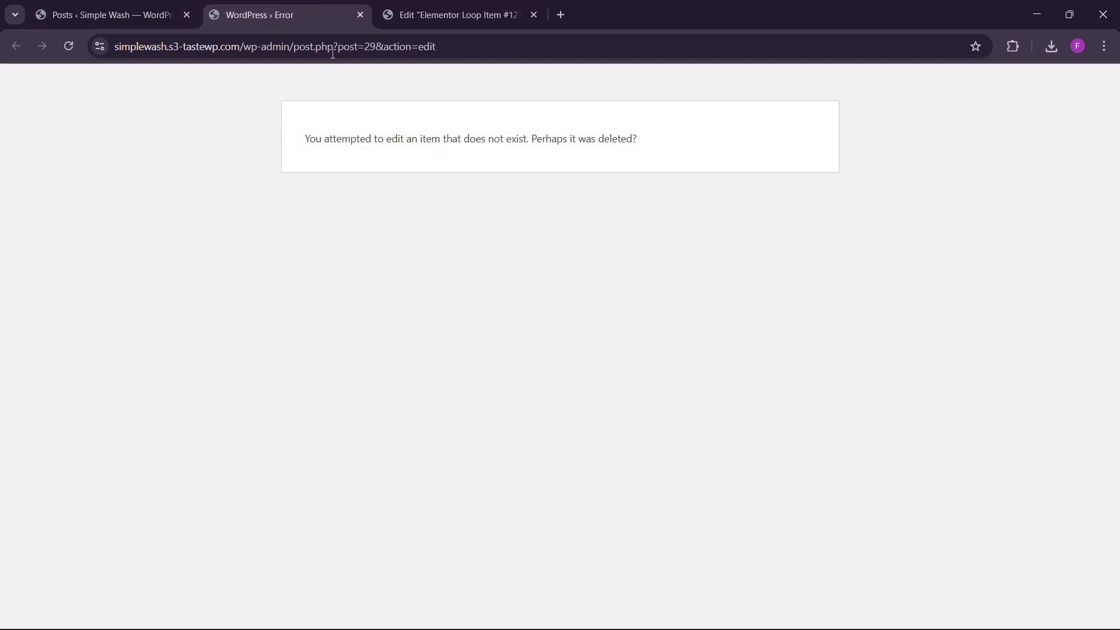
{"action": "left_click", "coordinate": [332, 50]}
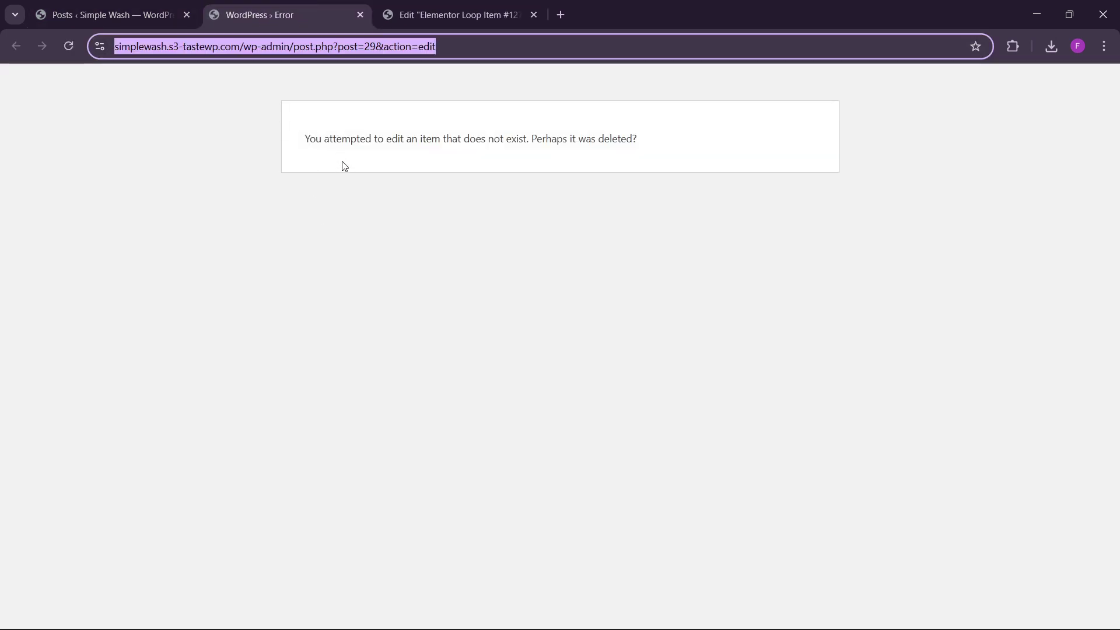
{"action": "key", "text": "Return"}
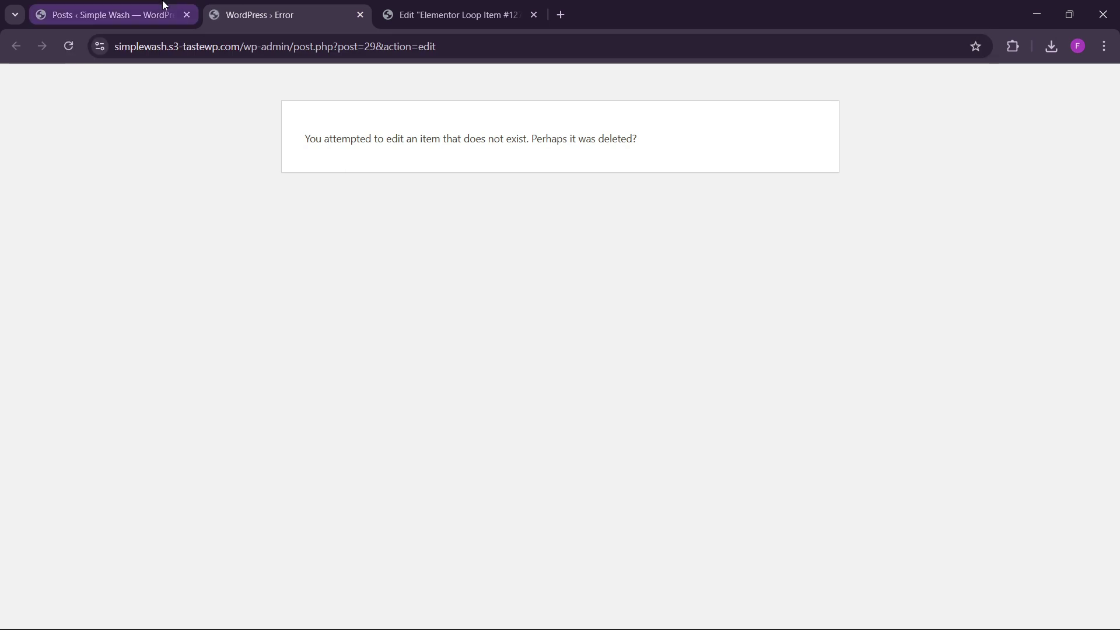
- Refresh All Posts, open 'Asperiores culpa eaque ut ut amet.' in a new tab, and close the error tab
{"action": "left_click", "coordinate": [164, 5]}
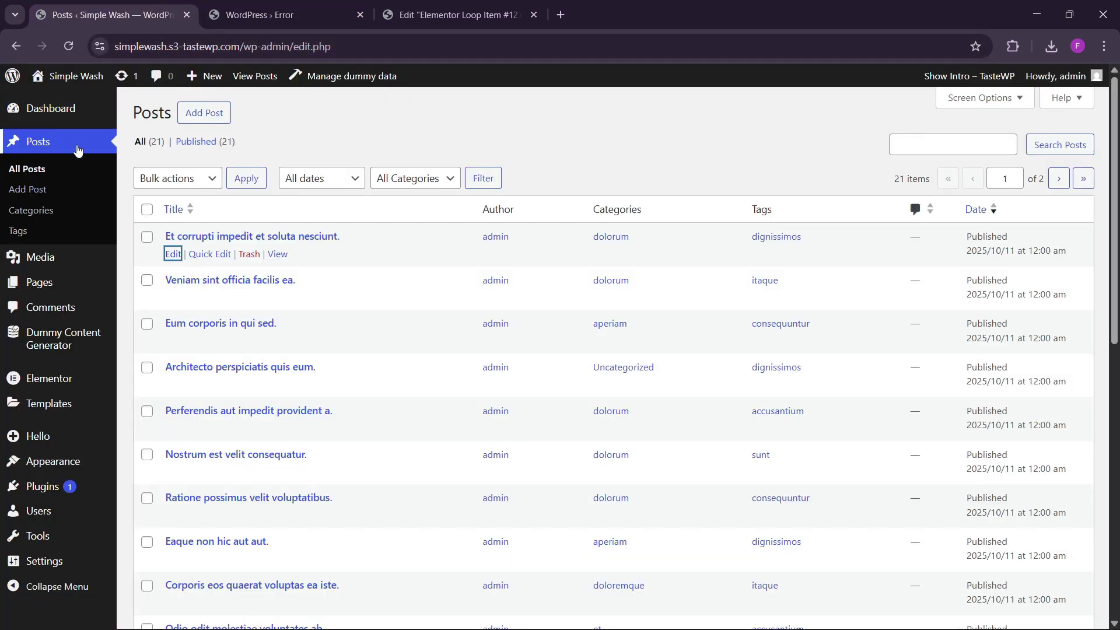
{"action": "left_click", "coordinate": [26, 168]}
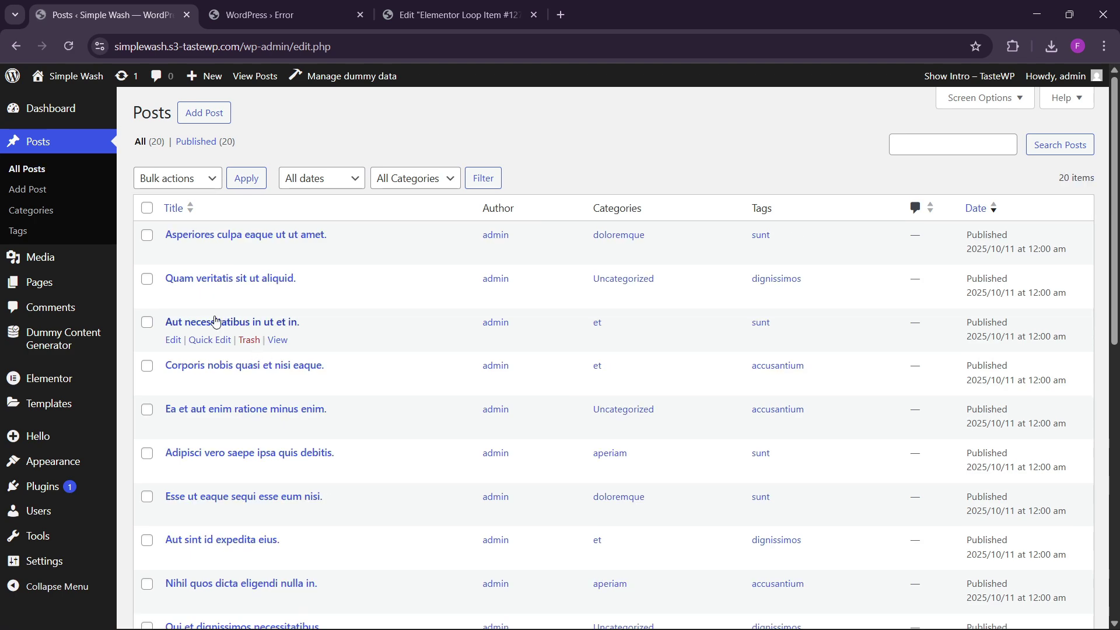
{"action": "right_click", "coordinate": [172, 252]}
{"action": "left_click", "coordinate": [188, 255]}
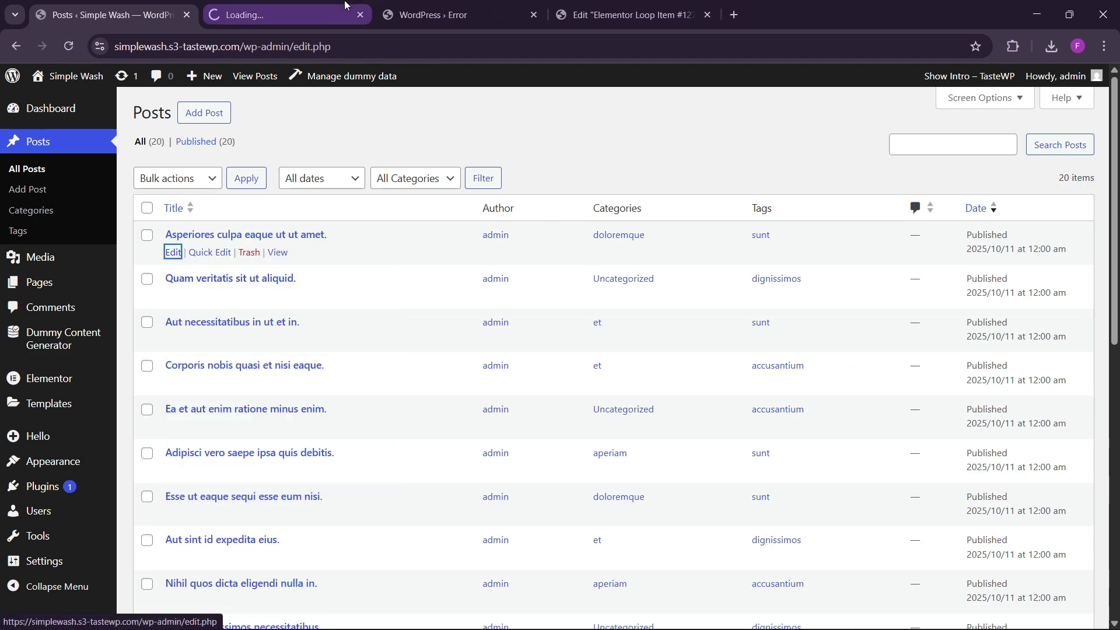
{"action": "left_click", "coordinate": [467, 15]}
{"action": "left_click", "coordinate": [533, 15]}
- Add the placeholder excerpt 'gegfegf' to the post
{"action": "left_click", "coordinate": [280, 14]}
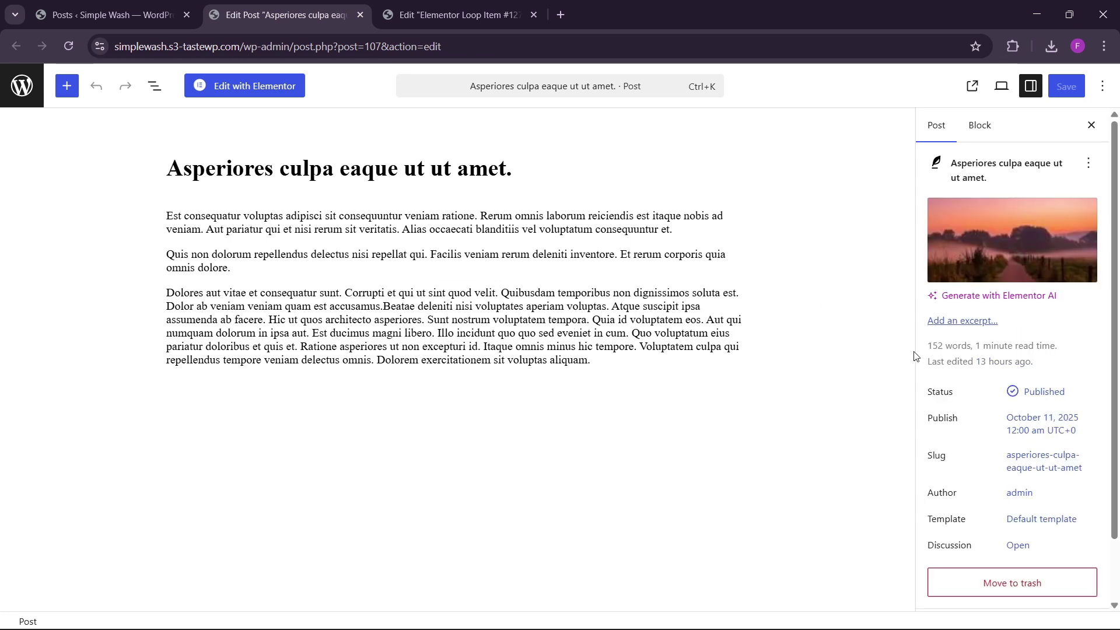
{"action": "left_click", "coordinate": [960, 325]}
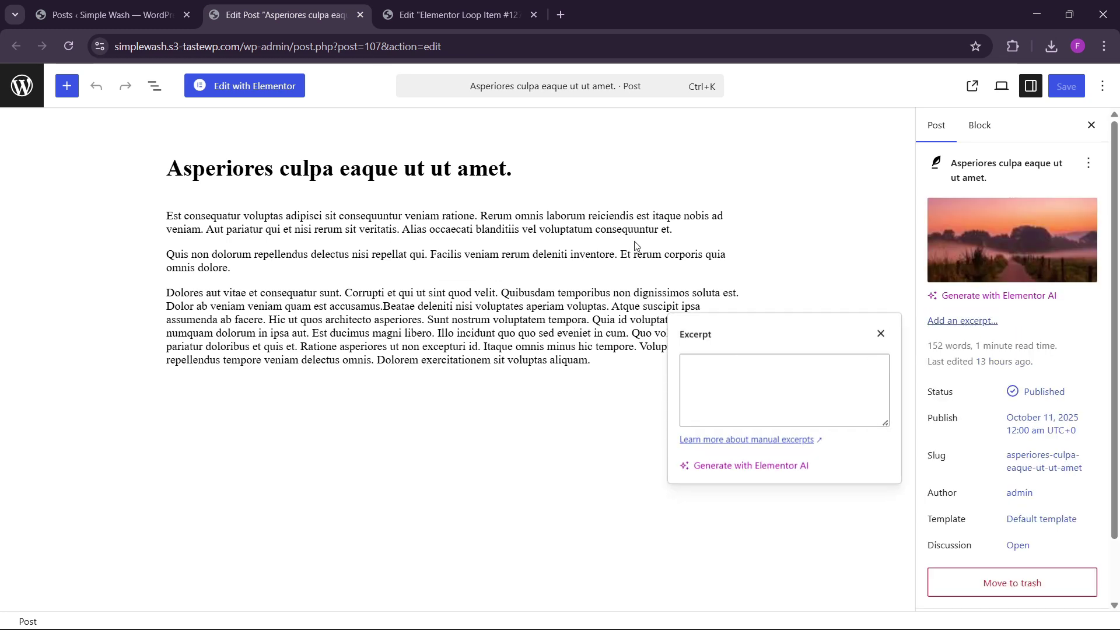
{"action": "left_click", "coordinate": [678, 234]}
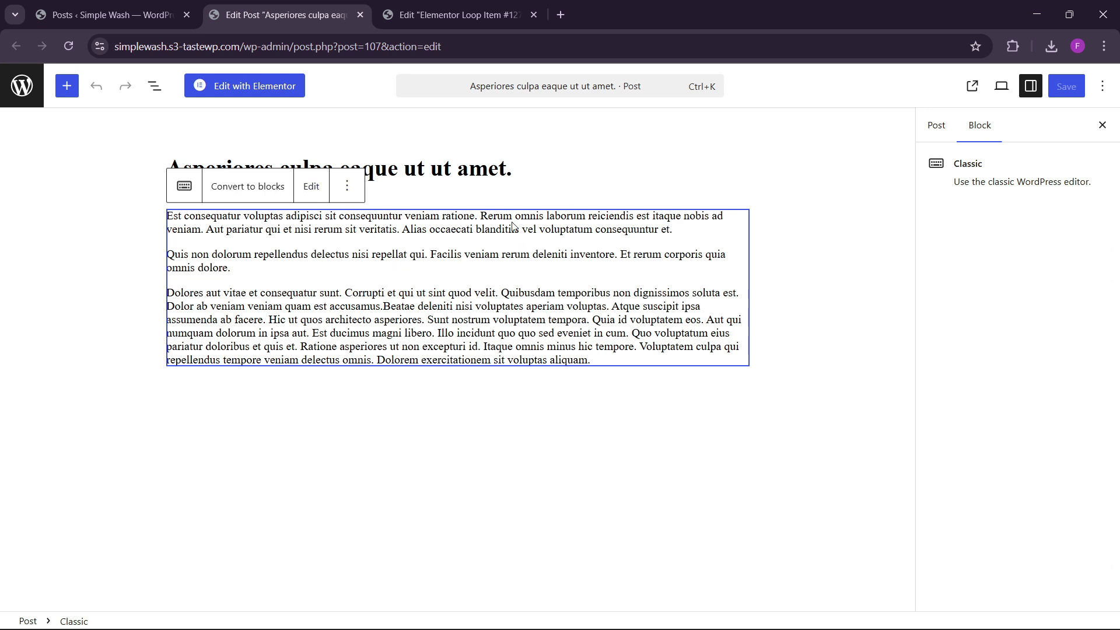
{"action": "left_click", "coordinate": [936, 125]}
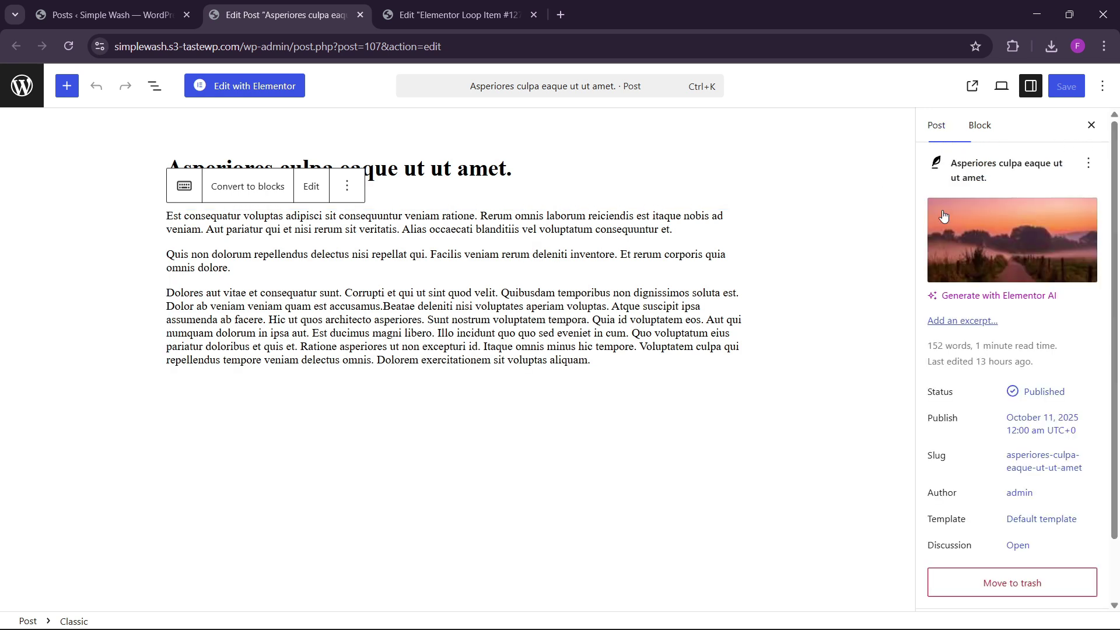
{"action": "left_click", "coordinate": [945, 325]}
{"action": "left_click", "coordinate": [759, 365]}
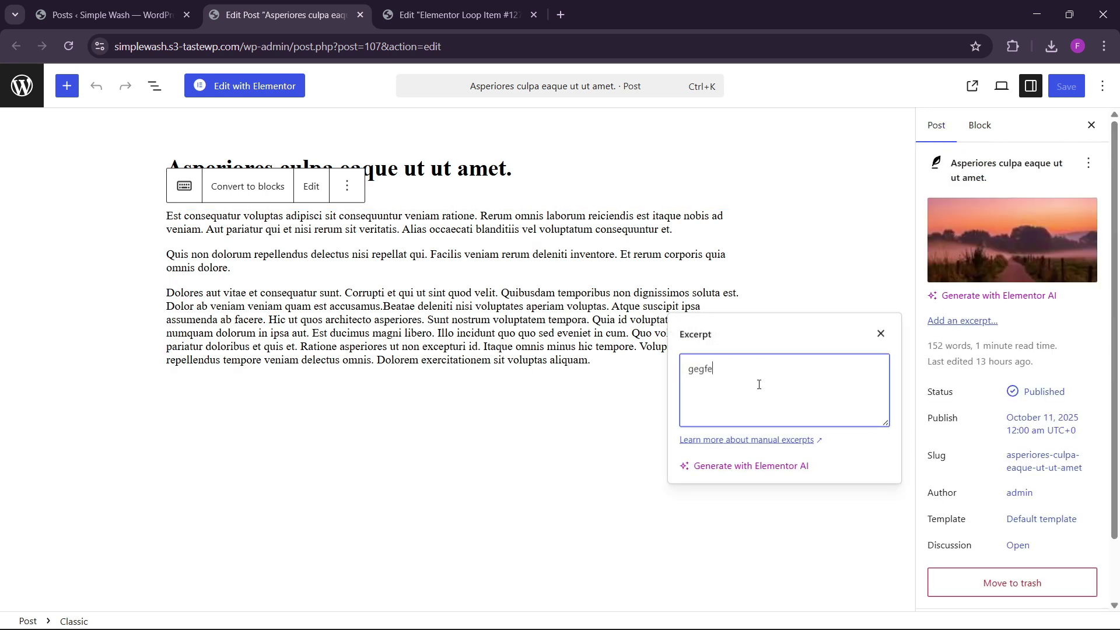
{"action": "left_click", "coordinate": [882, 334]}
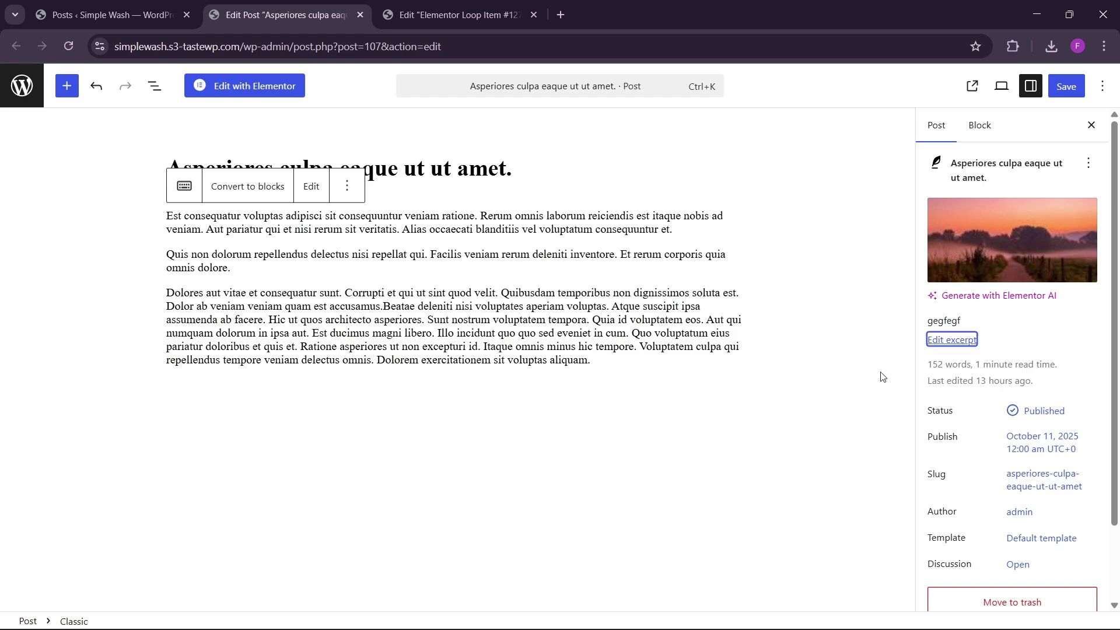
- Leave the post editor via the WordPress logo without saving
{"action": "left_click", "coordinate": [22, 86]}
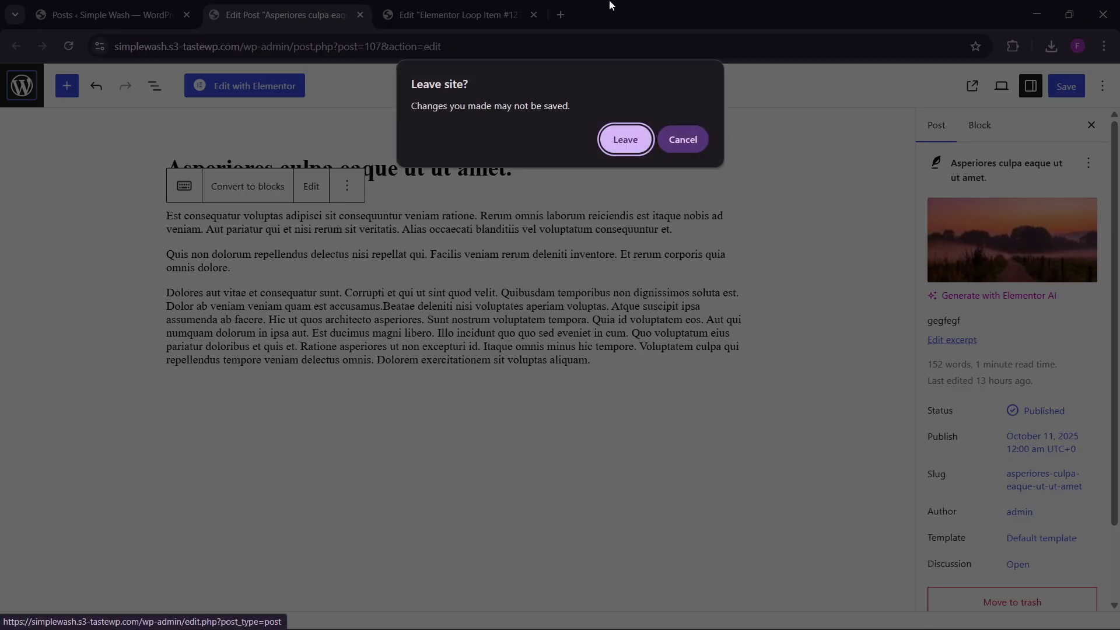
{"action": "left_click", "coordinate": [677, 140]}
{"action": "left_click", "coordinate": [22, 86]}
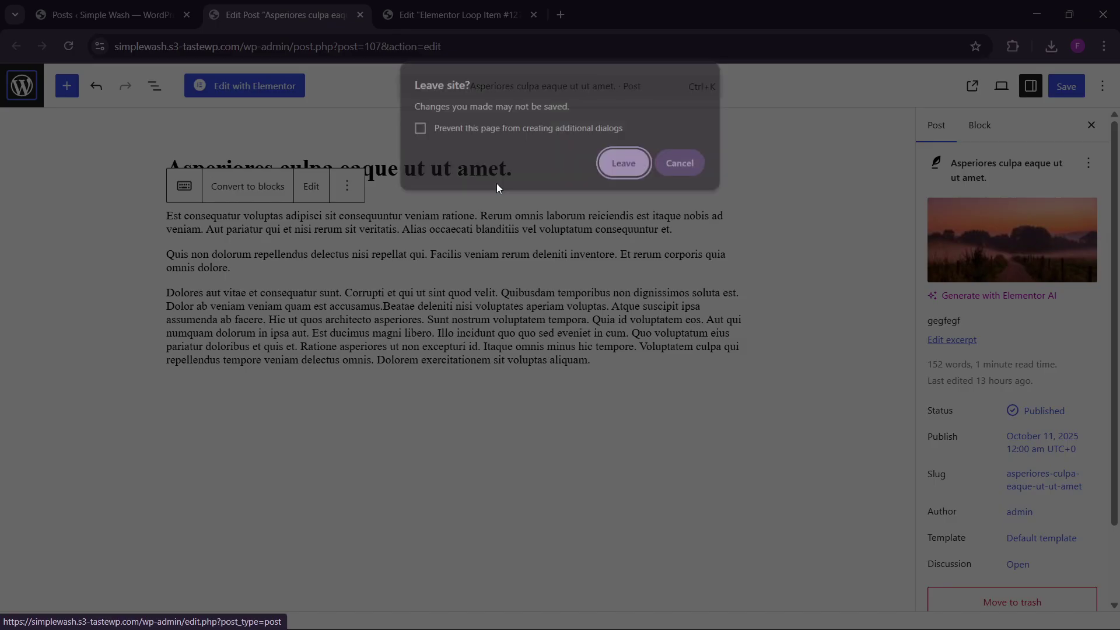
{"action": "left_click", "coordinate": [627, 166]}
- Add a Button widget to the card labelled 'Read More'
{"action": "left_click", "coordinate": [455, 14]}
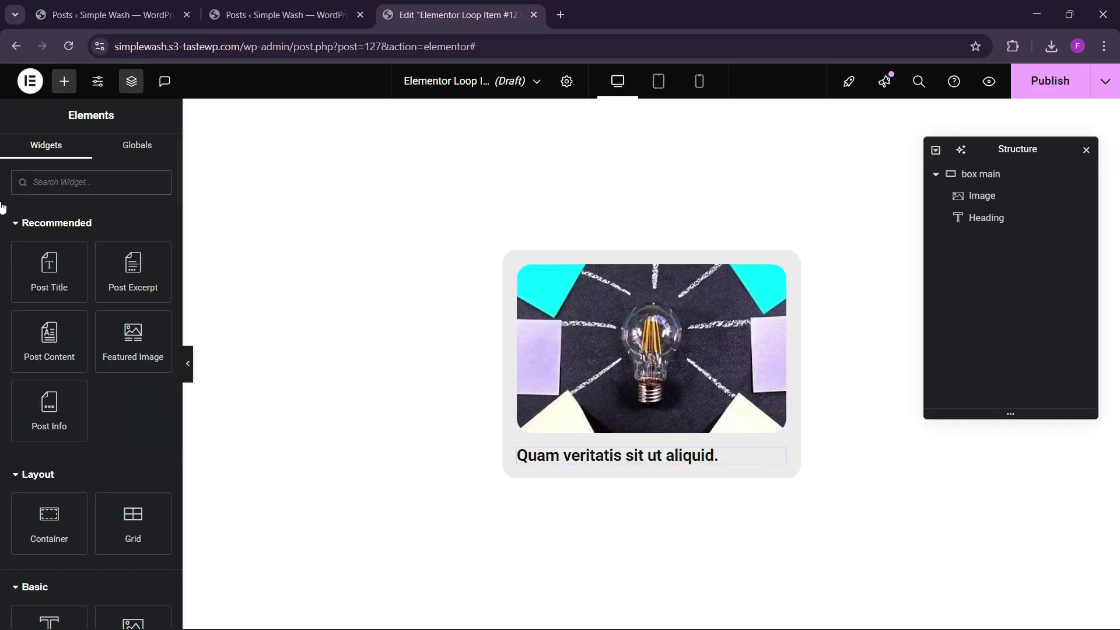
{"action": "scroll", "coordinate": [67, 482], "scroll_direction": "down", "scroll_amount": 3}
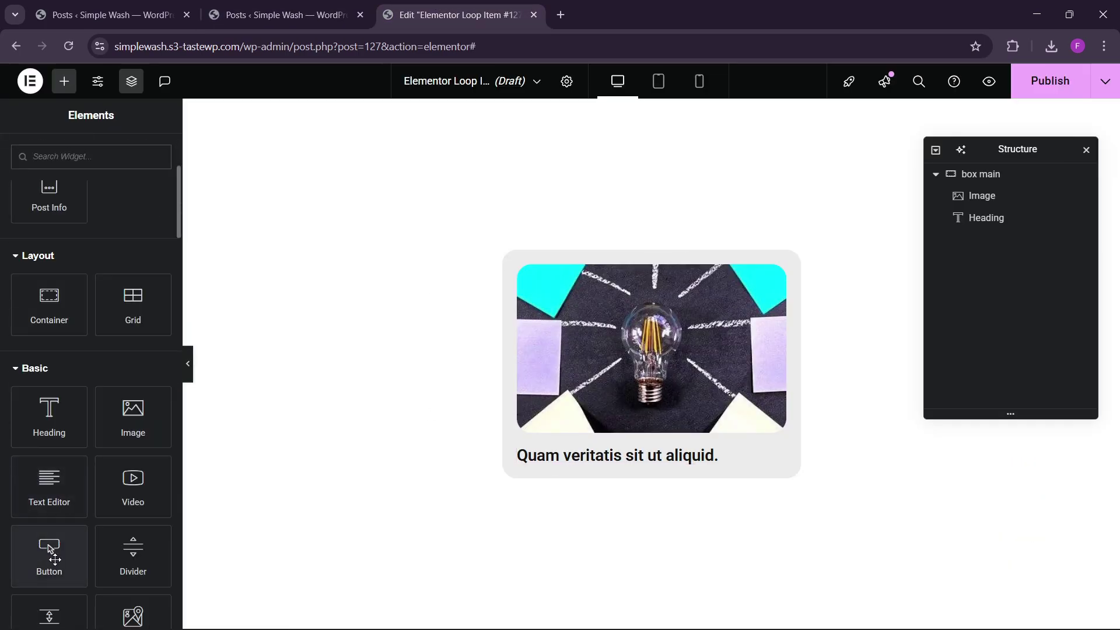
{"action": "left_click_drag", "start_coordinate": [50, 551], "coordinate": [589, 477]}
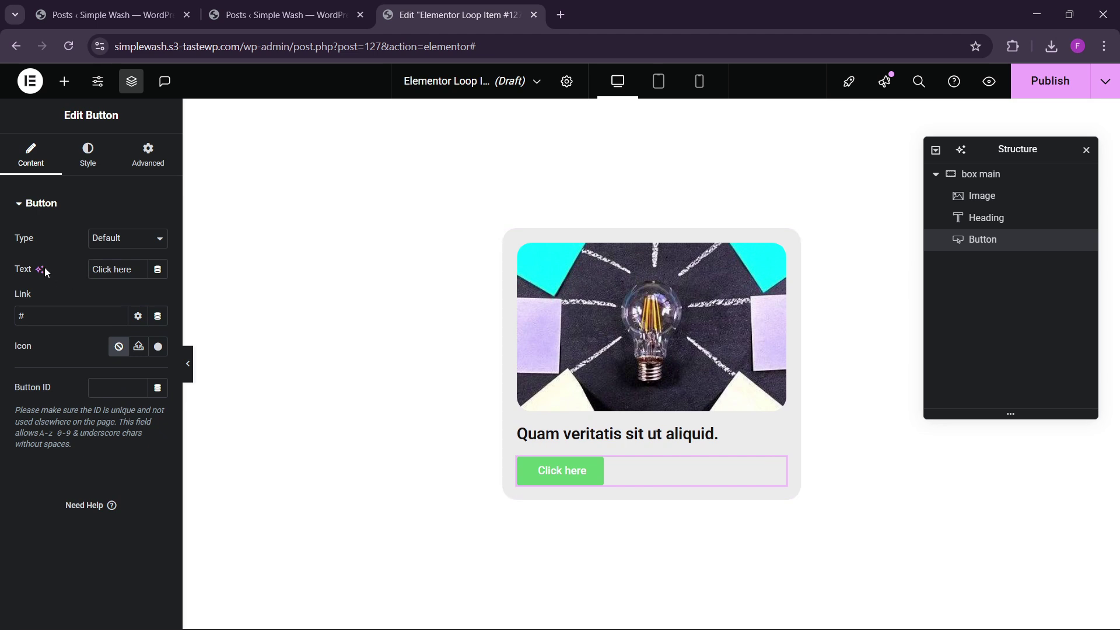
{"action": "triple_click", "coordinate": [103, 269]}
{"action": "type", "text": "Read M"}
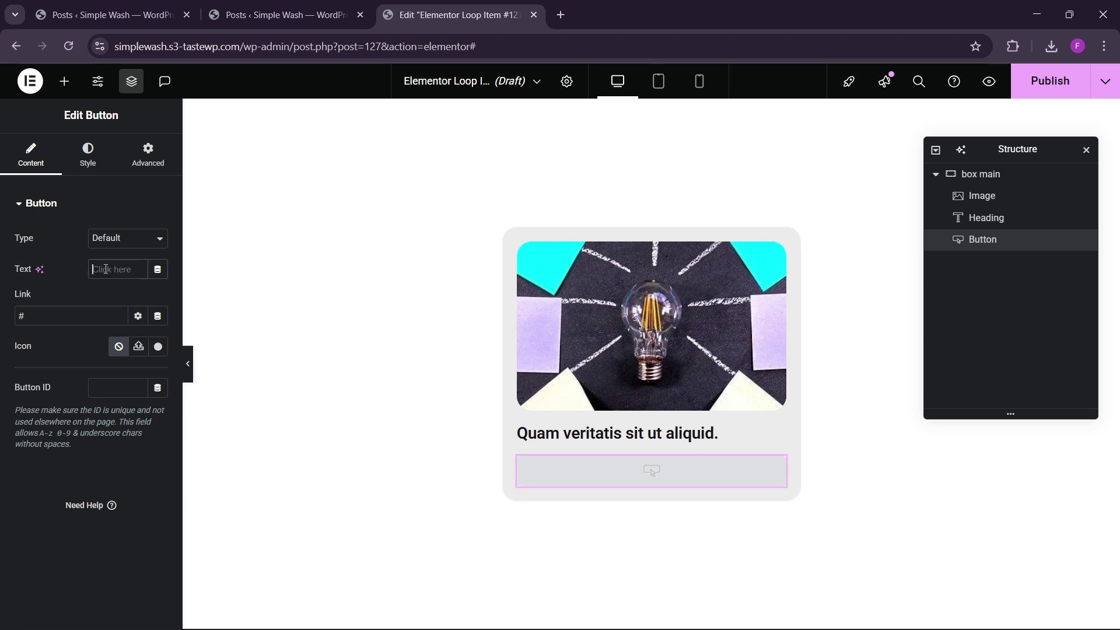
{"action": "type", "text": "ore"}
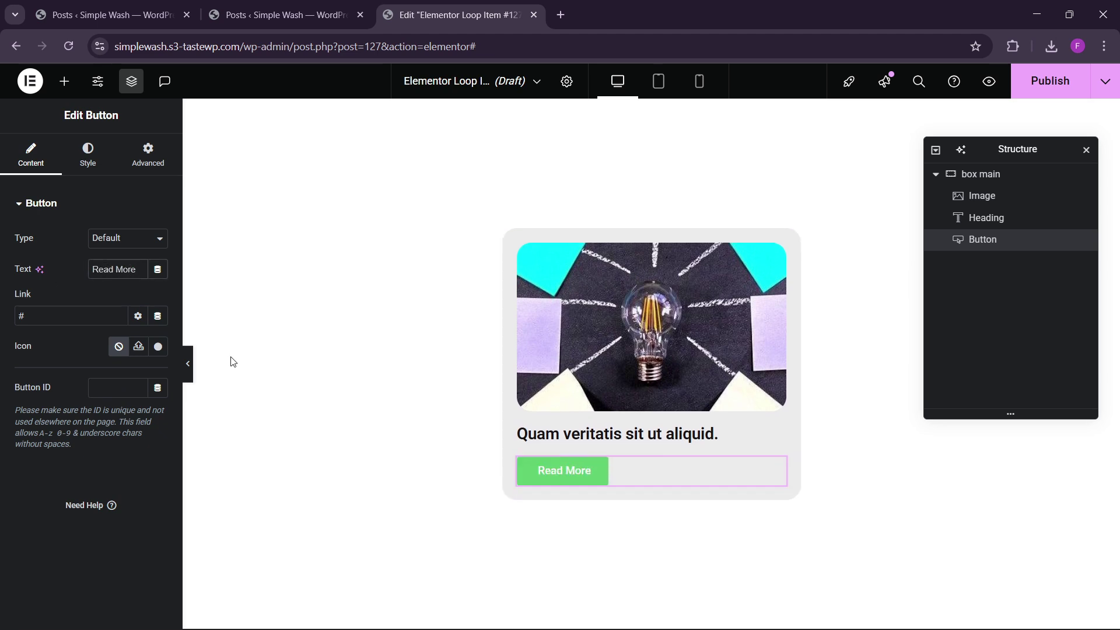
- Give the button a trailing Arrow right icon and link it to the dynamic Post URL
{"action": "left_click", "coordinate": [158, 346]}
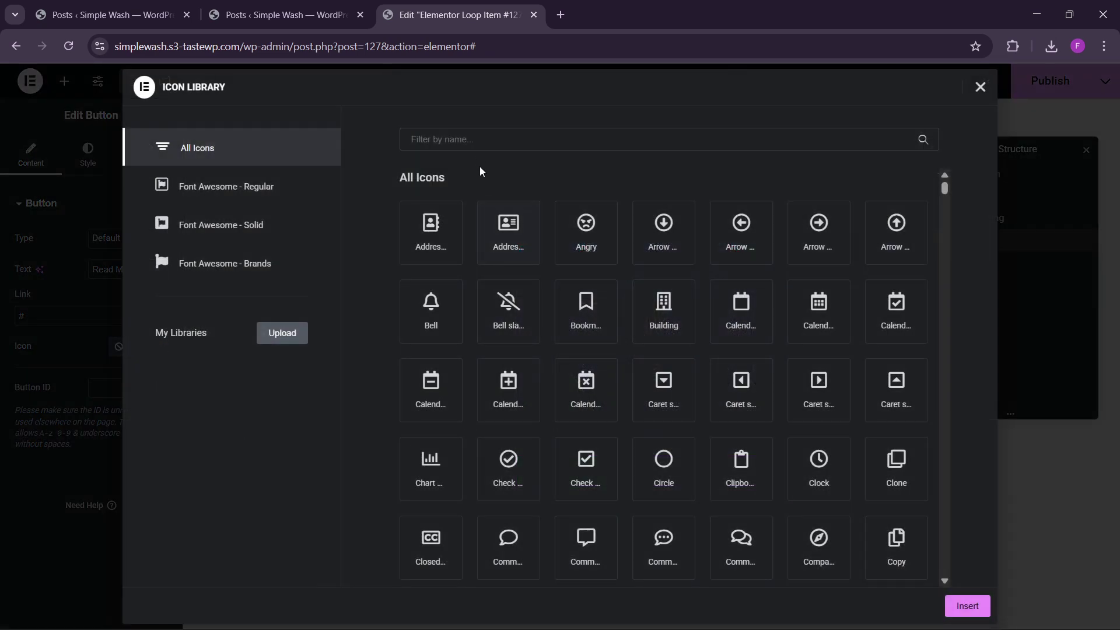
{"action": "type", "text": "arrow"}
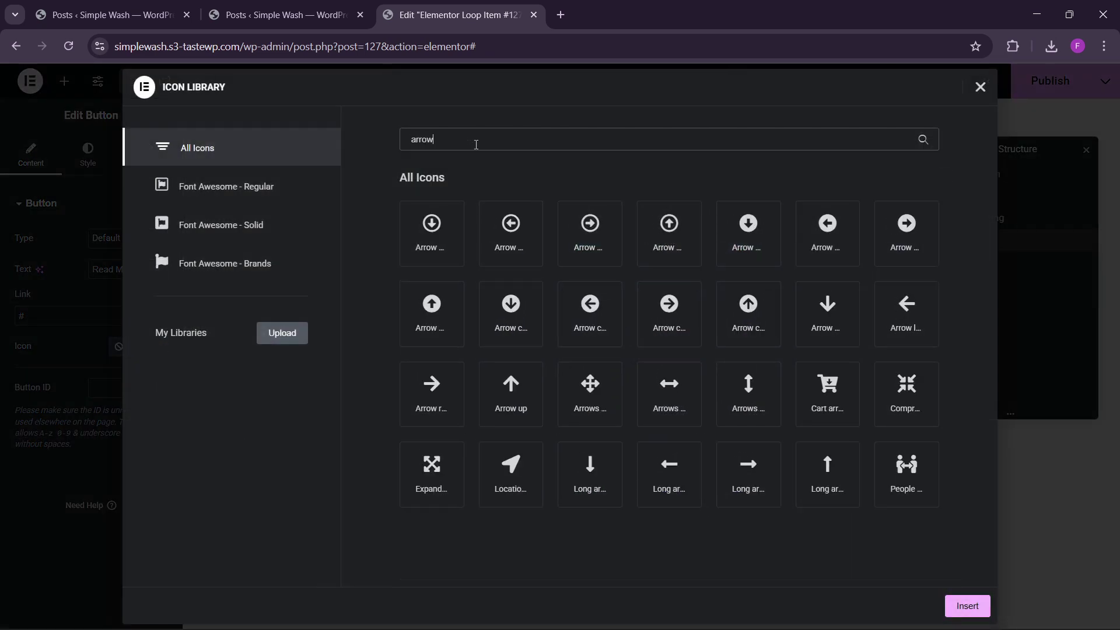
{"action": "left_click", "coordinate": [430, 391]}
{"action": "left_click", "coordinate": [983, 601]}
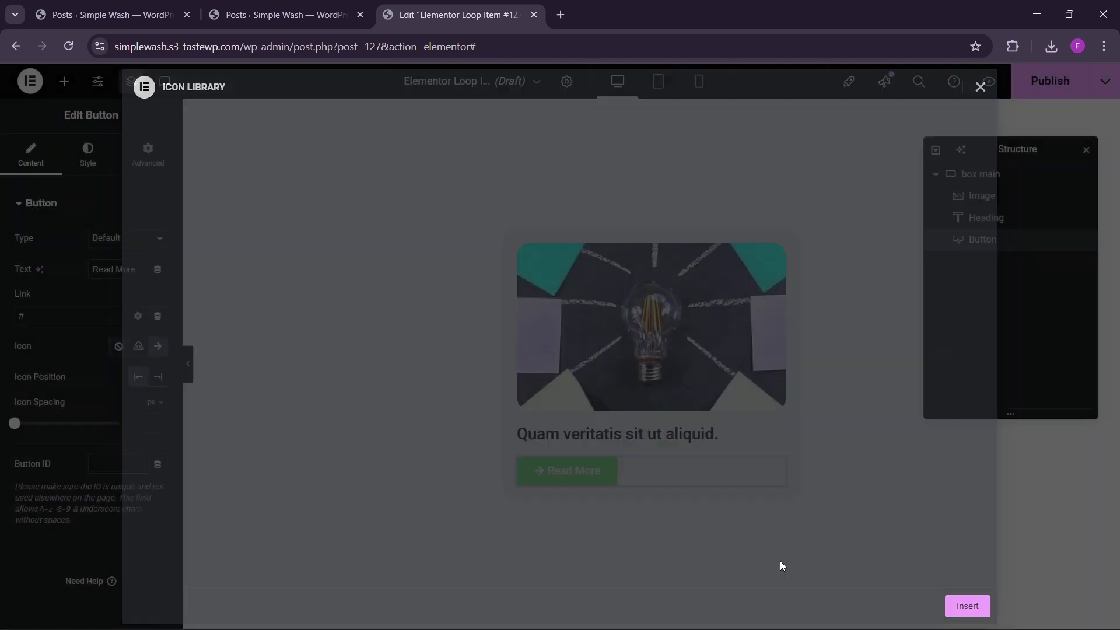
{"action": "left_click", "coordinate": [156, 378]}
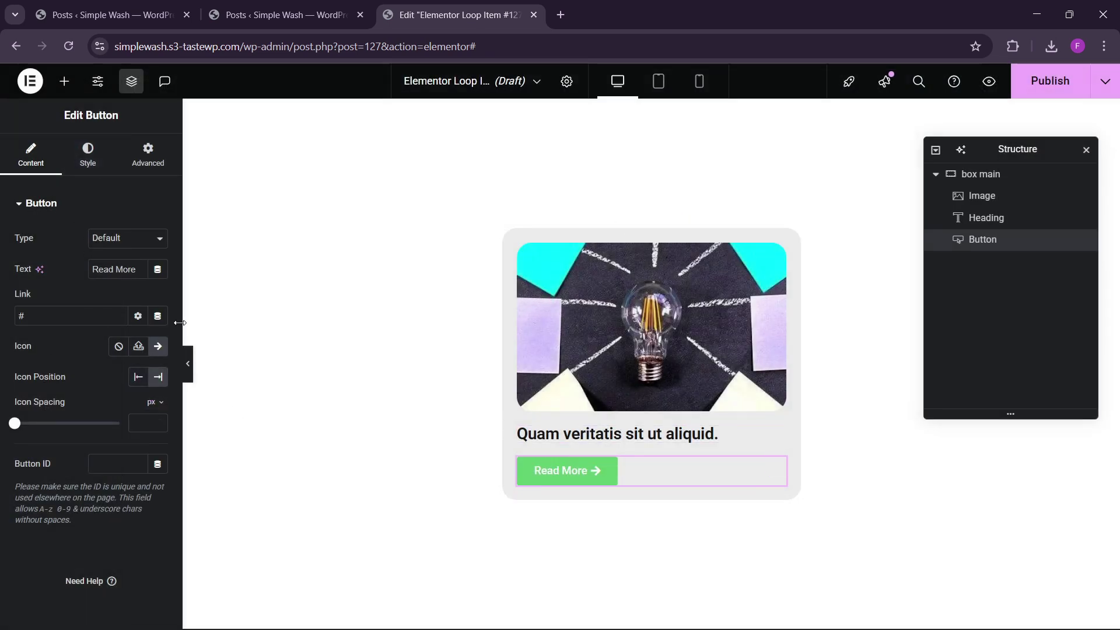
{"action": "left_click", "coordinate": [156, 317]}
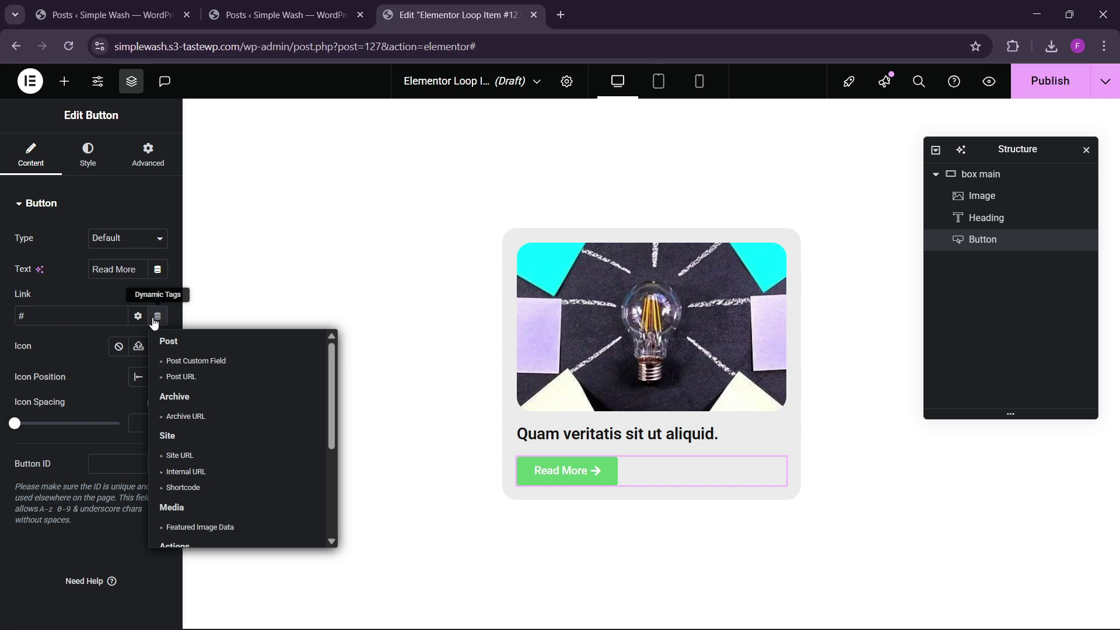
{"action": "left_click", "coordinate": [187, 377]}
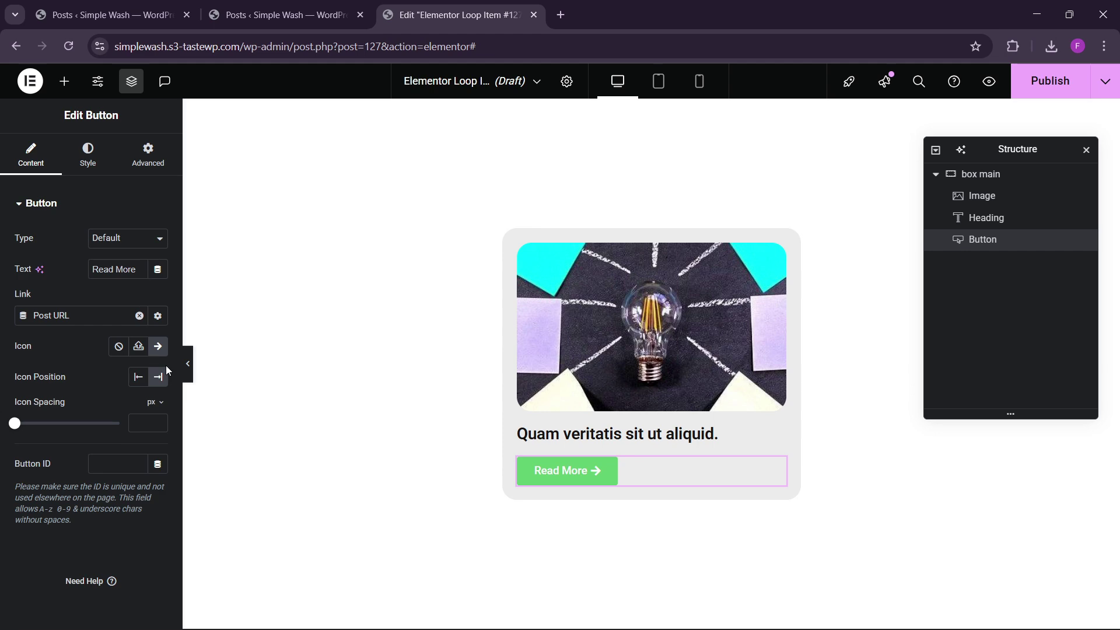
- Give the Read More button a bright red background and white text
{"action": "left_click", "coordinate": [88, 154]}
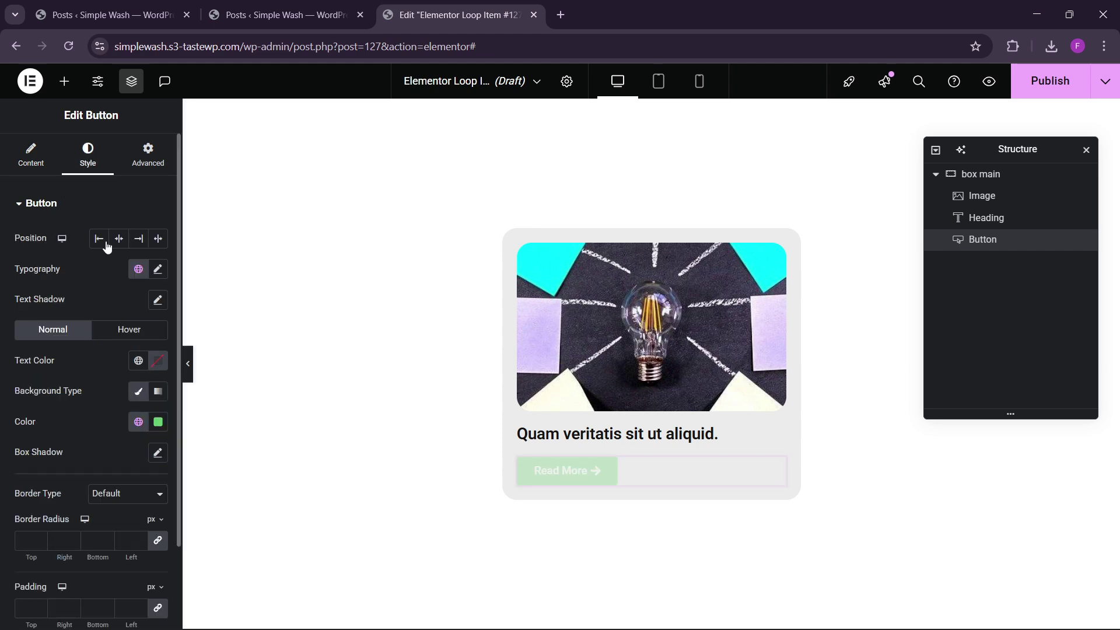
{"action": "left_click", "coordinate": [159, 429]}
{"action": "left_click_drag", "start_coordinate": [163, 255], "coordinate": [254, 226]}
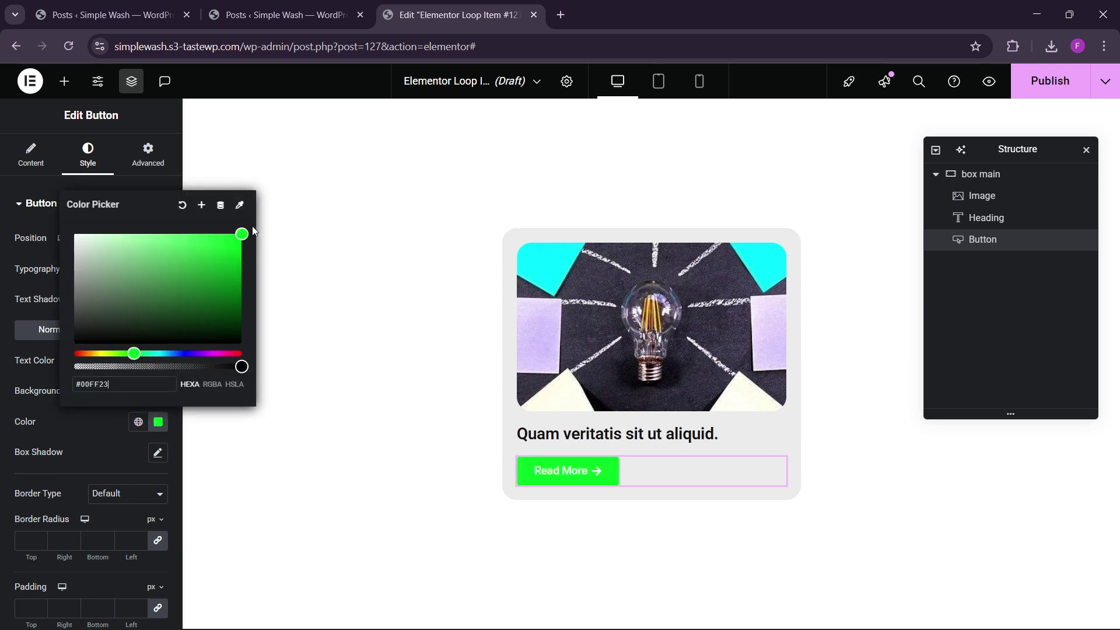
{"action": "left_click_drag", "start_coordinate": [127, 353], "coordinate": [57, 361]}
{"action": "left_click", "coordinate": [156, 314]}
{"action": "left_click_drag", "start_coordinate": [156, 314], "coordinate": [247, 223]}
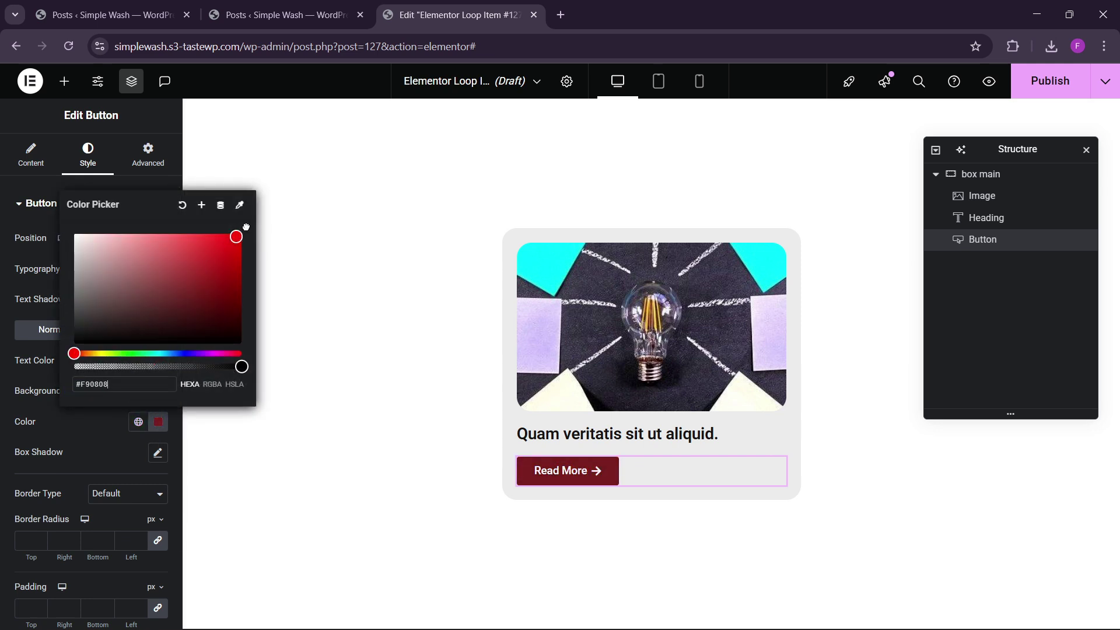
{"action": "left_click", "coordinate": [139, 179]}
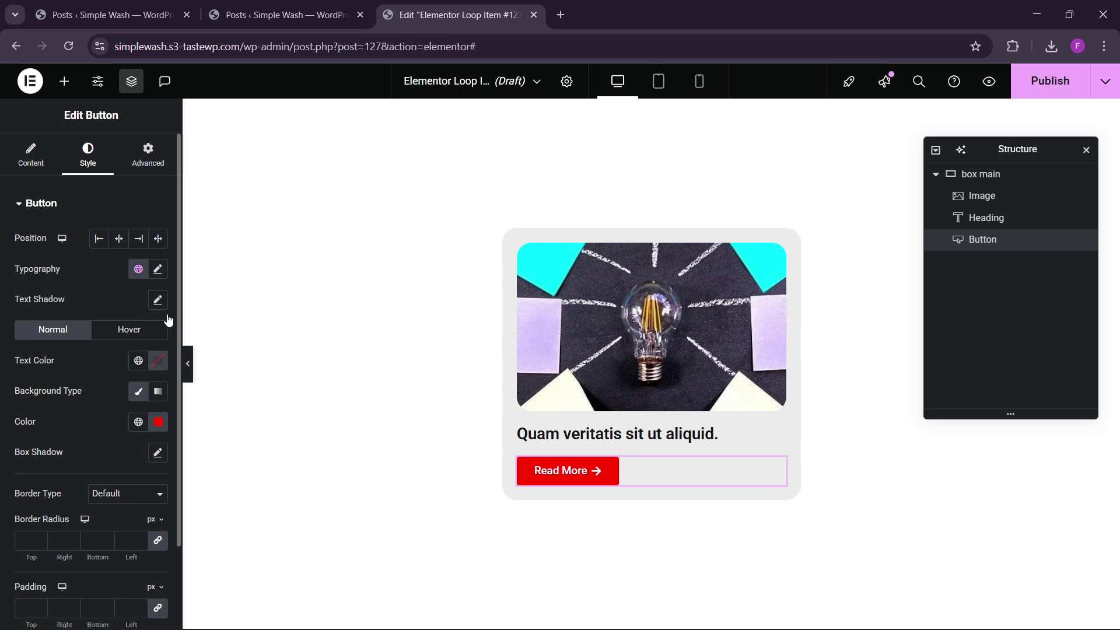
{"action": "left_click", "coordinate": [157, 360]}
{"action": "left_click_drag", "start_coordinate": [157, 442], "coordinate": [37, 380]}
{"action": "left_click", "coordinate": [170, 361]}
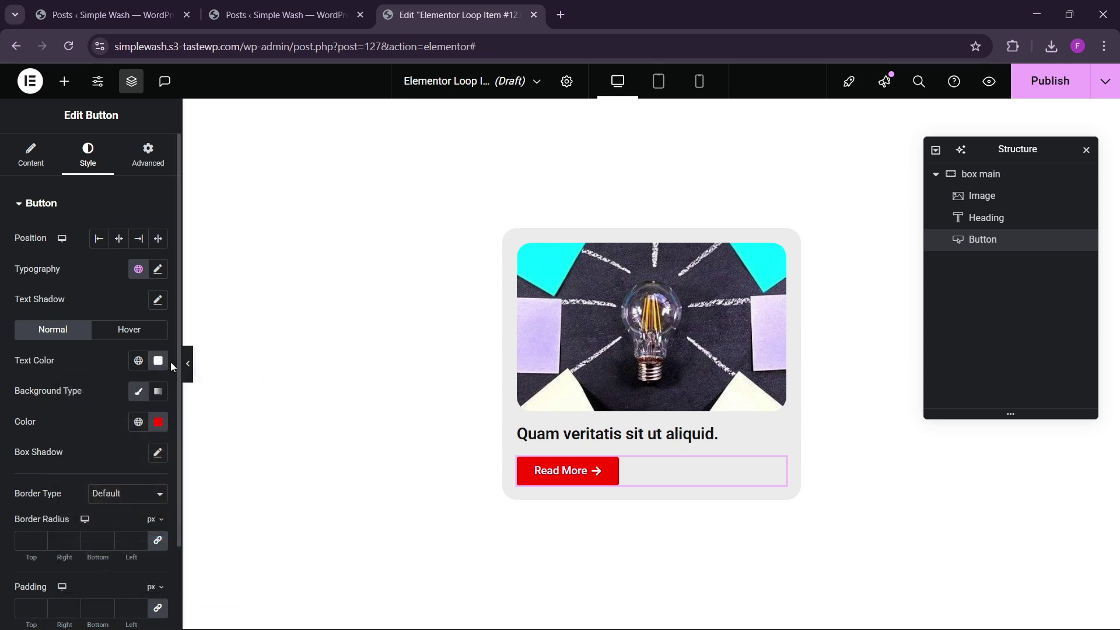
- Set the button's hover background to black and hover text to white
{"action": "left_click", "coordinate": [130, 331]}
{"action": "left_click", "coordinate": [158, 421]}
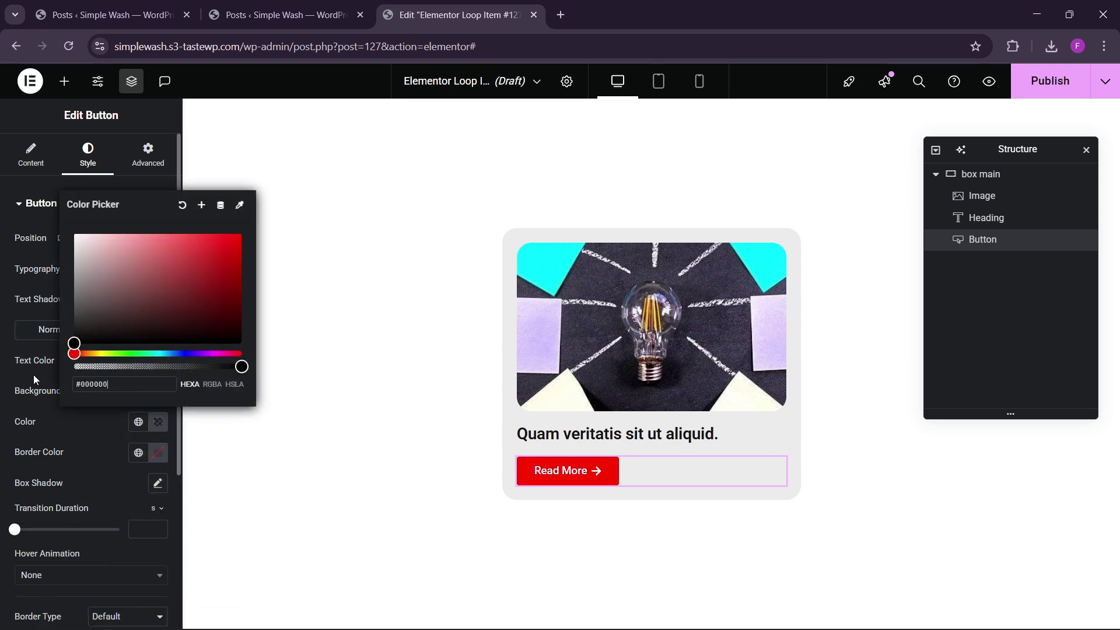
{"action": "left_click", "coordinate": [159, 422]}
{"action": "left_click", "coordinate": [157, 360]}
{"action": "left_click_drag", "start_coordinate": [158, 465], "coordinate": [61, 362]}
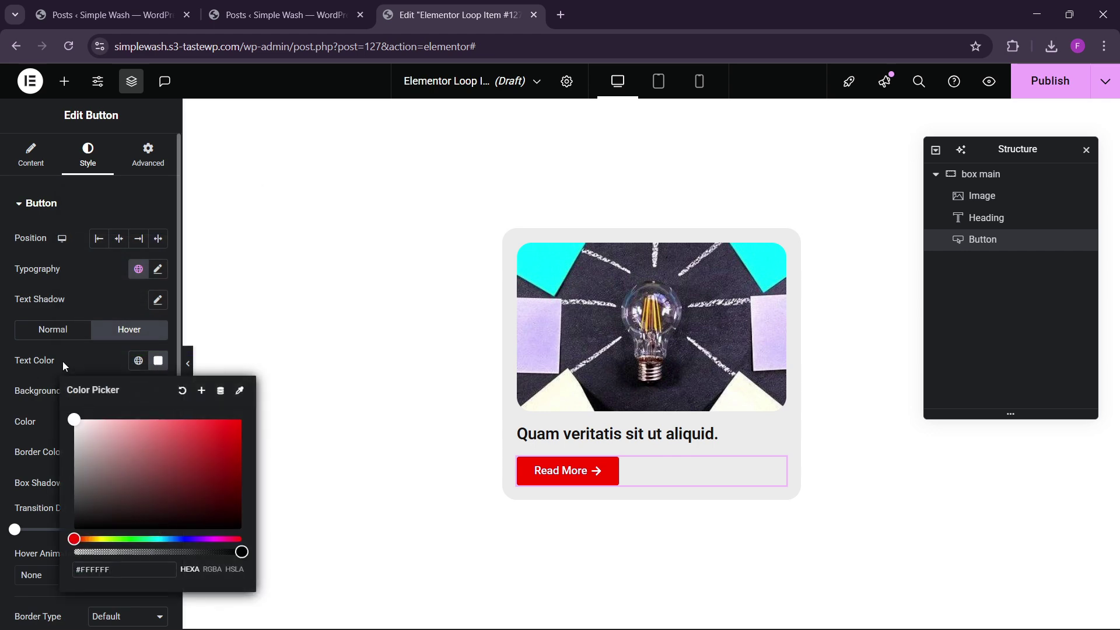
{"action": "left_click", "coordinate": [62, 362]}
- Set the button padding to 12 px top and bottom, 20 px left and right
{"action": "scroll", "coordinate": [22, 527], "scroll_direction": "down", "scroll_amount": 4}
{"action": "left_click", "coordinate": [22, 514]}
{"action": "type", "text": "1"}
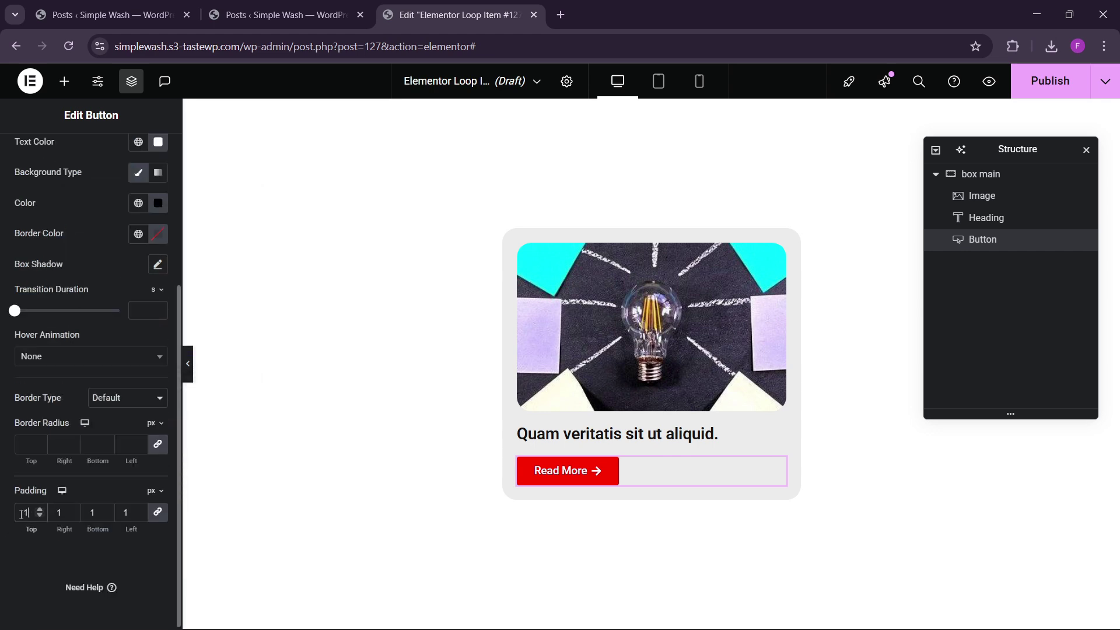
{"action": "type", "text": "0"}
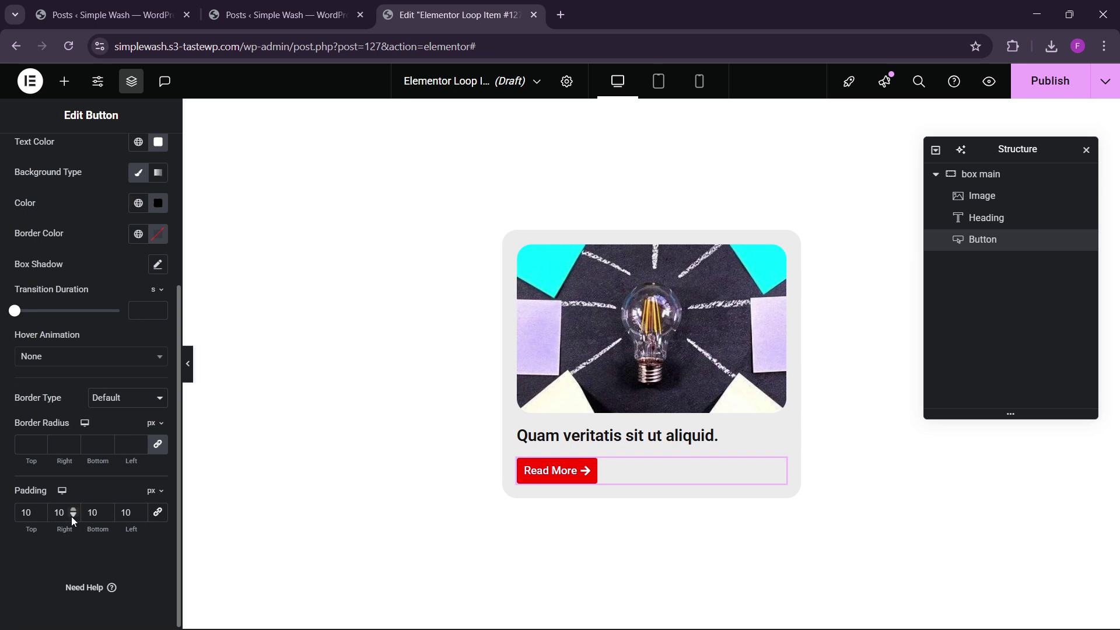
{"action": "double_click", "coordinate": [59, 512]}
{"action": "type", "text": "20"}
{"action": "key", "text": "Tab"}
{"action": "key", "text": "Tab"}
{"action": "type", "text": "20"}
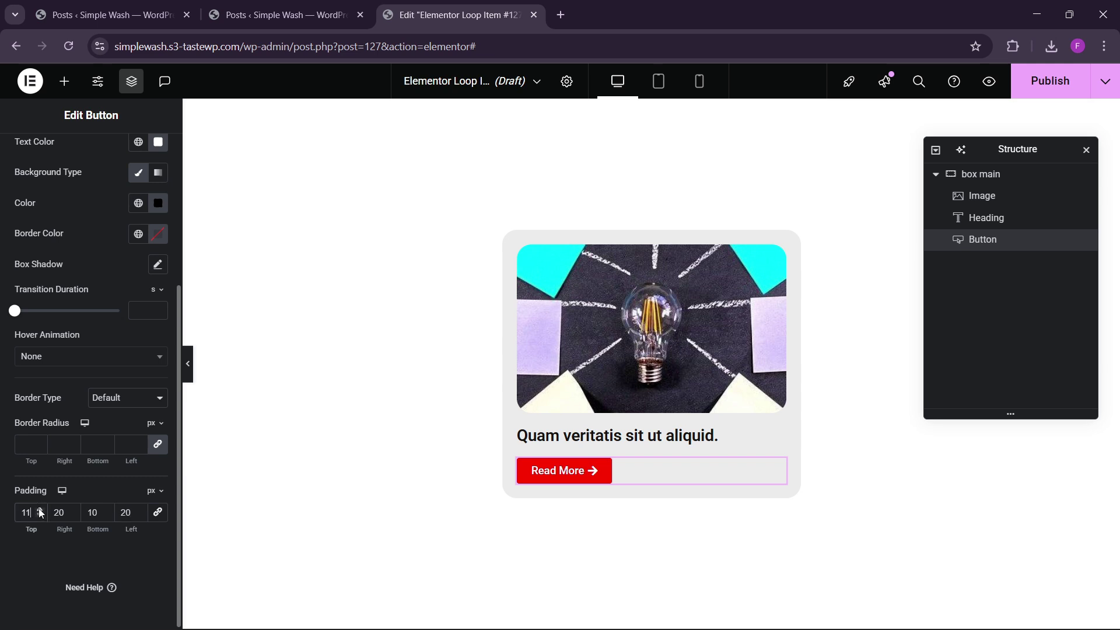
{"action": "left_click", "coordinate": [40, 510]}
{"action": "left_click", "coordinate": [106, 510]}
{"action": "left_click", "coordinate": [106, 510]}
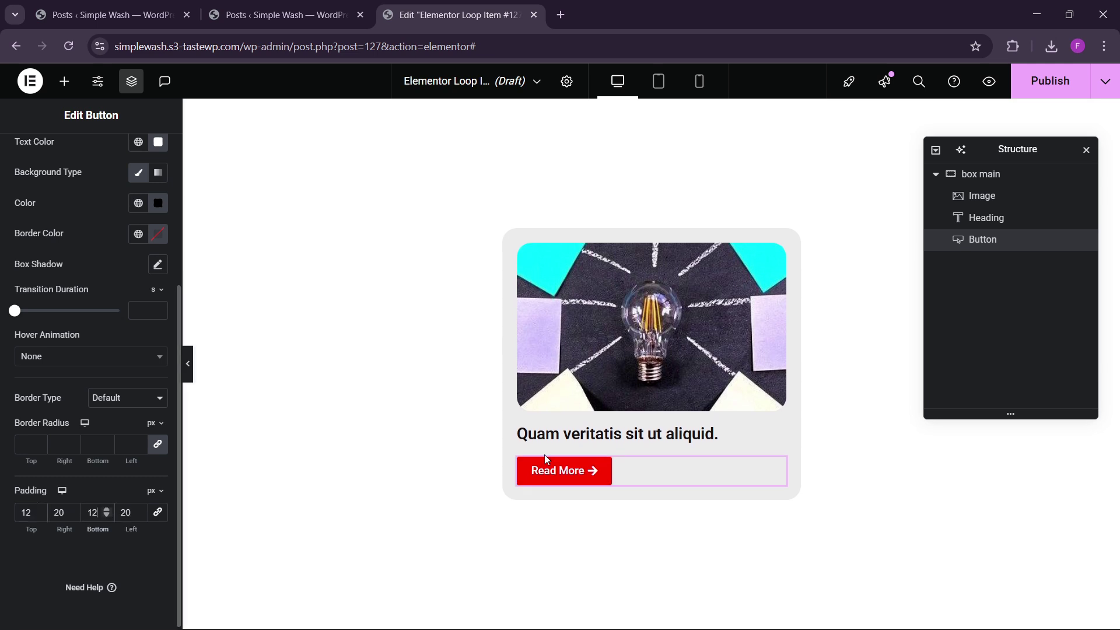
- Set the button's hover animation to Shrink and publish the loop item
{"action": "scroll", "coordinate": [93, 350], "scroll_direction": "up", "scroll_amount": 3}
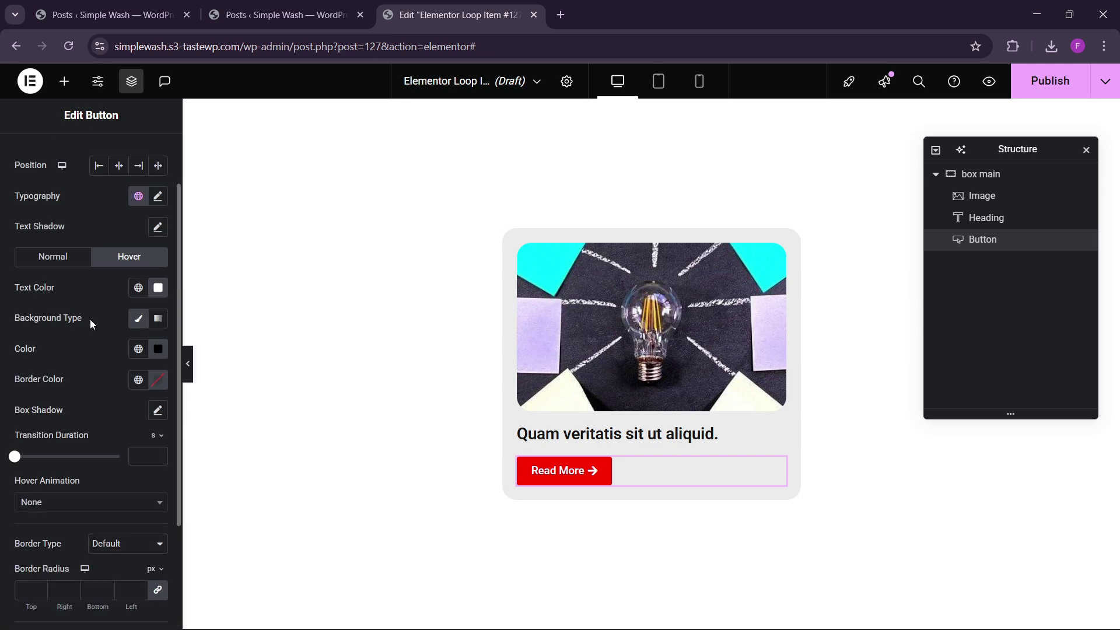
{"action": "left_click", "coordinate": [46, 504]}
{"action": "left_click", "coordinate": [45, 392]}
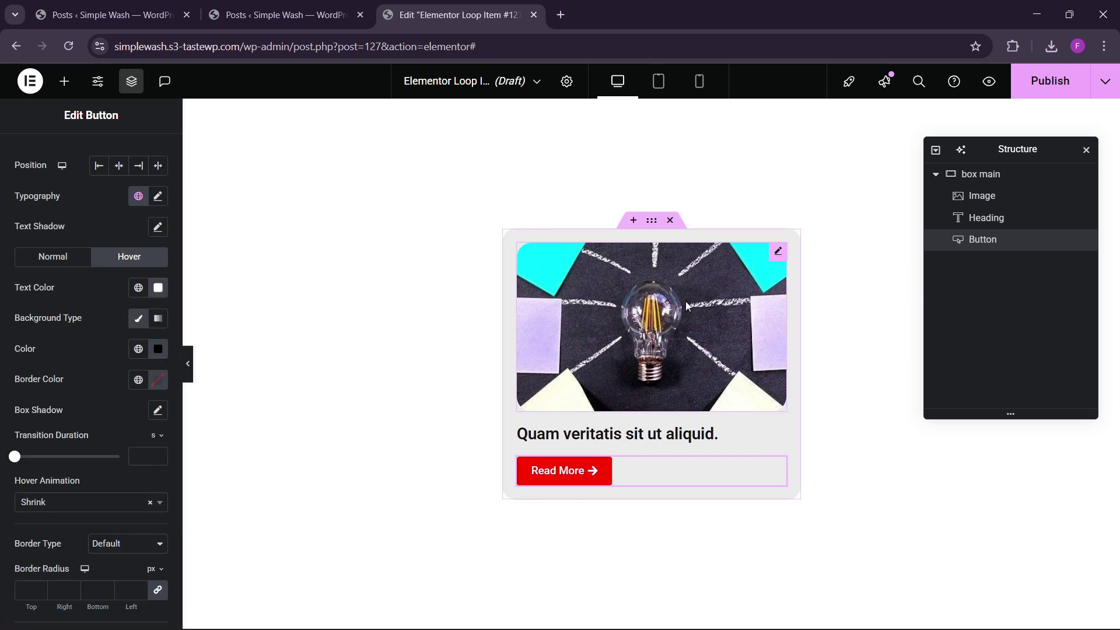
{"action": "left_click", "coordinate": [1050, 82]}
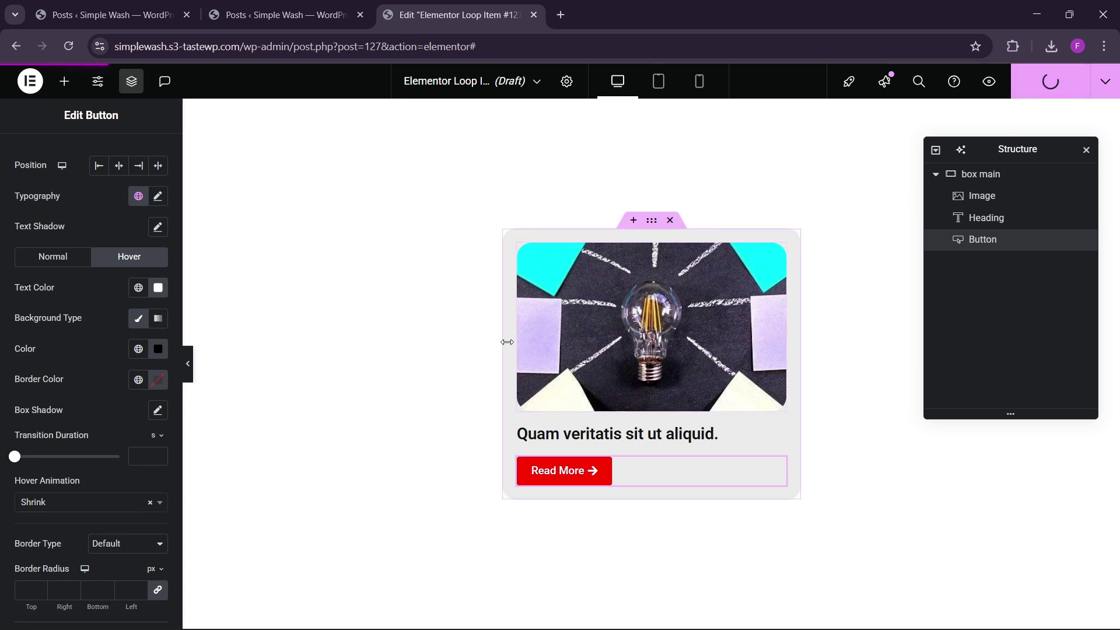
- Retitle the loop item template 'blog loop', publish it, and return to the Posts list tab
{"action": "left_click", "coordinate": [550, 81]}
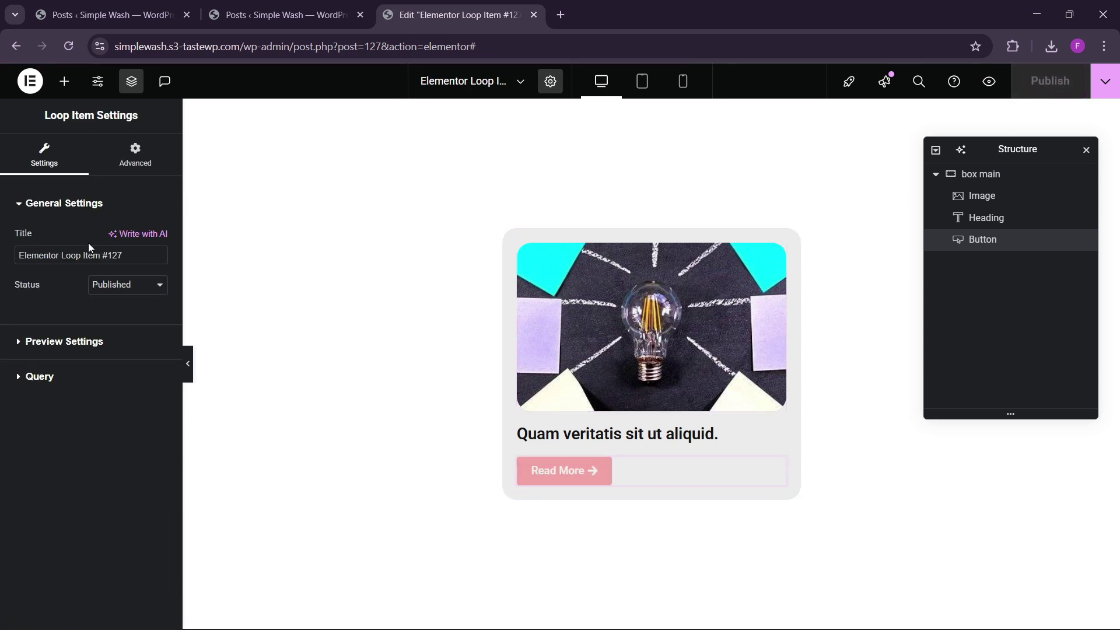
{"action": "left_click_drag", "start_coordinate": [125, 255], "coordinate": [1, 259]}
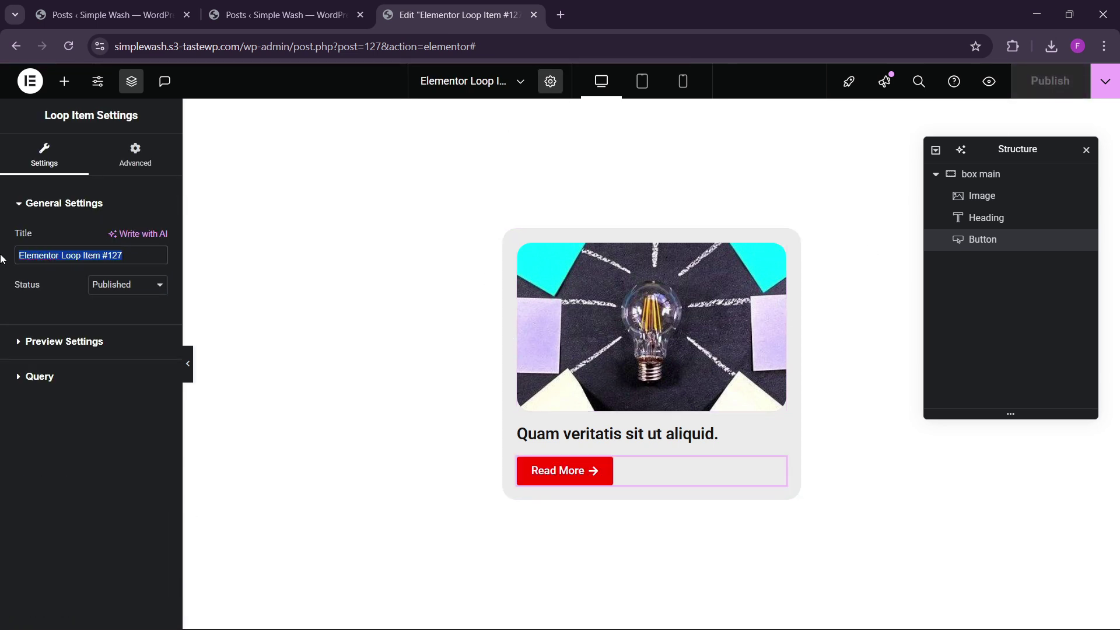
{"action": "type", "text": "blog loop"}
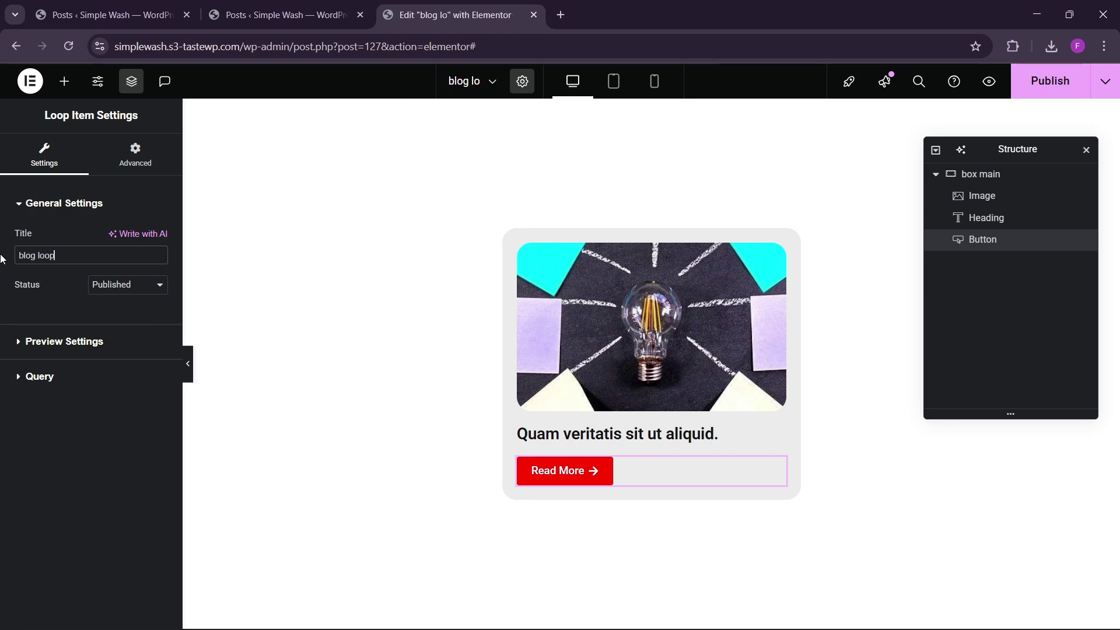
{"action": "left_click", "coordinate": [1062, 83]}
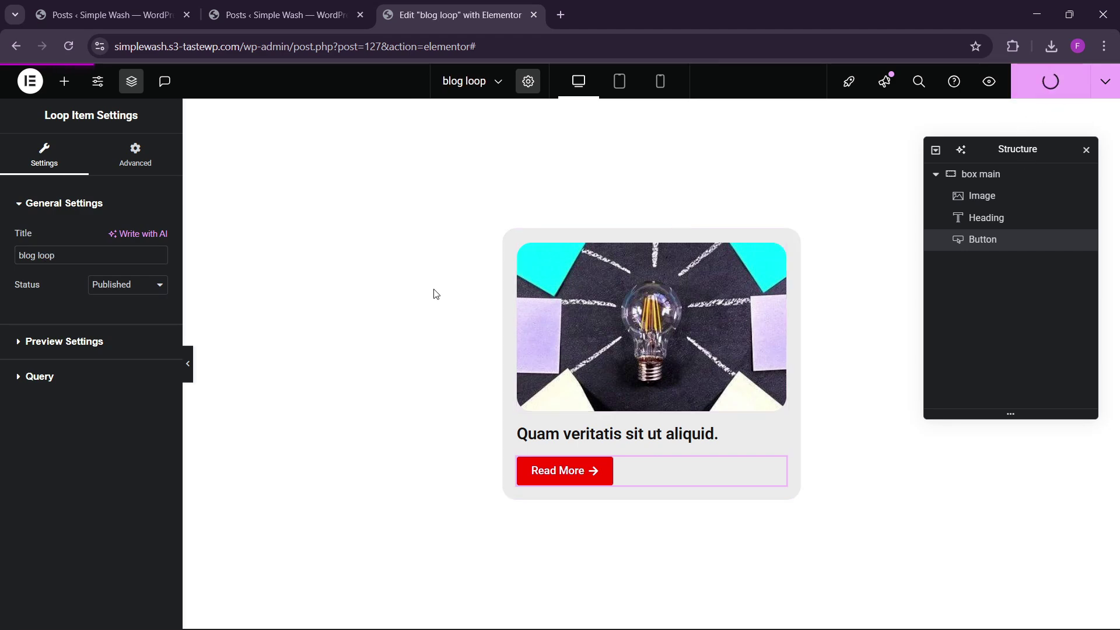
{"action": "left_click", "coordinate": [312, 14]}
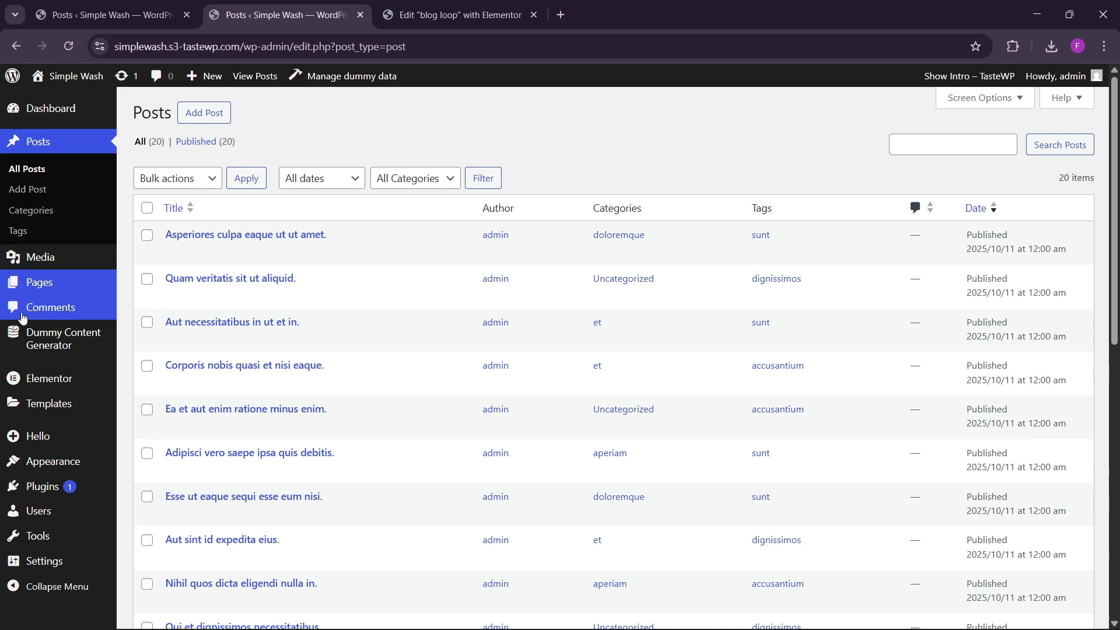
- Start a new page titled 'Blogs' from the Pages list
{"action": "left_click", "coordinate": [187, 14]}
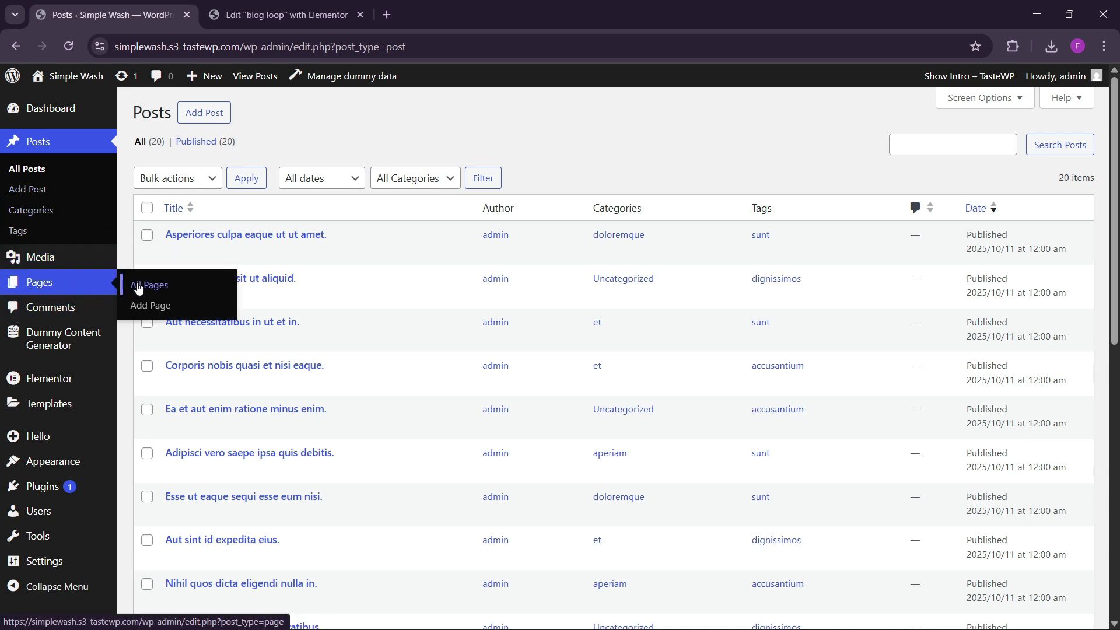
{"action": "left_click", "coordinate": [140, 284]}
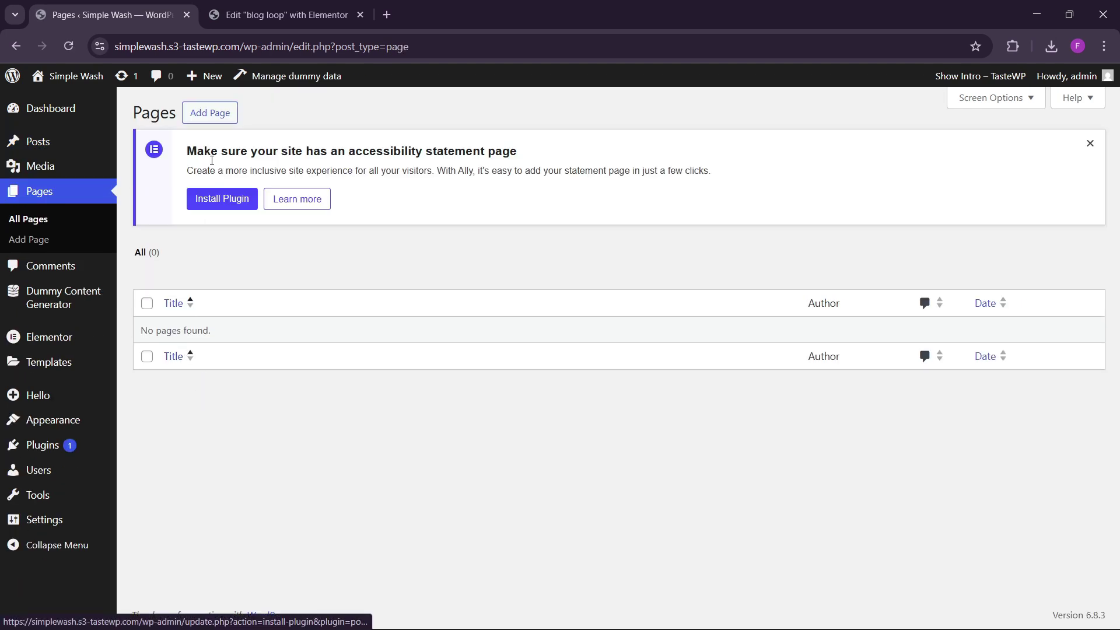
{"action": "left_click", "coordinate": [210, 112]}
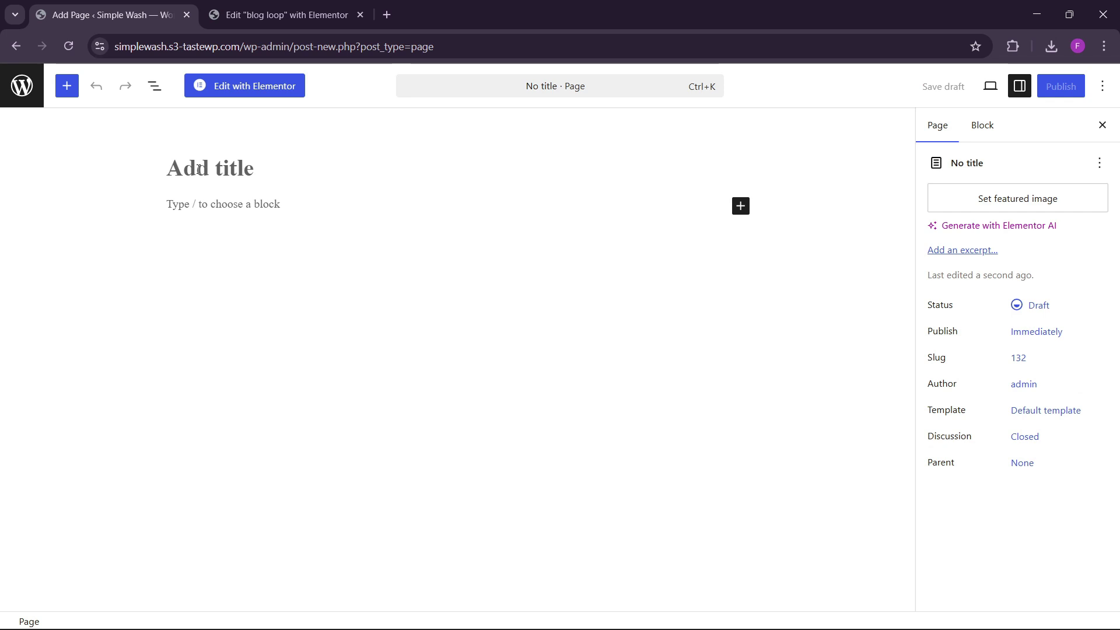
{"action": "type", "text": "Blogzs"}
{"action": "key", "text": "BackSpace"}
{"action": "key", "text": "BackSpace"}
{"action": "type", "text": "s"}
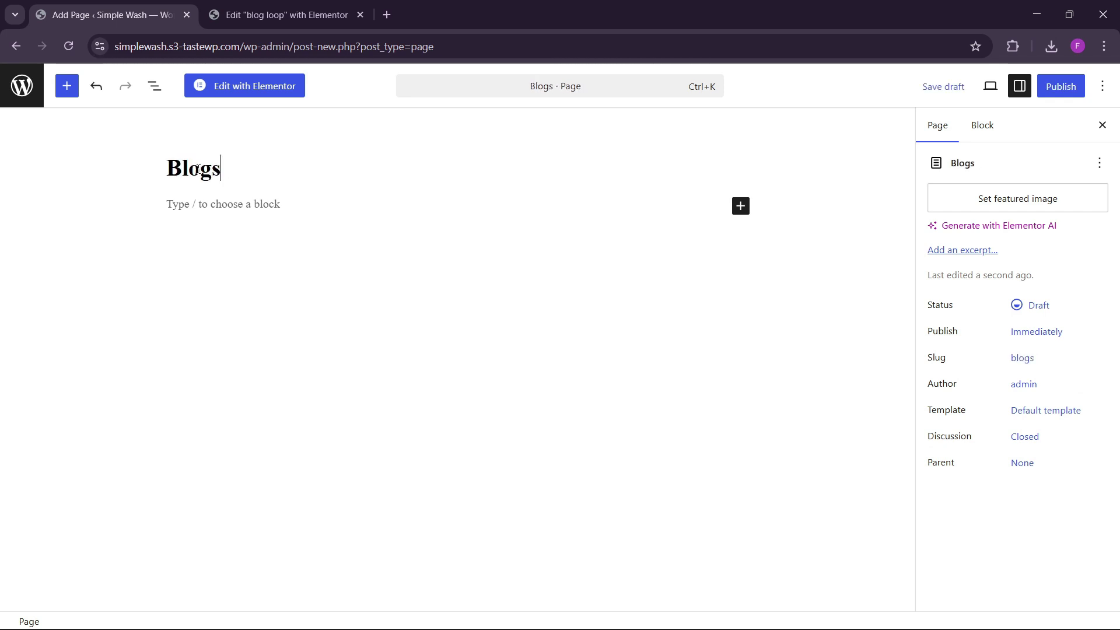
- Set the Blogs page template to Elementor Full Width and publish it
{"action": "left_click", "coordinate": [1046, 410]}
{"action": "left_click", "coordinate": [838, 494]}
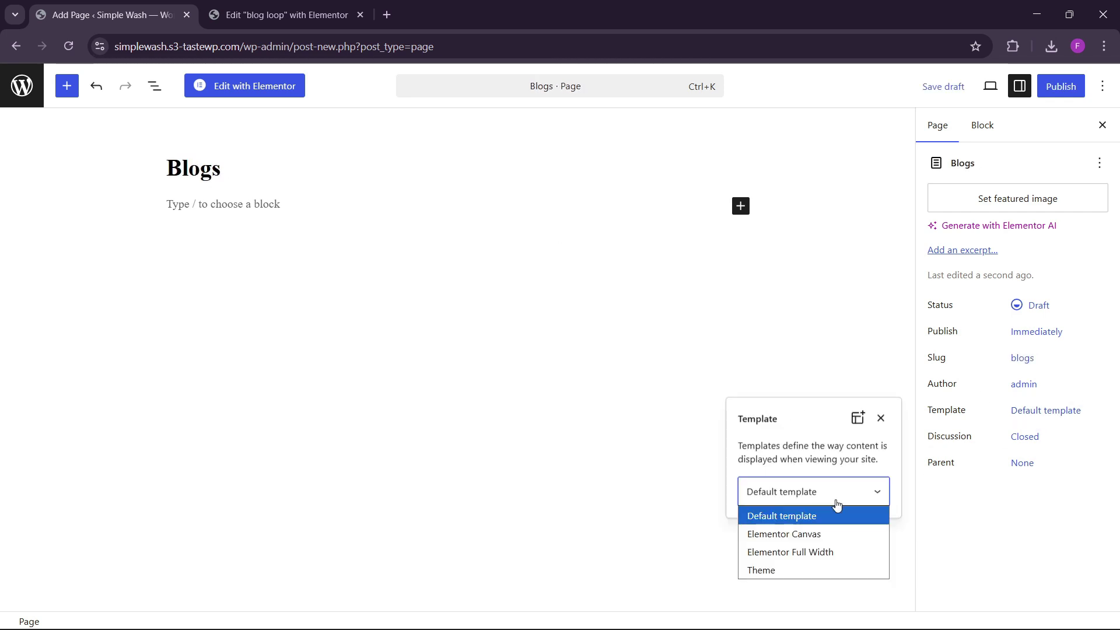
{"action": "left_click", "coordinate": [807, 552]}
{"action": "left_click", "coordinate": [671, 519]}
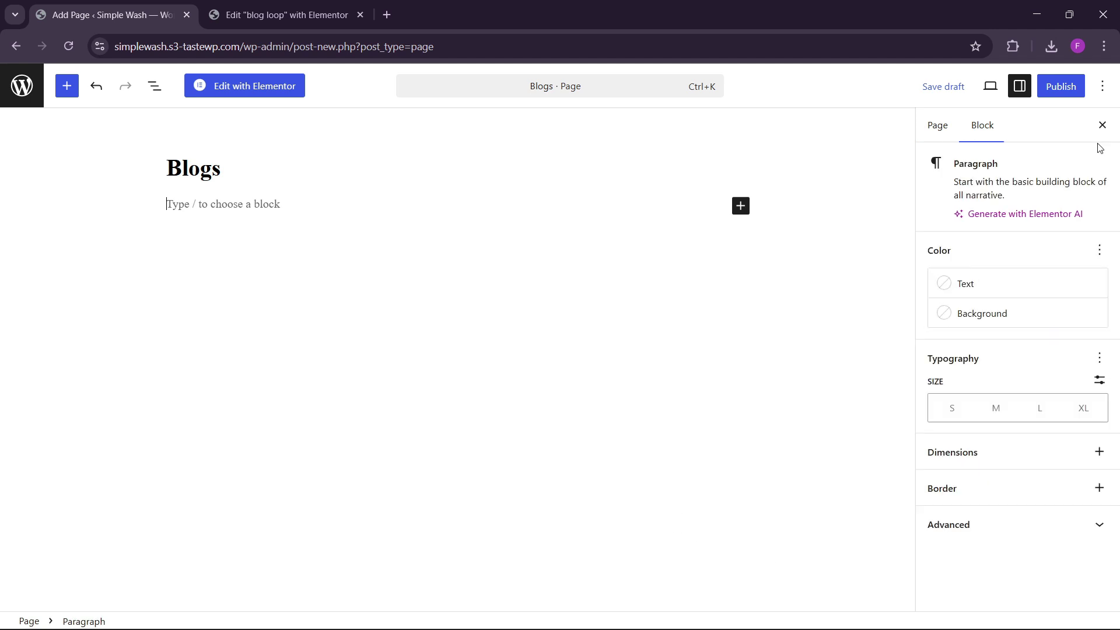
{"action": "left_click", "coordinate": [1061, 85]}
{"action": "left_click", "coordinate": [1056, 87]}
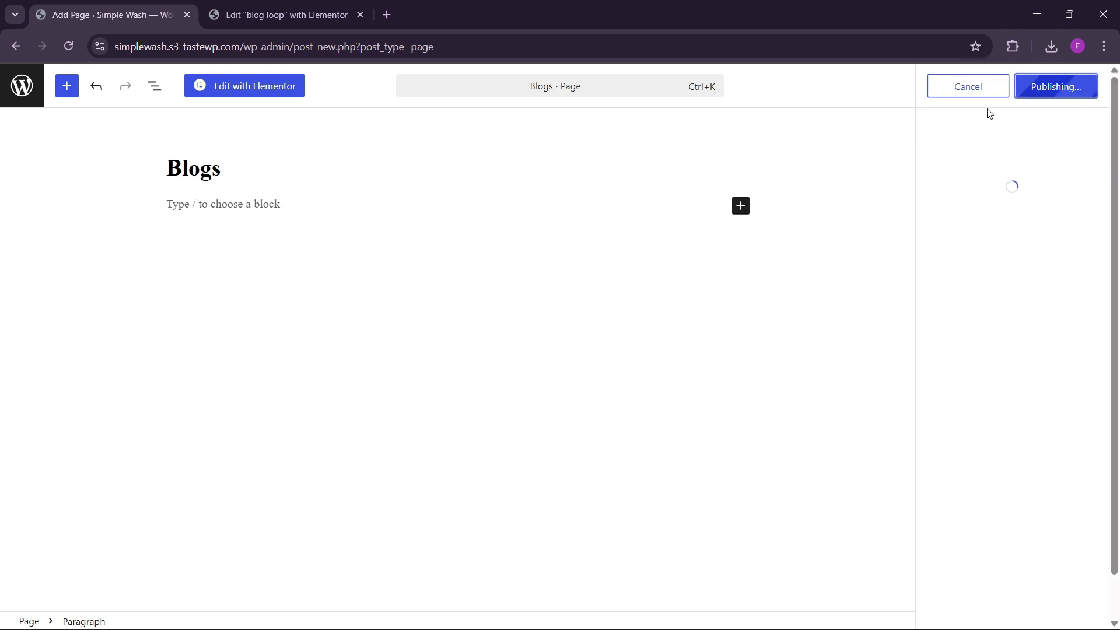
- Return to the Pages list and go to Settings > Reading
{"action": "left_click", "coordinate": [22, 86]}
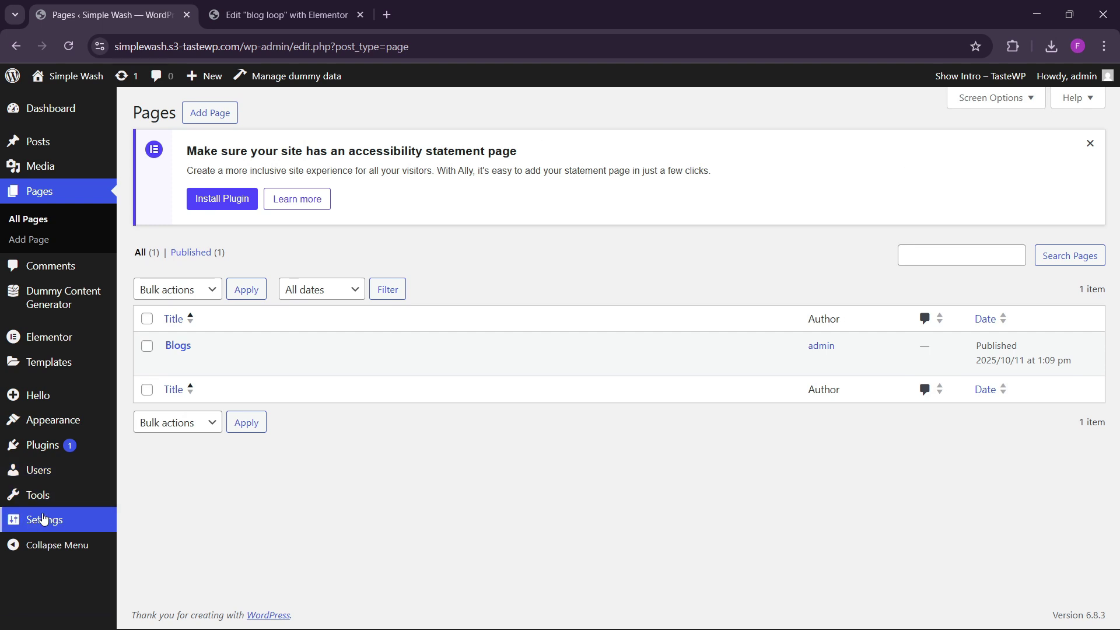
{"action": "mouse_move", "coordinate": [43, 518]}
{"action": "left_click", "coordinate": [156, 475]}
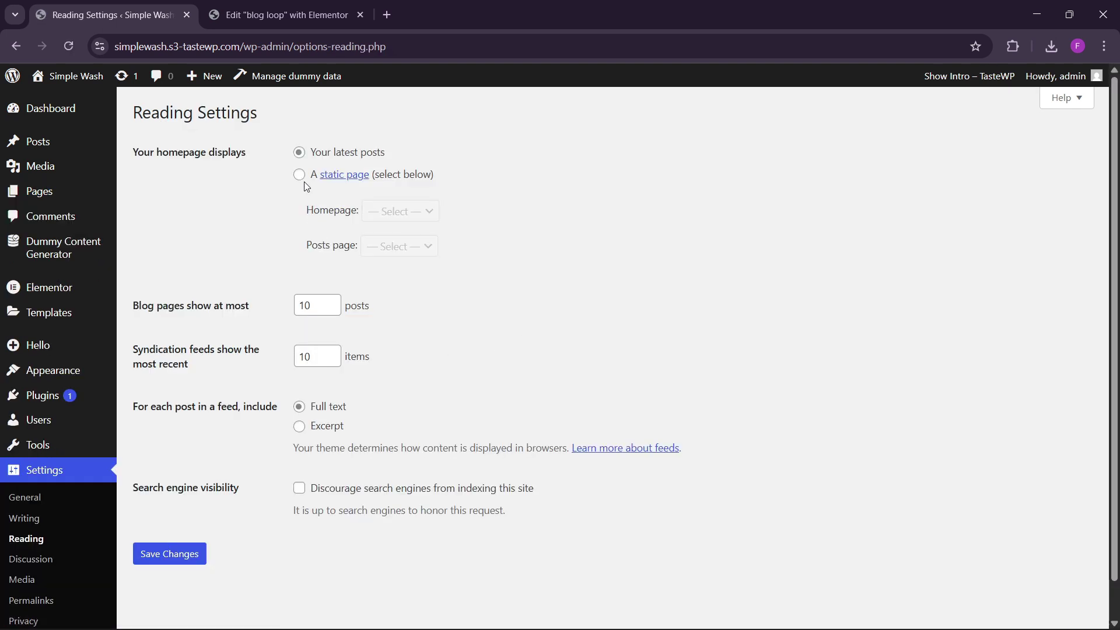
- Choose 'A static page' for the homepage, set Posts page to Blogs, and save changes
{"action": "left_click", "coordinate": [299, 175]}
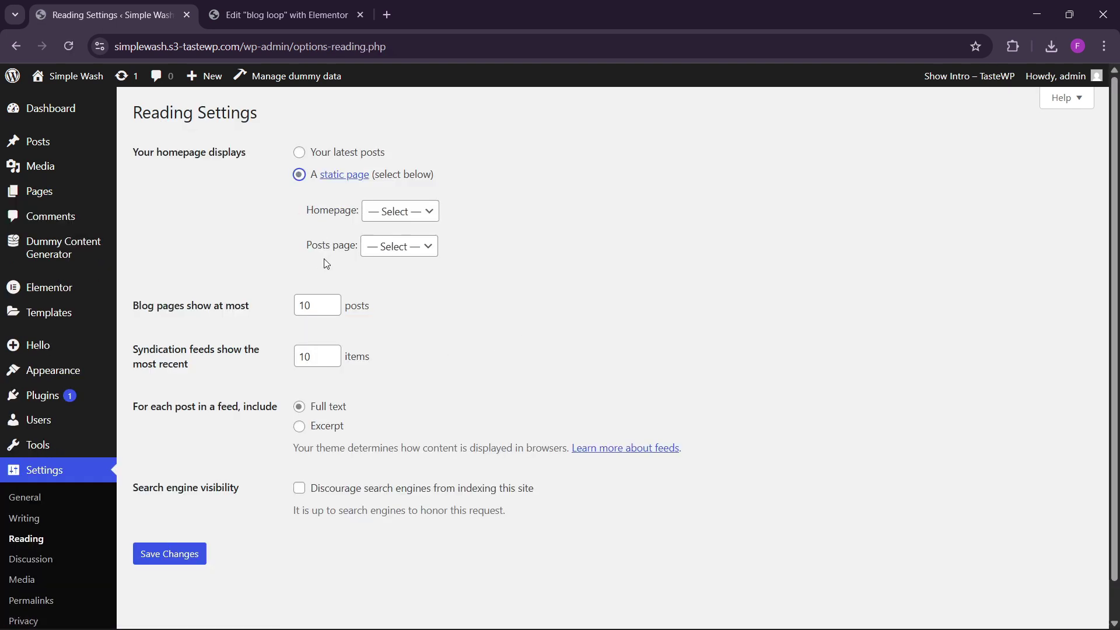
{"action": "left_click", "coordinate": [393, 246]}
{"action": "left_click", "coordinate": [386, 283]}
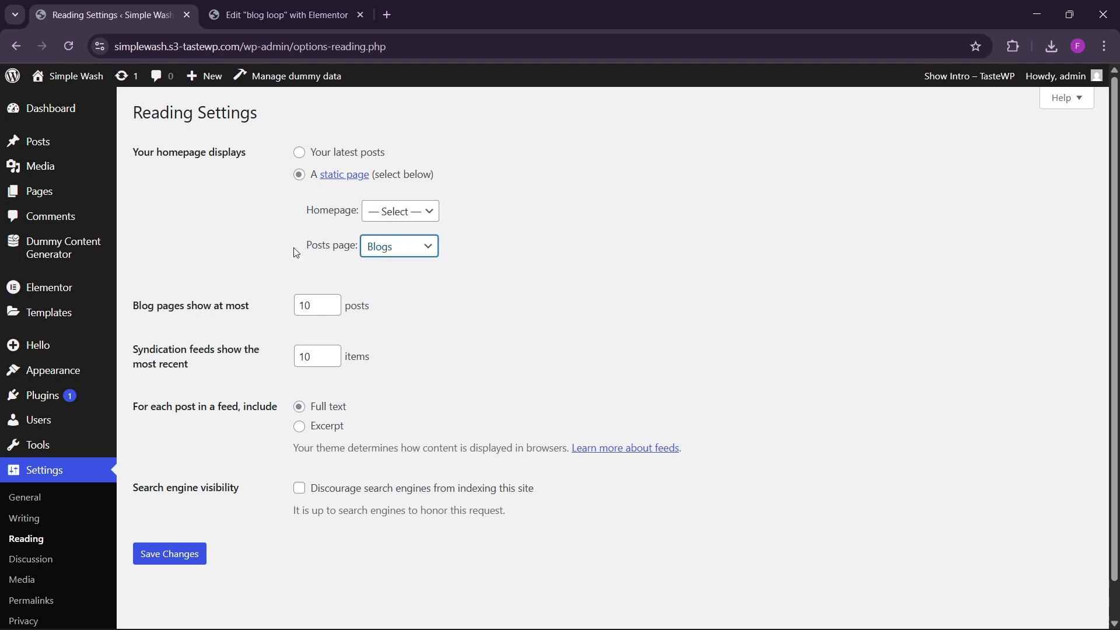
{"action": "left_click", "coordinate": [388, 254]}
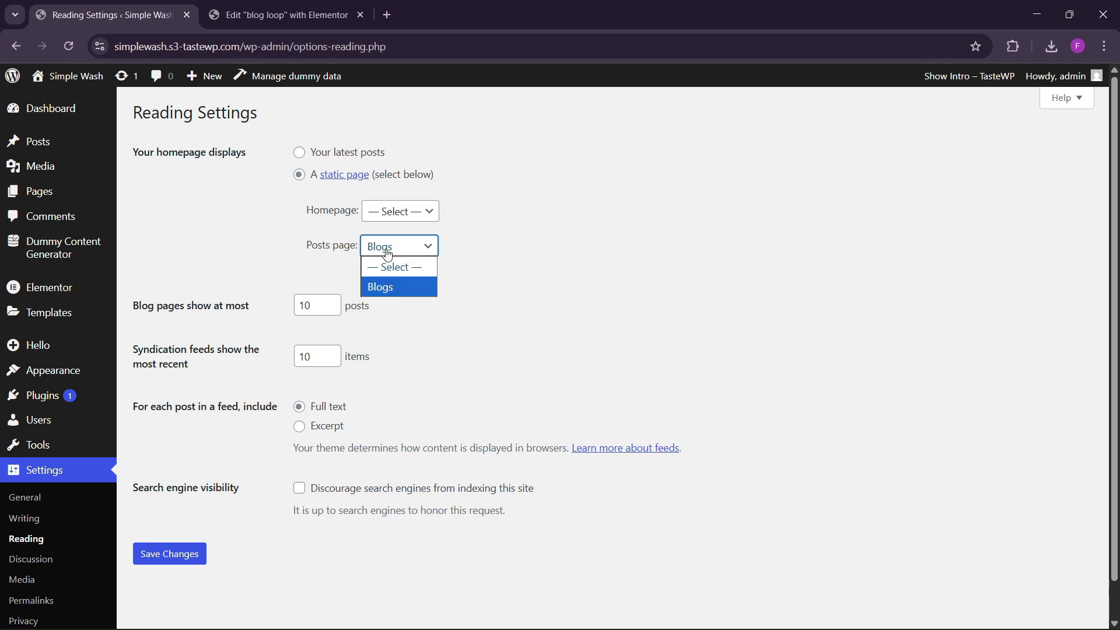
{"action": "left_click", "coordinate": [393, 288]}
{"action": "left_click", "coordinate": [170, 557]}
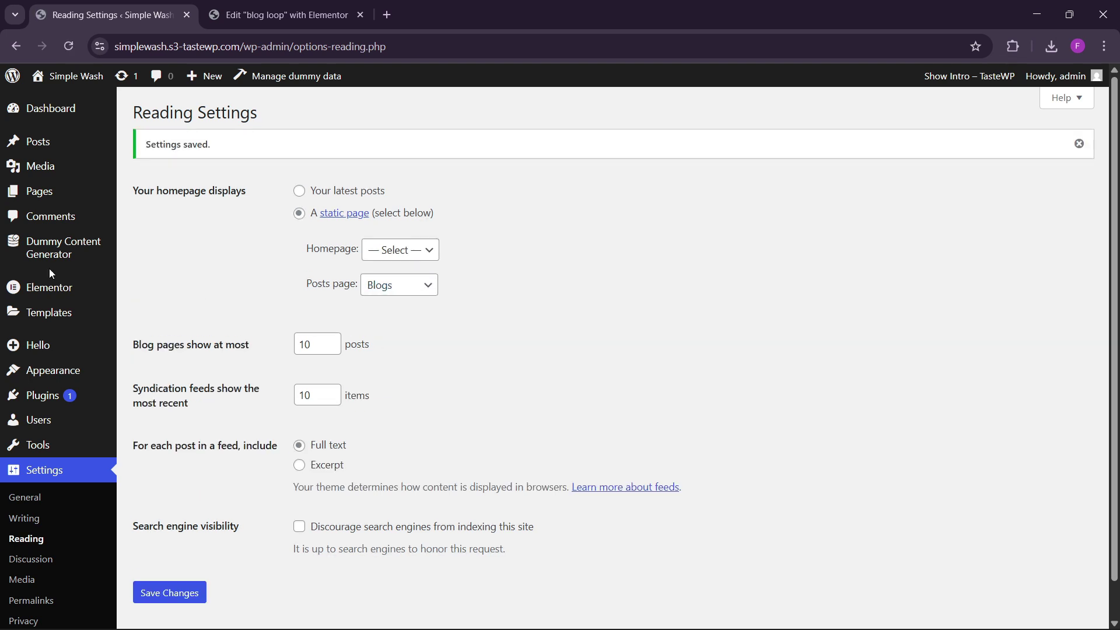
- Open Theme Builder in a new tab, add an Archive template, and dismiss the library to start blank
{"action": "mouse_move", "coordinate": [60, 378]}
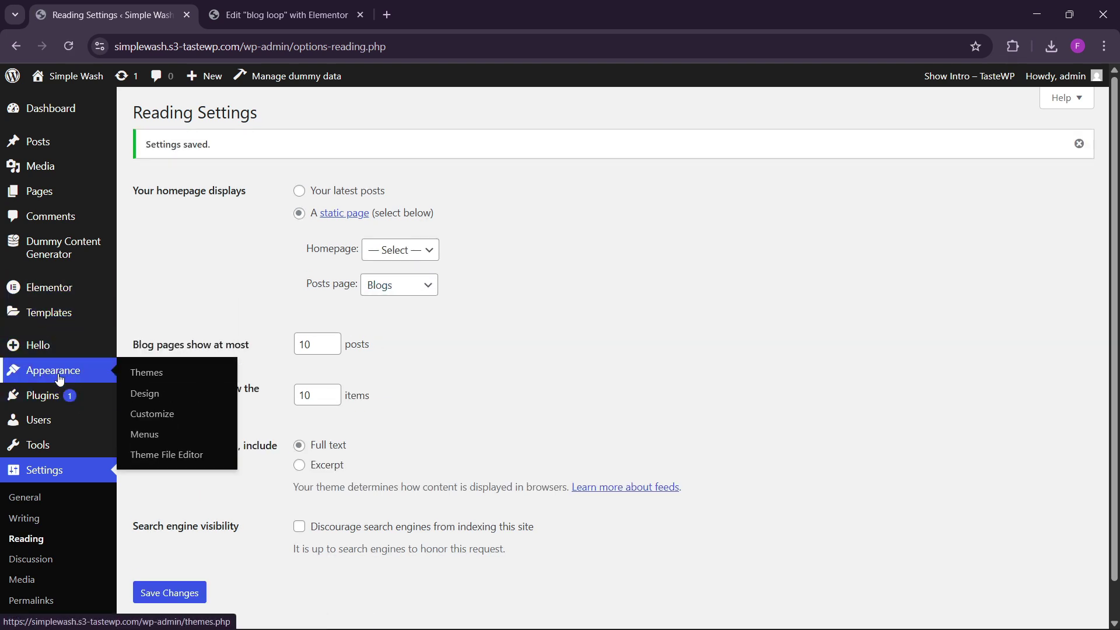
{"action": "mouse_move", "coordinate": [52, 313]}
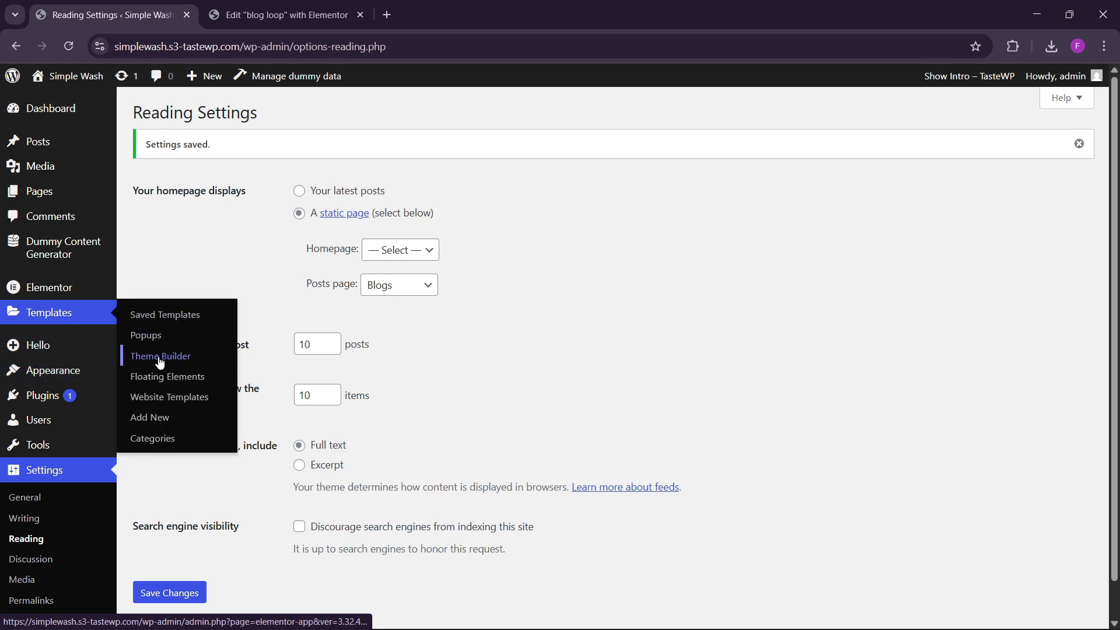
{"action": "right_click", "coordinate": [158, 356]}
{"action": "left_click", "coordinate": [233, 377]}
{"action": "left_click", "coordinate": [280, 15]}
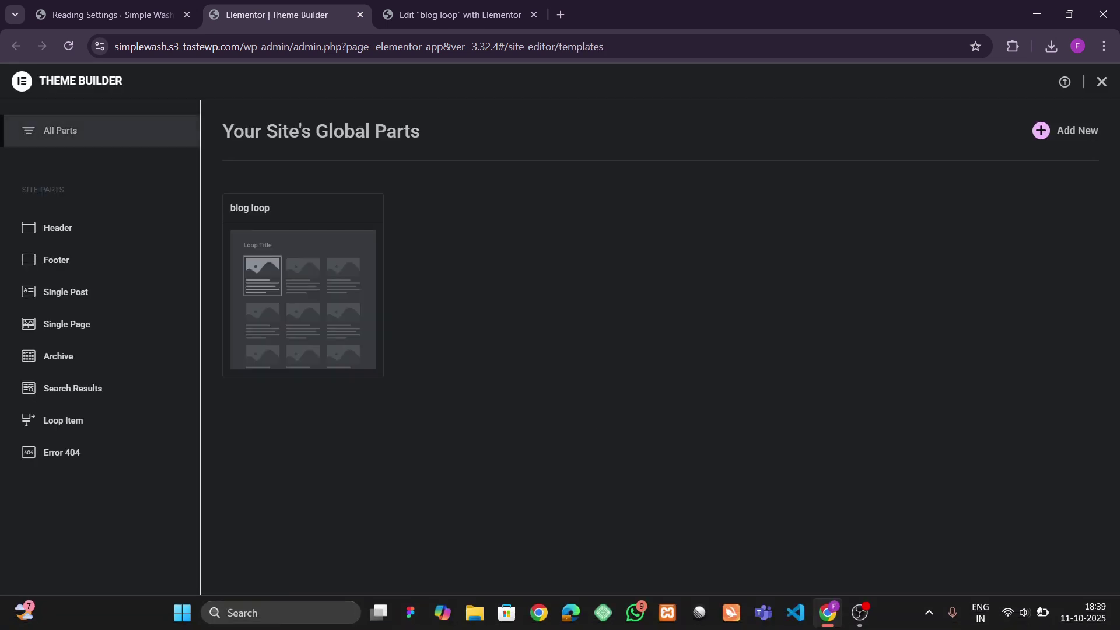
{"action": "left_click", "coordinate": [76, 359]}
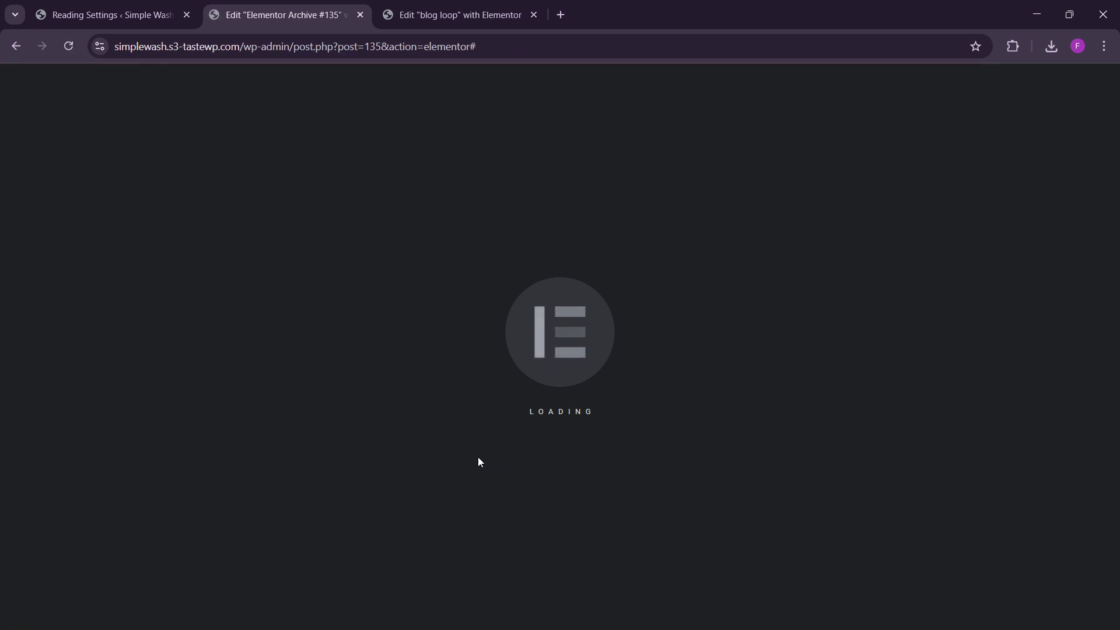
{"action": "left_click", "coordinate": [979, 106]}
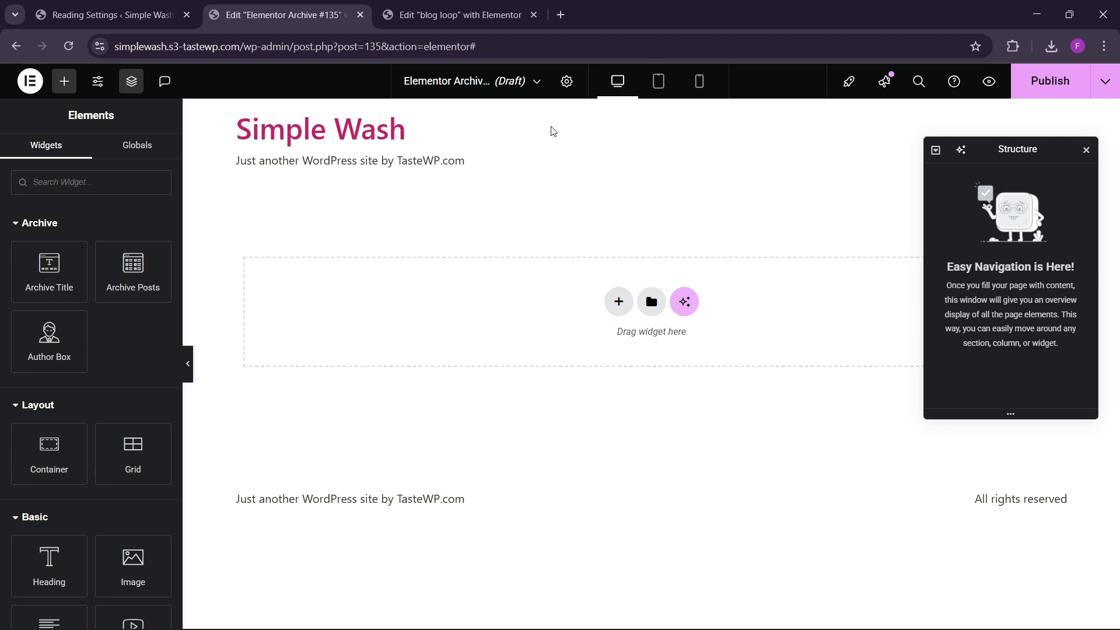
- Set the archive's Page Layout to Elementor Canvas and start adding a container on the canvas
{"action": "left_click", "coordinate": [571, 96]}
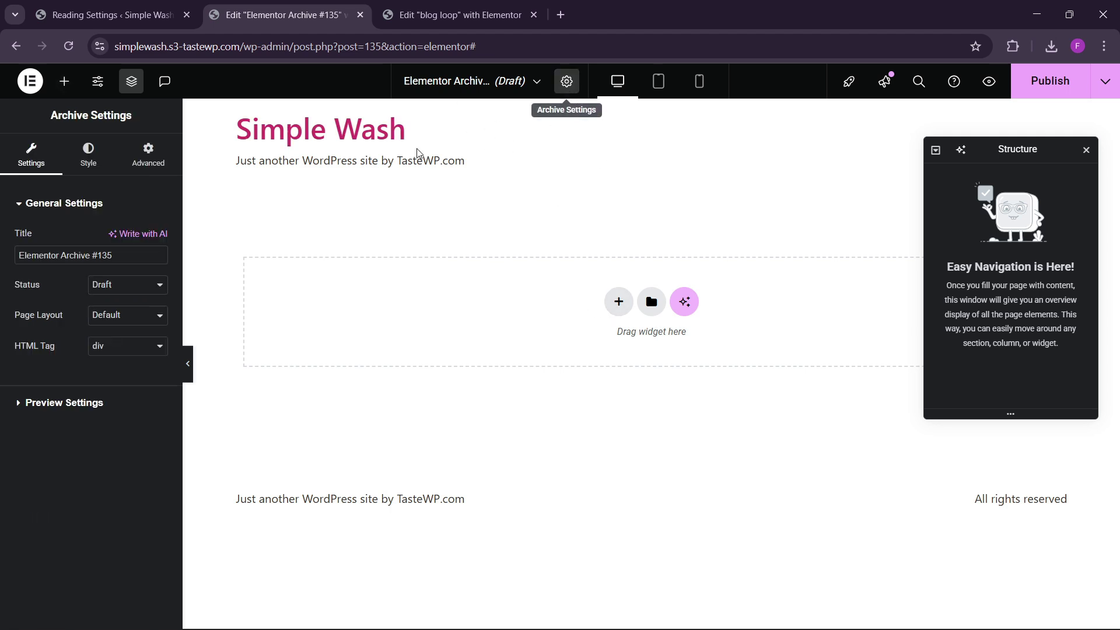
{"action": "left_click", "coordinate": [112, 349]}
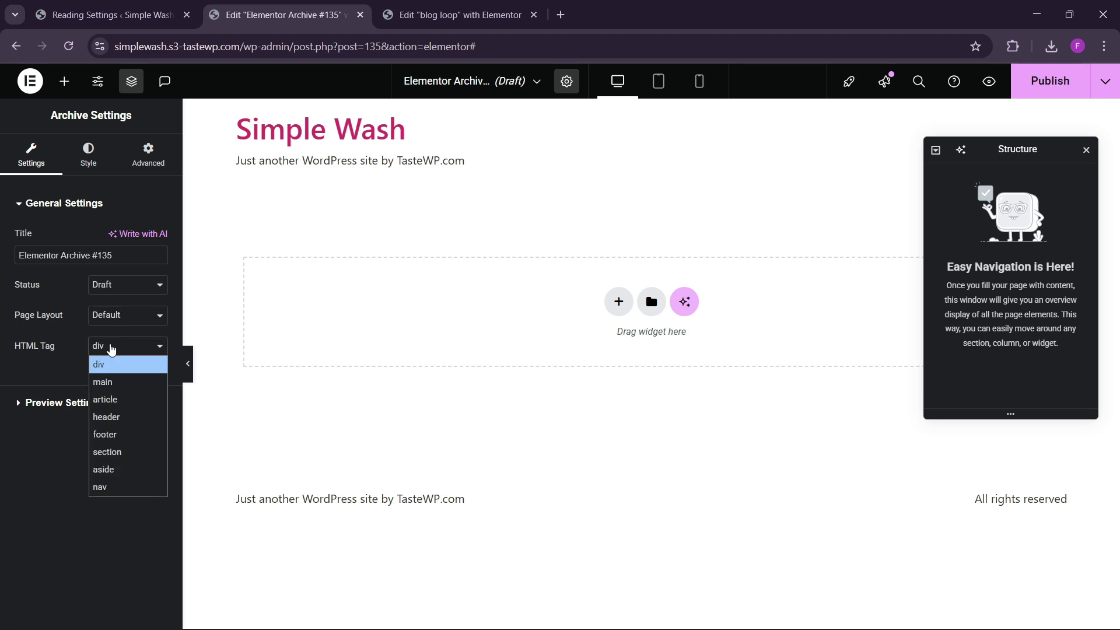
{"action": "left_click", "coordinate": [112, 350]}
{"action": "left_click", "coordinate": [108, 286]}
{"action": "left_click", "coordinate": [107, 285]}
{"action": "left_click", "coordinate": [108, 321]}
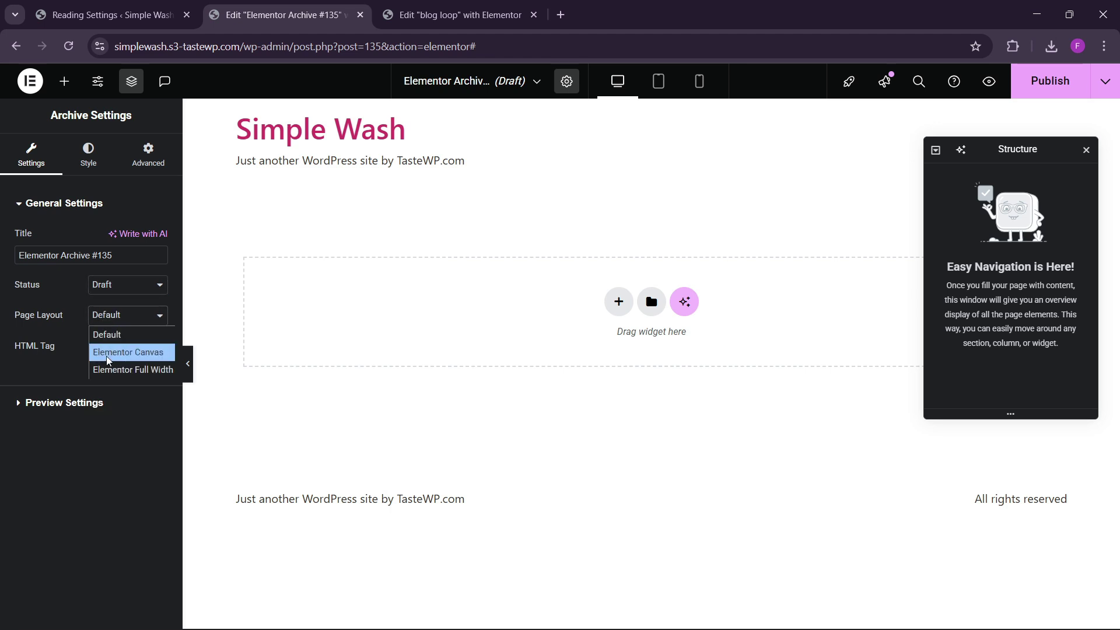
{"action": "left_click", "coordinate": [112, 353]}
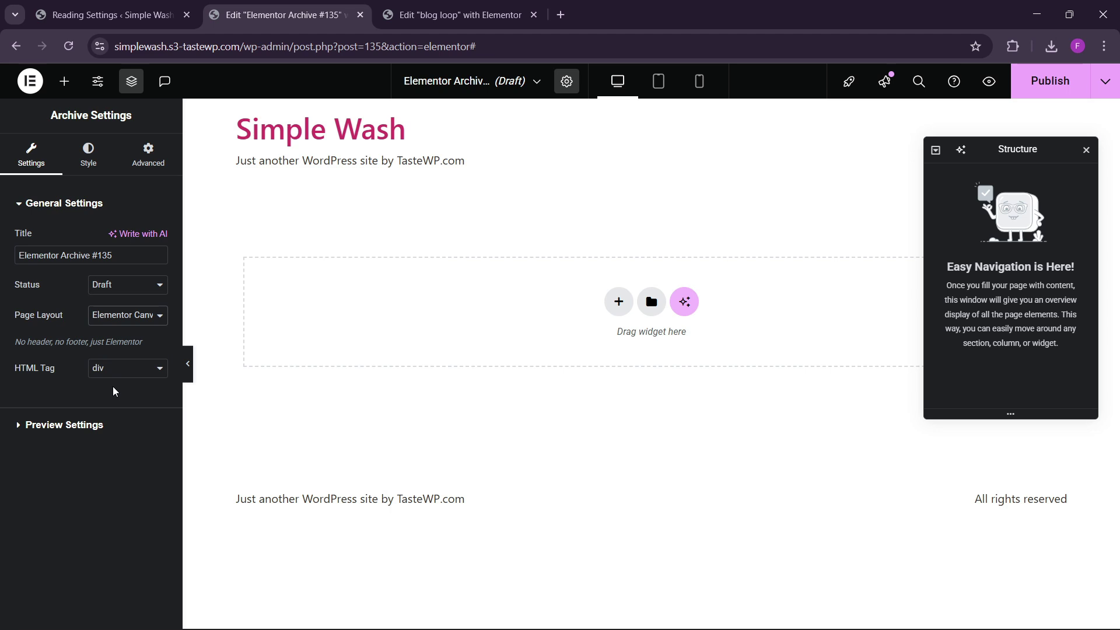
{"action": "left_click", "coordinate": [618, 301]}
- Add a single-column flexbox container and rename it 'box main'
{"action": "left_click", "coordinate": [601, 344]}
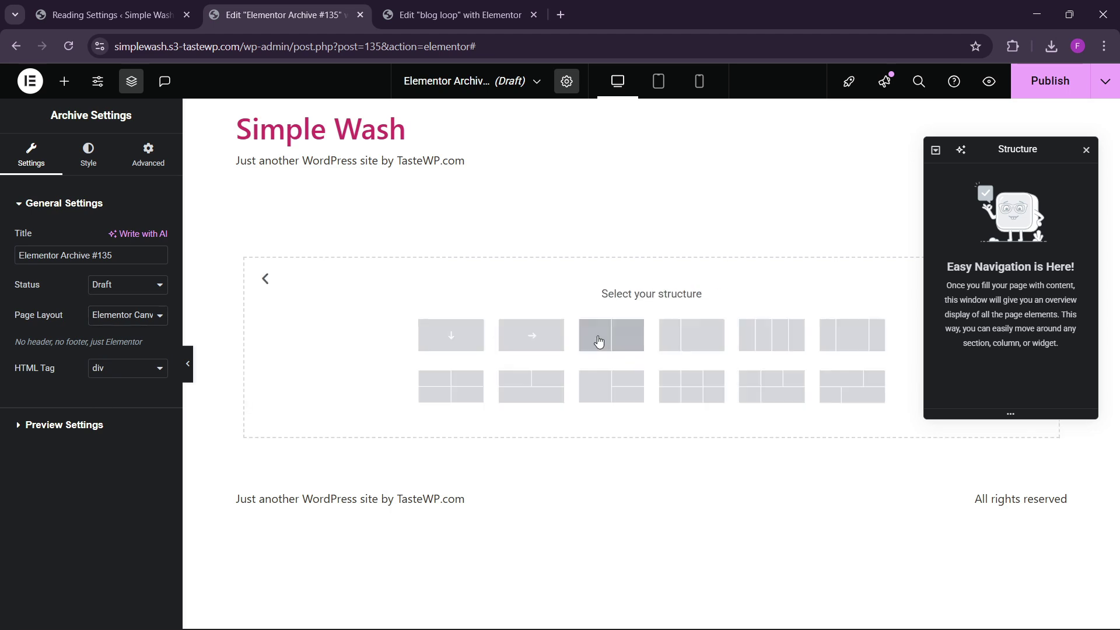
{"action": "left_click", "coordinate": [451, 335]}
{"action": "double_click", "coordinate": [978, 175]}
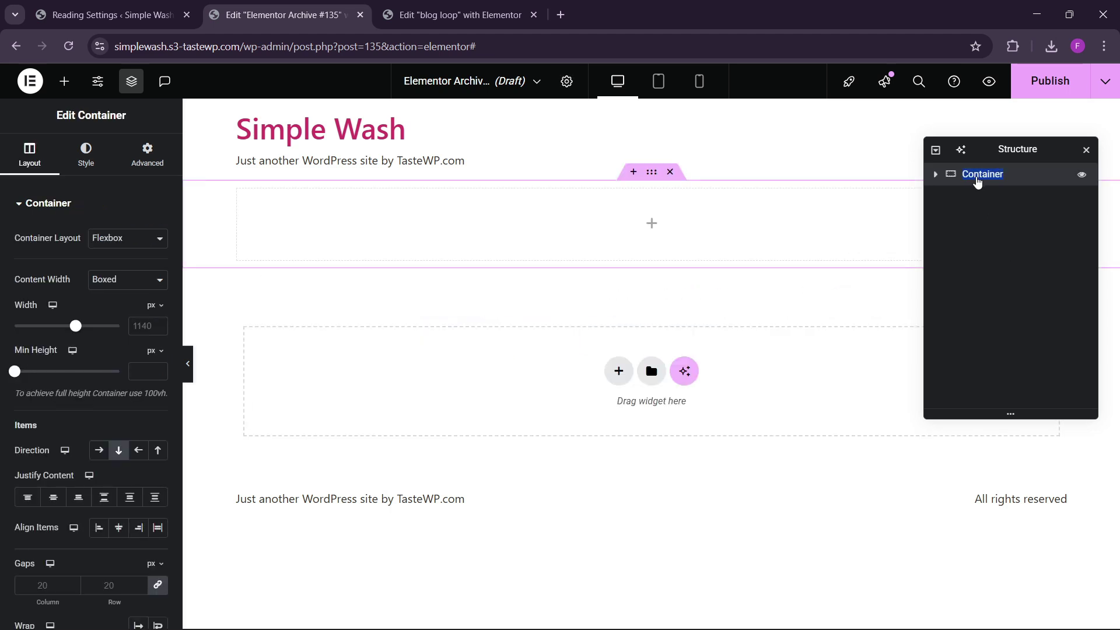
{"action": "type", "text": "box main"}
- Set the container width to 1300 and centre its content on both axes
{"action": "left_click", "coordinate": [145, 326]}
{"action": "type", "text": "500"}
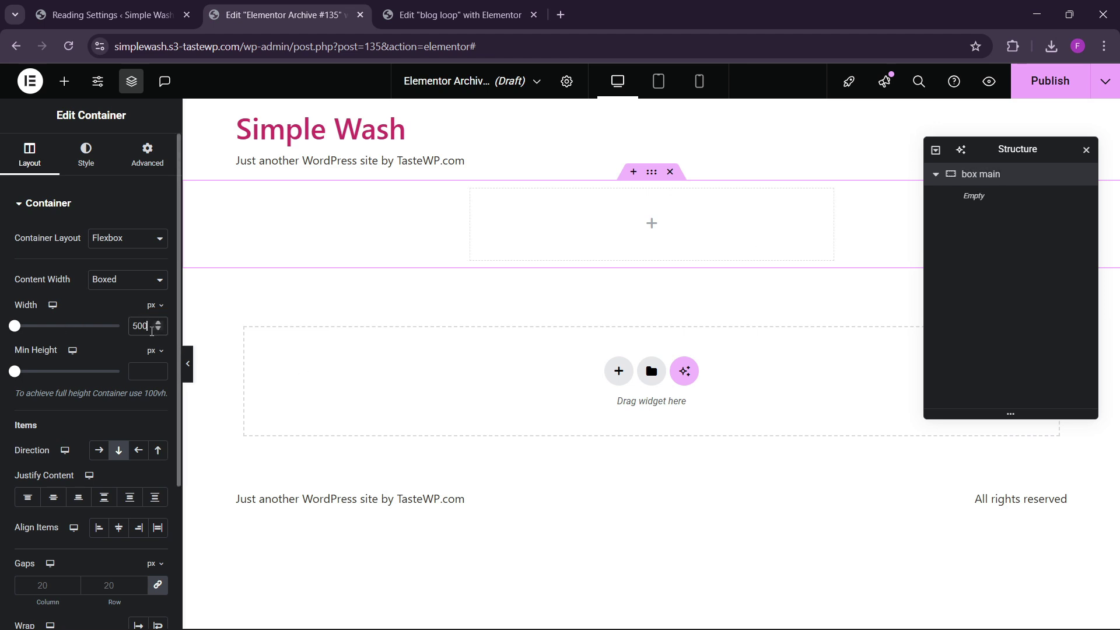
{"action": "key", "text": "BackSpace"}
{"action": "key", "text": "BackSpace"}
{"action": "key", "text": "BackSpace"}
{"action": "type", "text": "1300"}
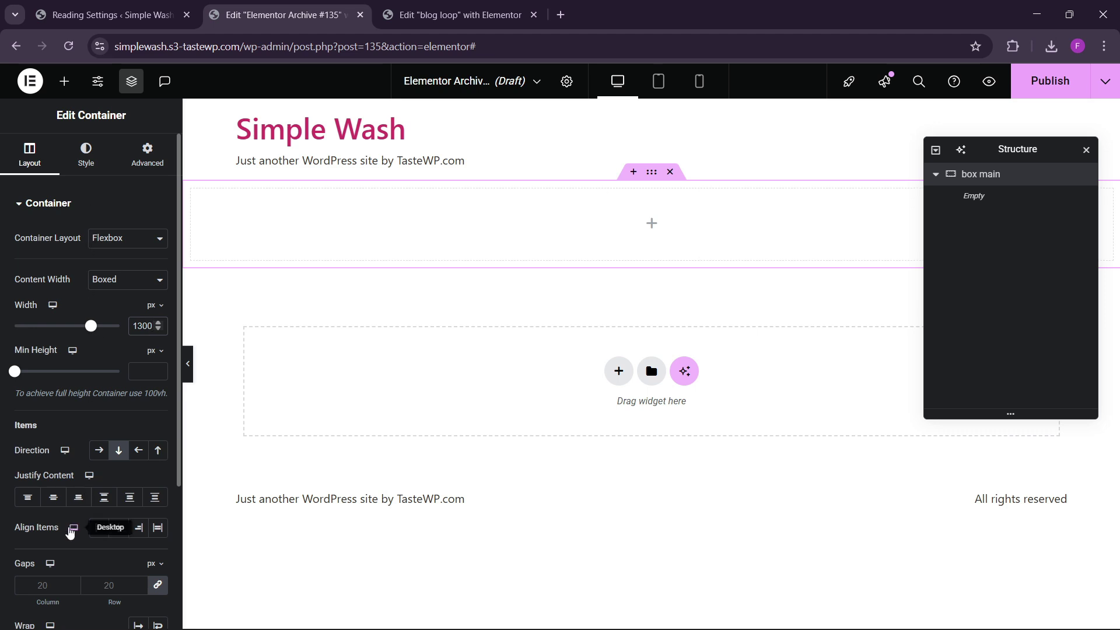
{"action": "left_click", "coordinate": [53, 497]}
{"action": "left_click", "coordinate": [118, 528]}
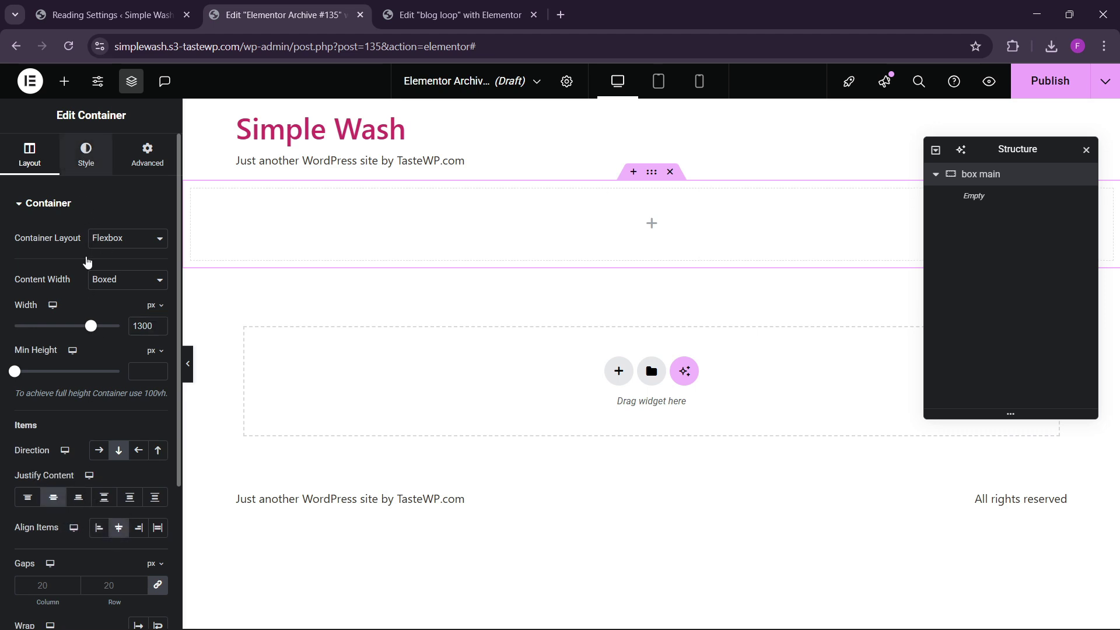
- Give the container a solid black background and drop a Heading widget into it
{"action": "left_click", "coordinate": [86, 154]}
{"action": "left_click", "coordinate": [99, 269]}
{"action": "left_click", "coordinate": [158, 300]}
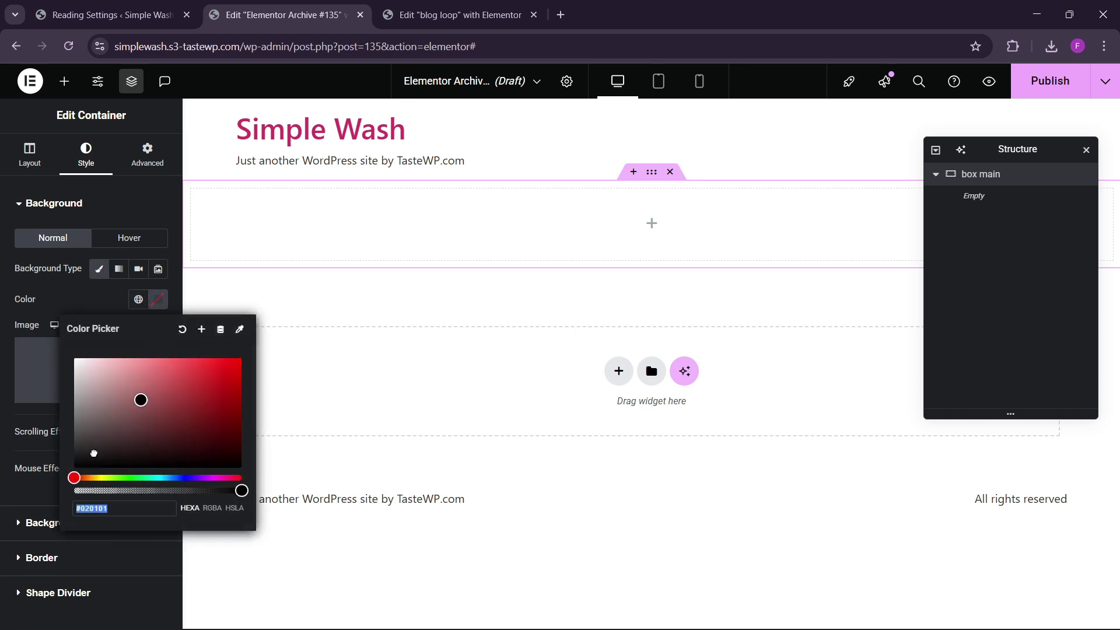
{"action": "left_click", "coordinate": [93, 453]}
{"action": "left_click", "coordinate": [64, 81]}
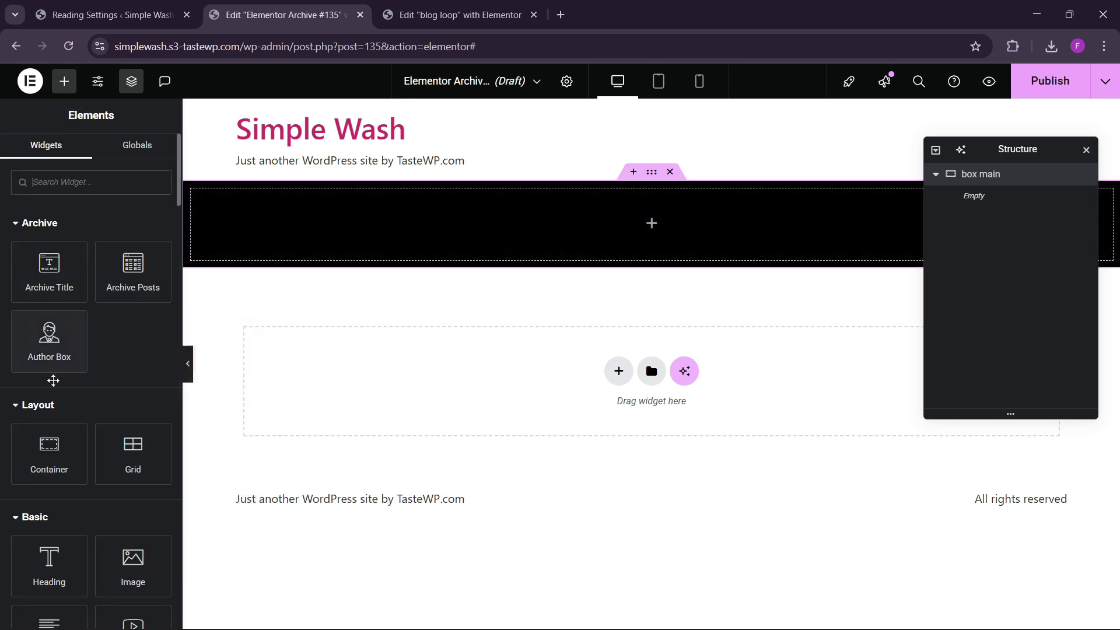
{"action": "left_click_drag", "start_coordinate": [49, 563], "coordinate": [474, 233]}
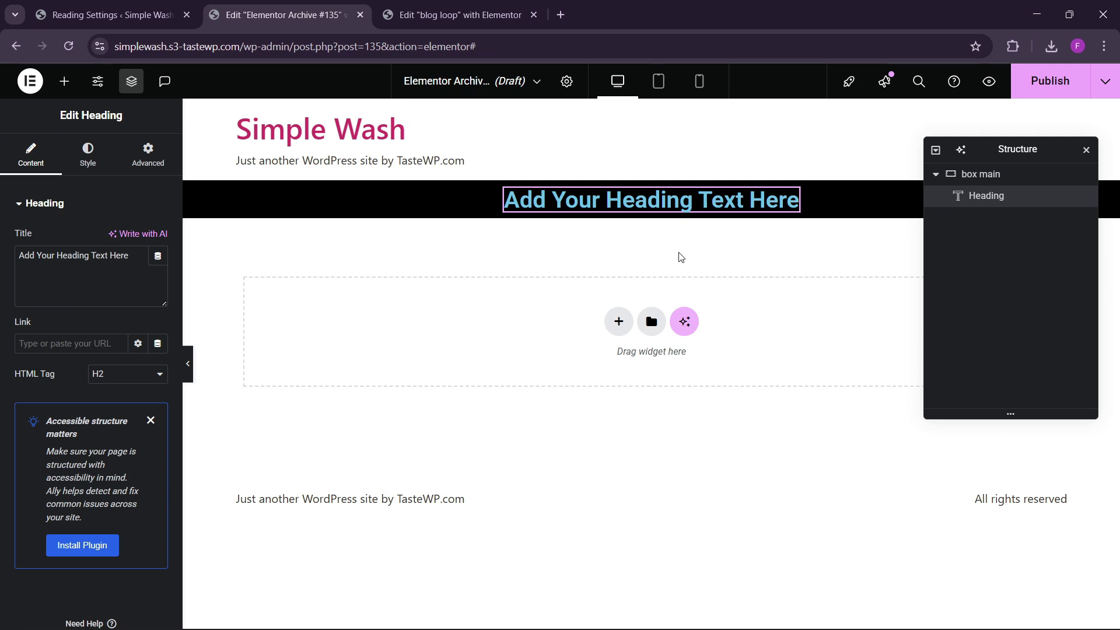
- Set the box main container's minimum height to 300
{"action": "left_click", "coordinate": [969, 175]}
{"action": "left_click", "coordinate": [31, 155]}
{"action": "scroll", "coordinate": [78, 405], "scroll_direction": "down", "scroll_amount": 3}
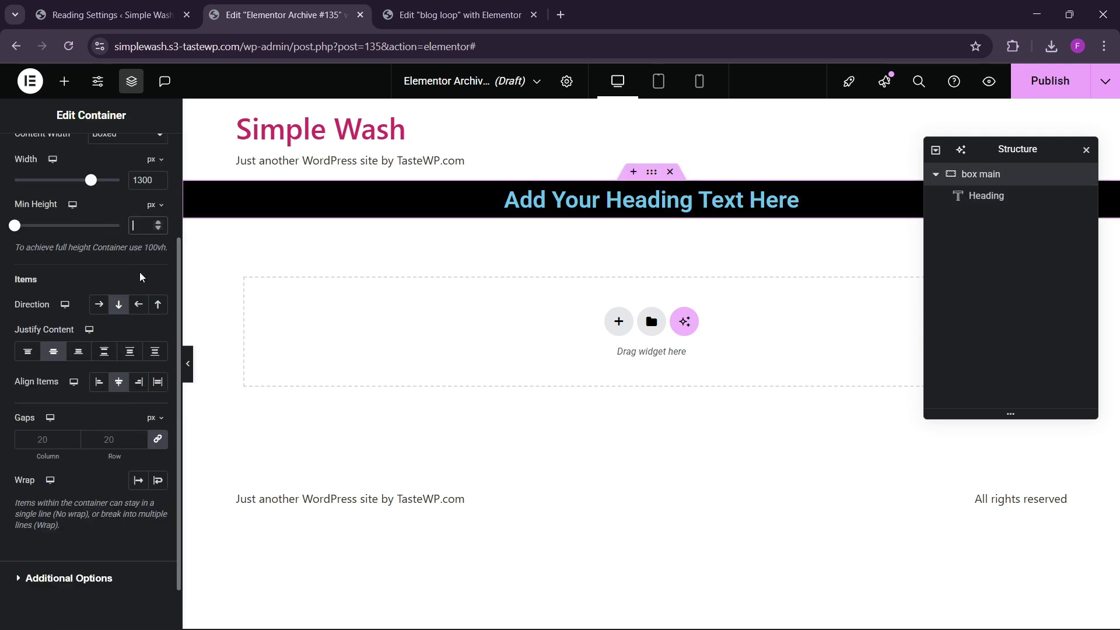
{"action": "type", "text": "300"}
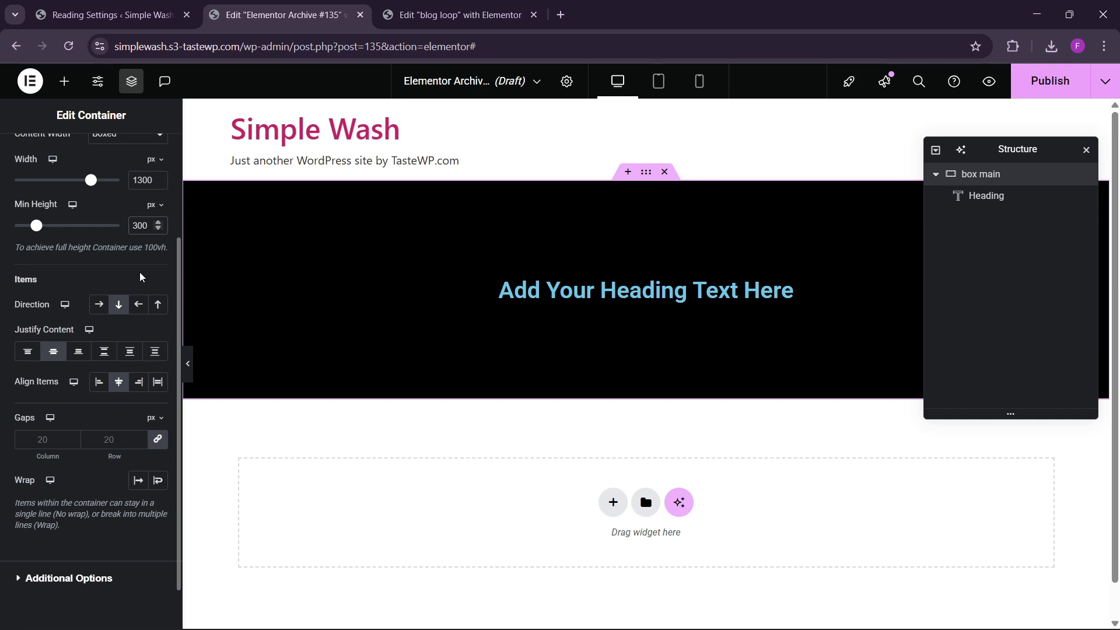
- Change the heading text to 'CUSTOM BLOG PAGE USING ELEMENTOR PRO'
{"action": "left_click", "coordinate": [525, 294]}
{"action": "left_click", "coordinate": [92, 274]}
{"action": "key", "text": "ctrl+a"}
{"action": "key", "text": "BackSpace"}
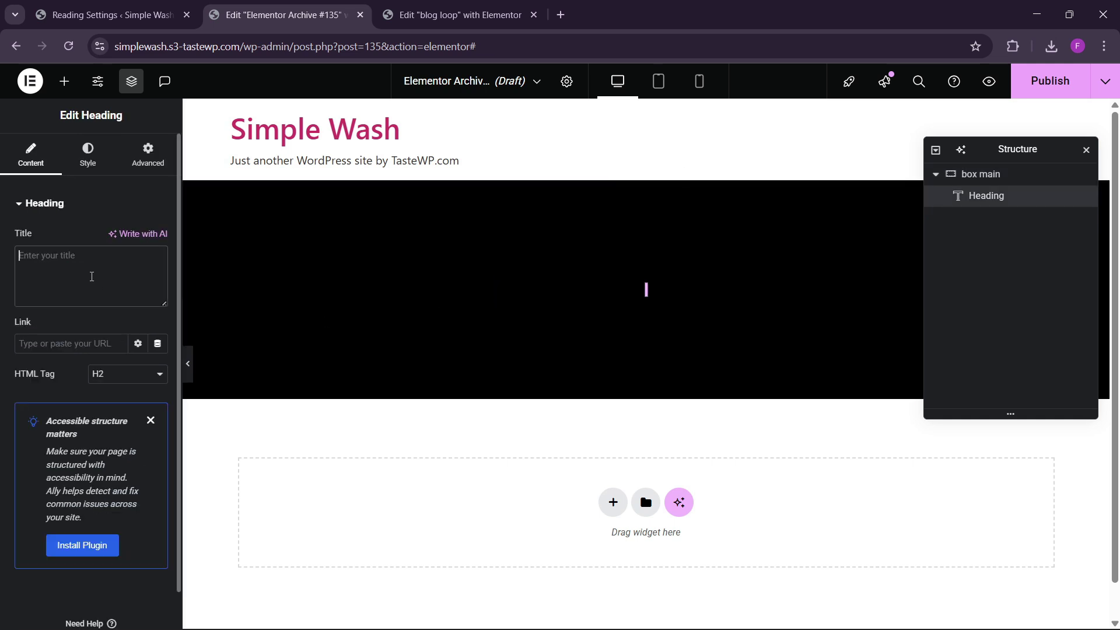
{"action": "type", "text": "CUSTOM BLOG PGE USI"}
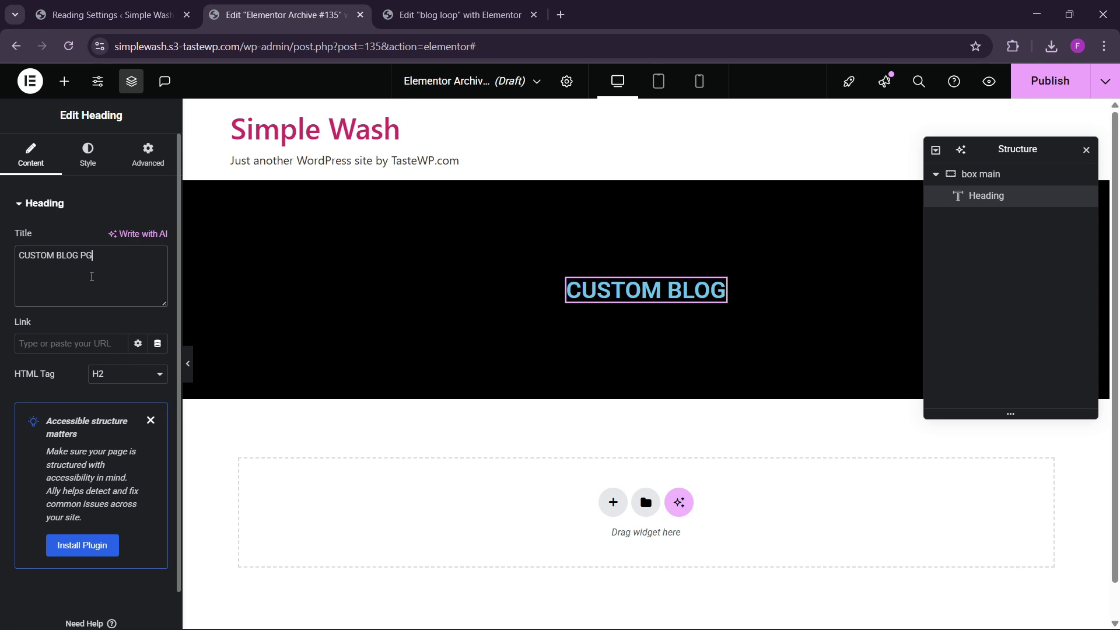
{"action": "key", "text": "BackSpace"}
{"action": "key", "text": "BackSpace"}
{"action": "key", "text": "BackSpace"}
{"action": "key", "text": "BackSpace"}
{"action": "key", "text": "BackSpace"}
{"action": "key", "text": "BackSpace"}
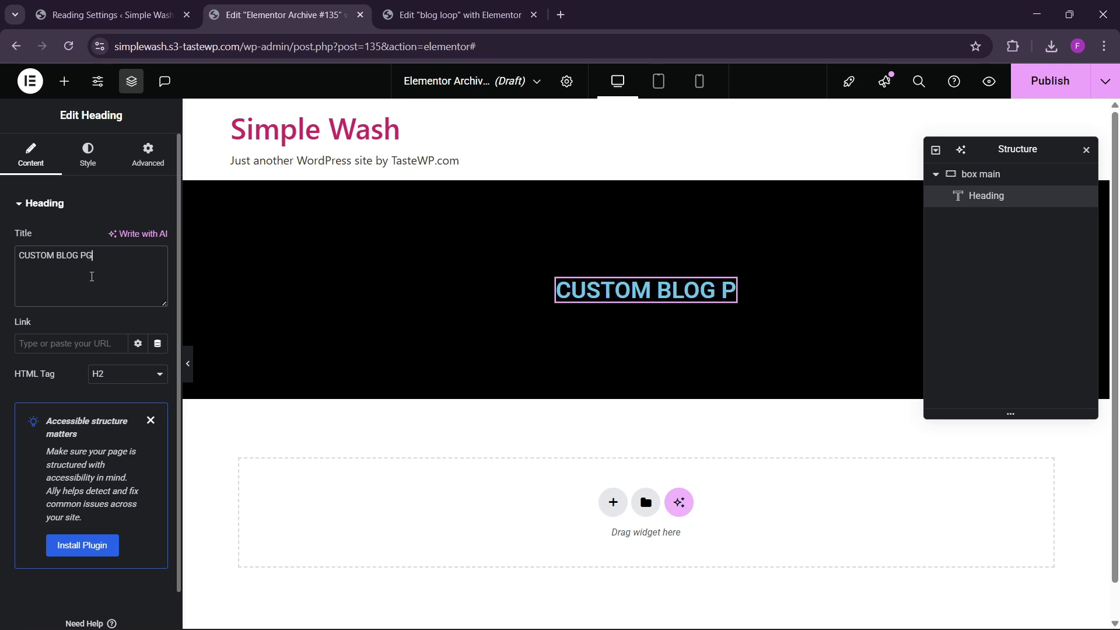
{"action": "type", "text": "GGE"}
{"action": "key", "text": "BackSpace"}
{"action": "key", "text": "BackSpace"}
{"action": "key", "text": "BackSpace"}
{"action": "type", "text": "AGE"}
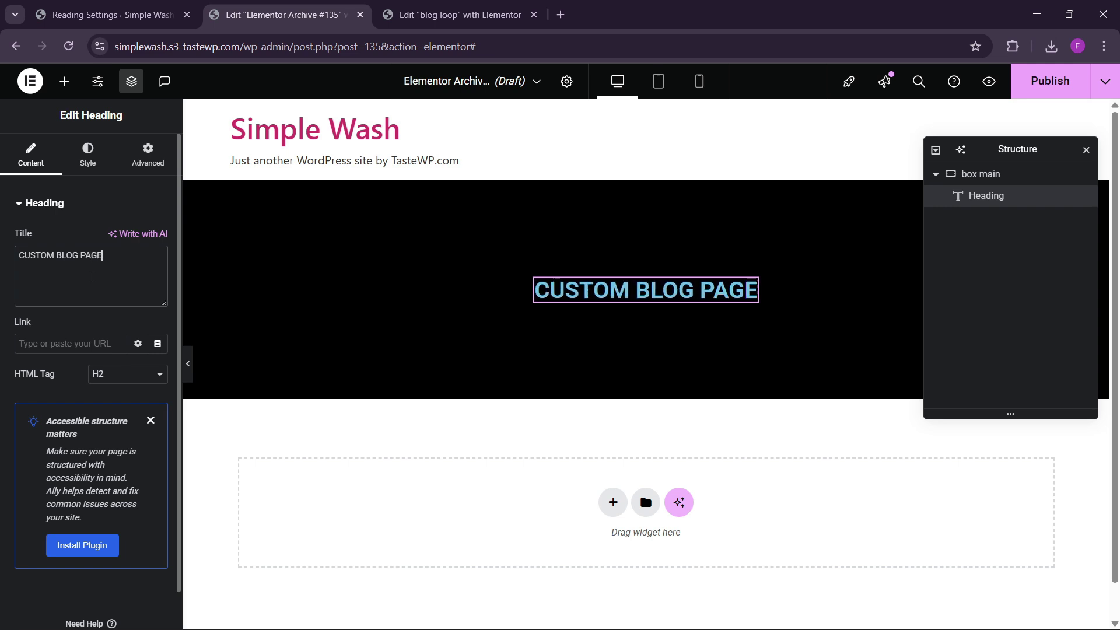
{"action": "type", "text": " USING ELEMENTOR"}
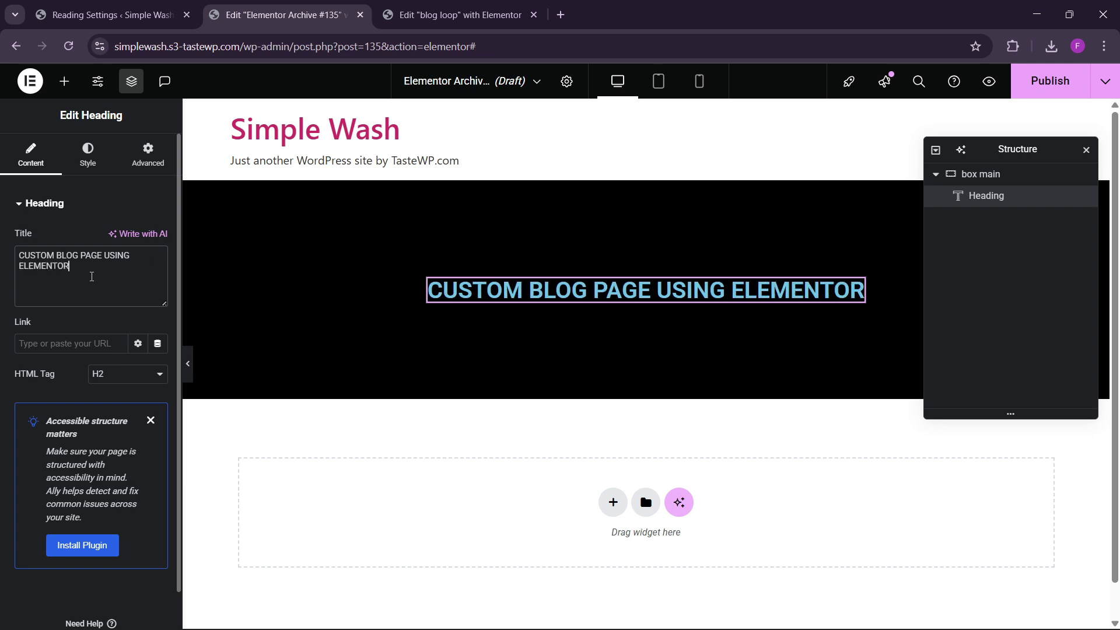
{"action": "type", "text": " PRO"}
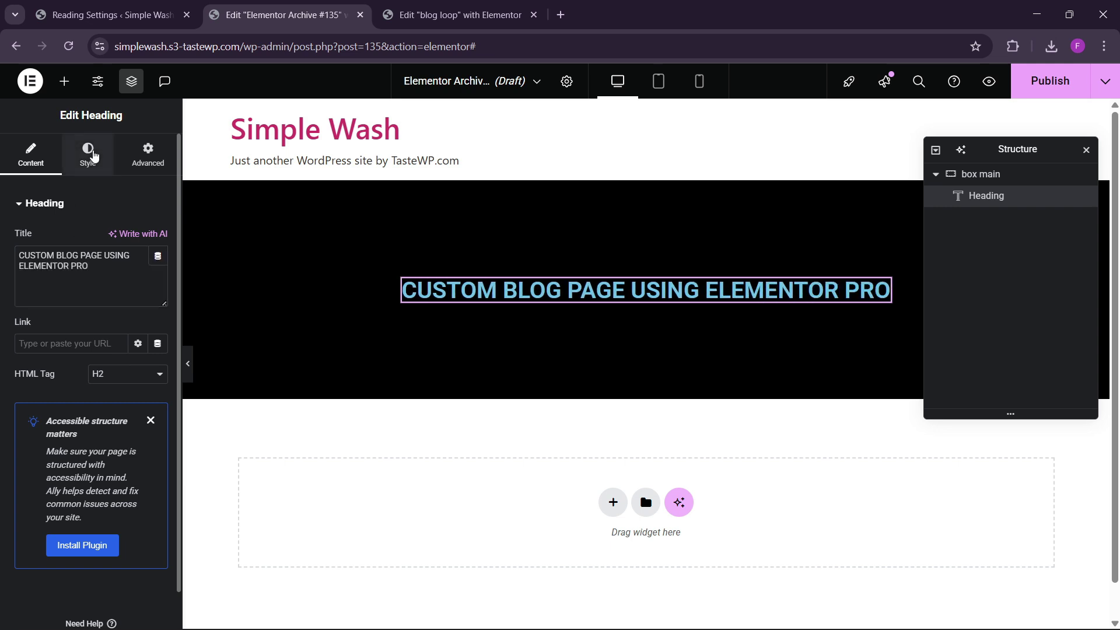
- Style the heading with white text and a 40 px font size
{"action": "left_click", "coordinate": [88, 154]}
{"action": "left_click", "coordinate": [158, 444]}
{"action": "left_click", "coordinate": [75, 256]}
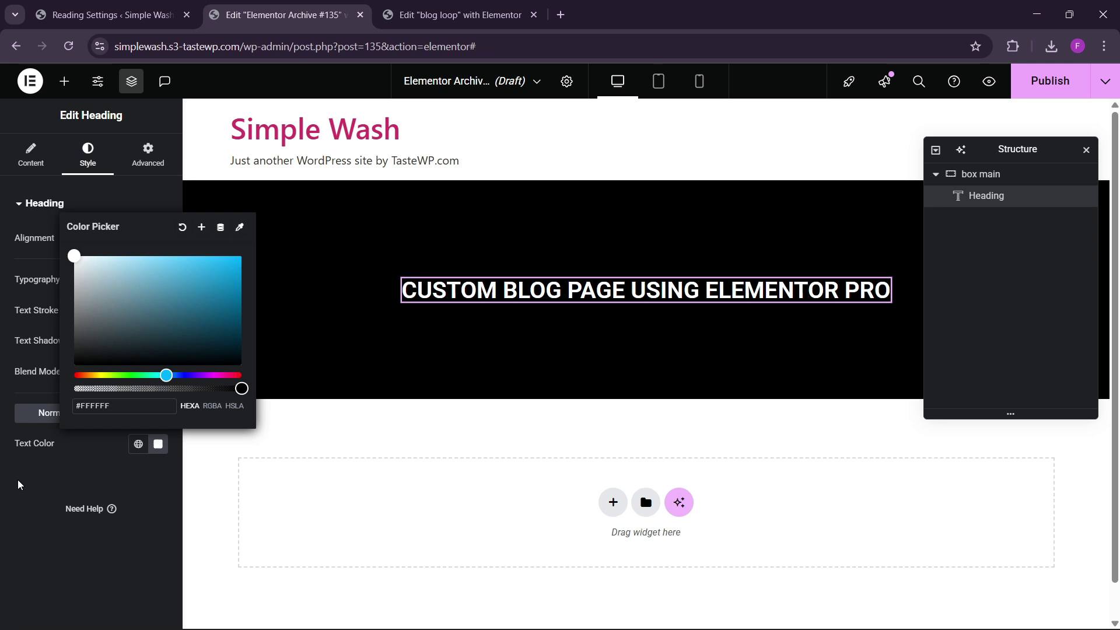
{"action": "left_click", "coordinate": [21, 484]}
{"action": "left_click", "coordinate": [157, 280]}
{"action": "left_click", "coordinate": [150, 396]}
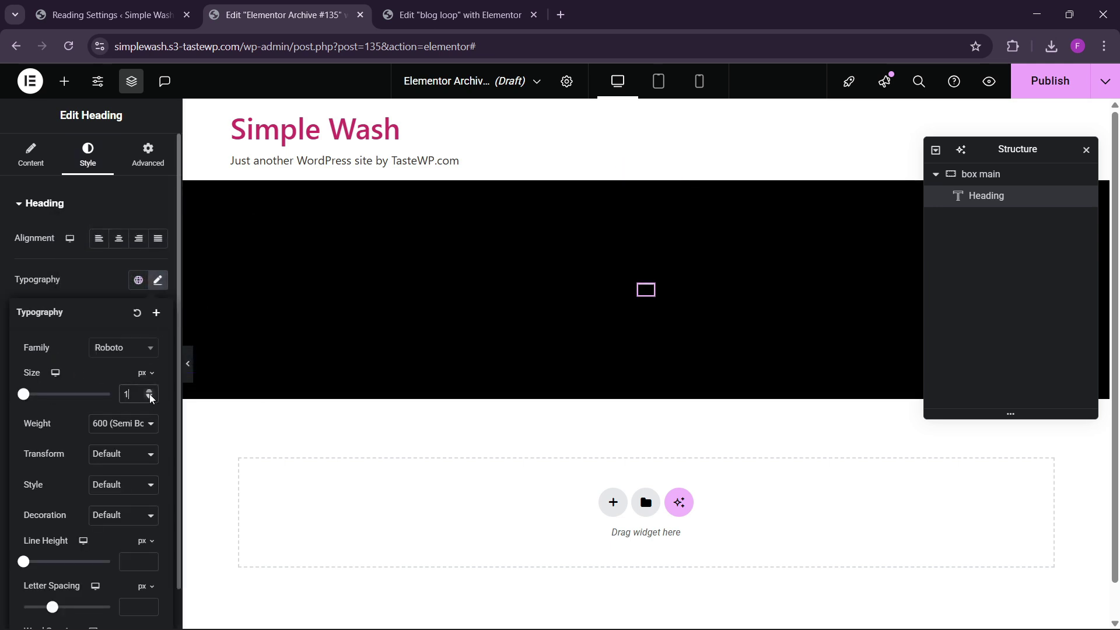
{"action": "left_click_drag", "start_coordinate": [150, 397], "coordinate": [150, 396]}
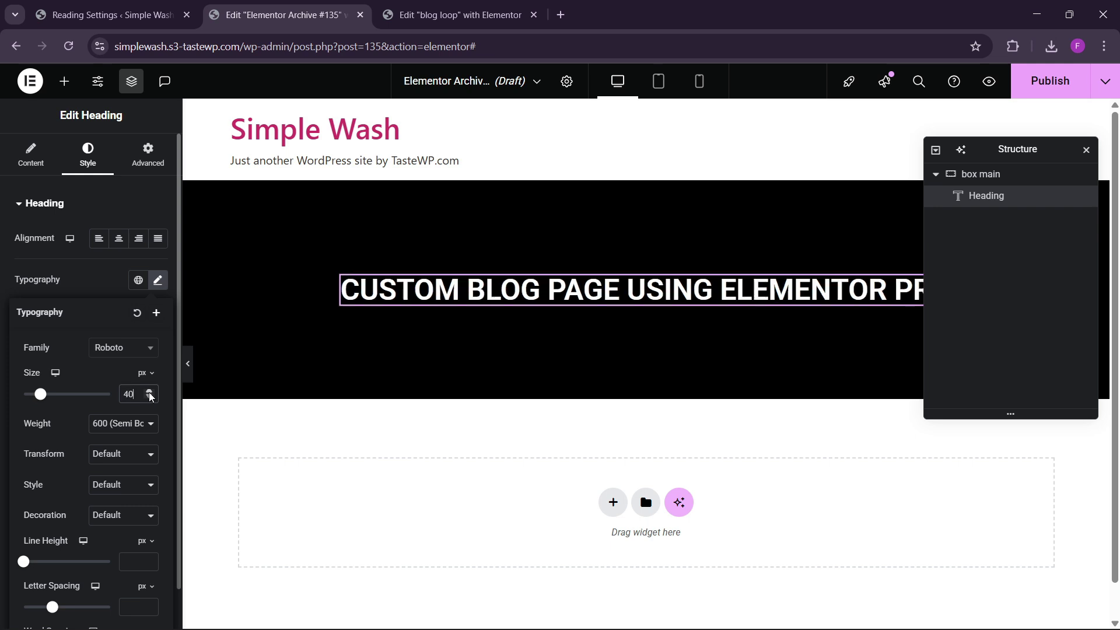
- Add a single-column flexbox container below the banner and name it 'grids'
{"action": "left_click", "coordinate": [64, 81]}
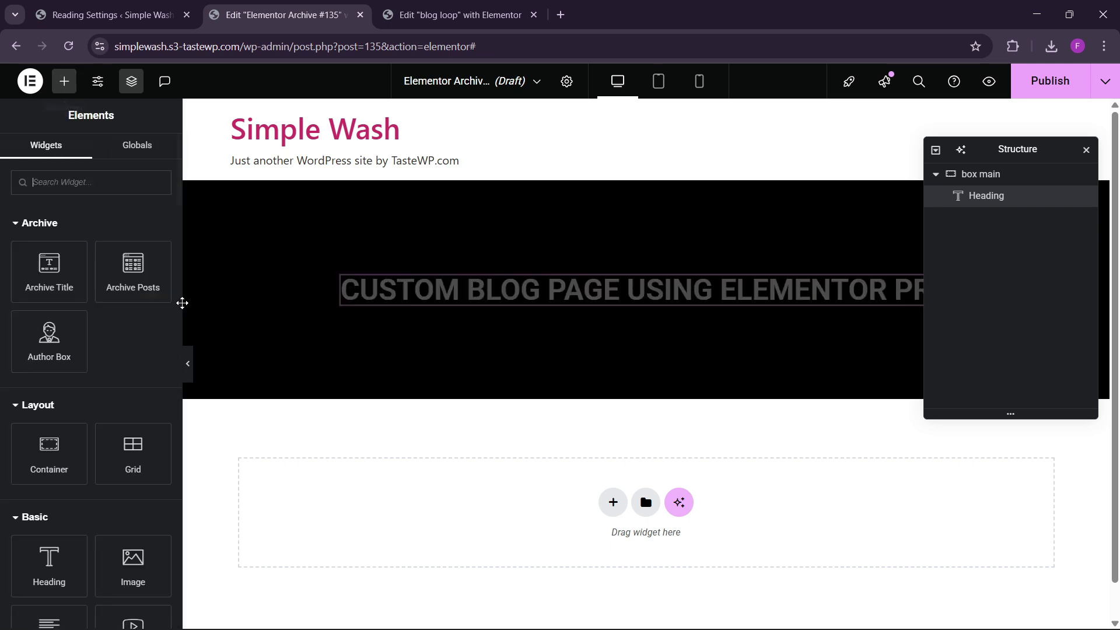
{"action": "left_click", "coordinate": [611, 504]}
{"action": "left_click", "coordinate": [599, 545]}
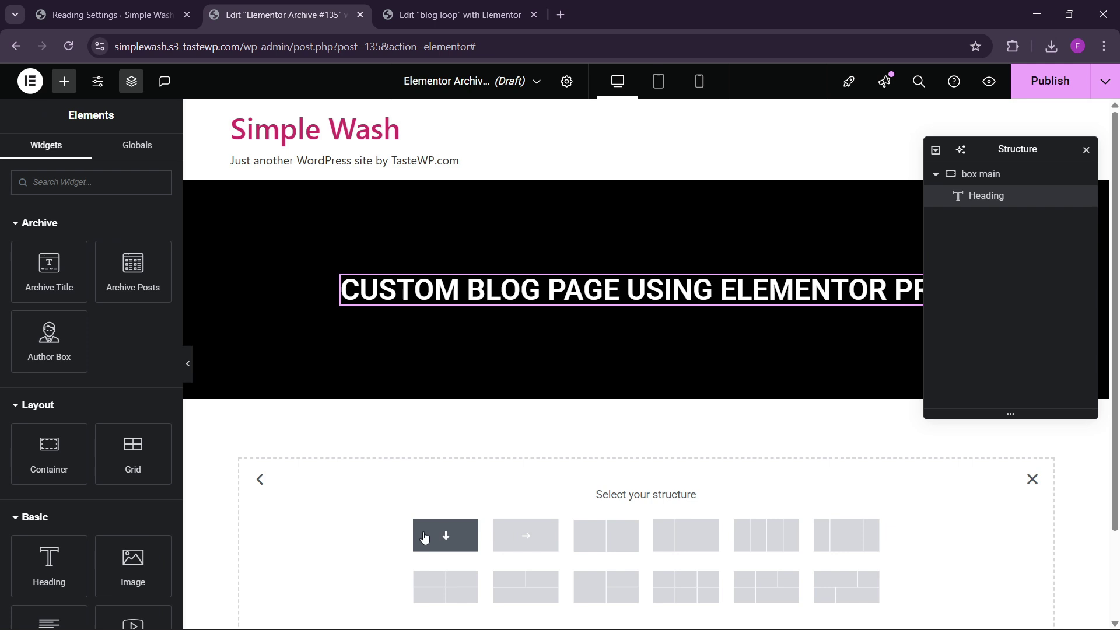
{"action": "left_click", "coordinate": [422, 535]}
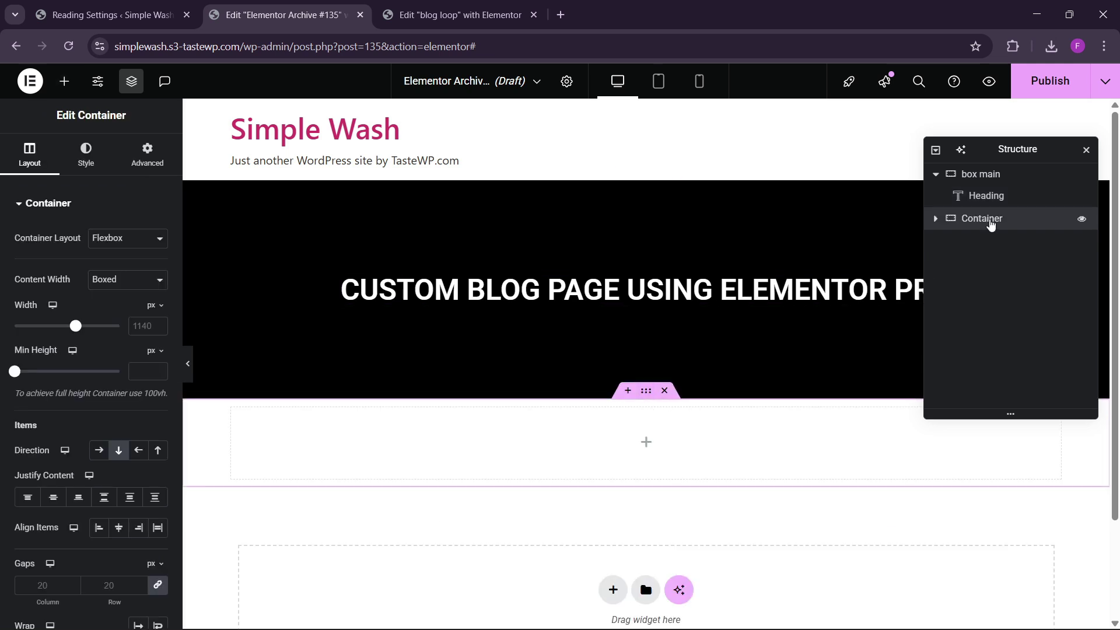
{"action": "type", "text": "hr"}
{"action": "type", "text": "ids"}
{"action": "key", "text": "Return"}
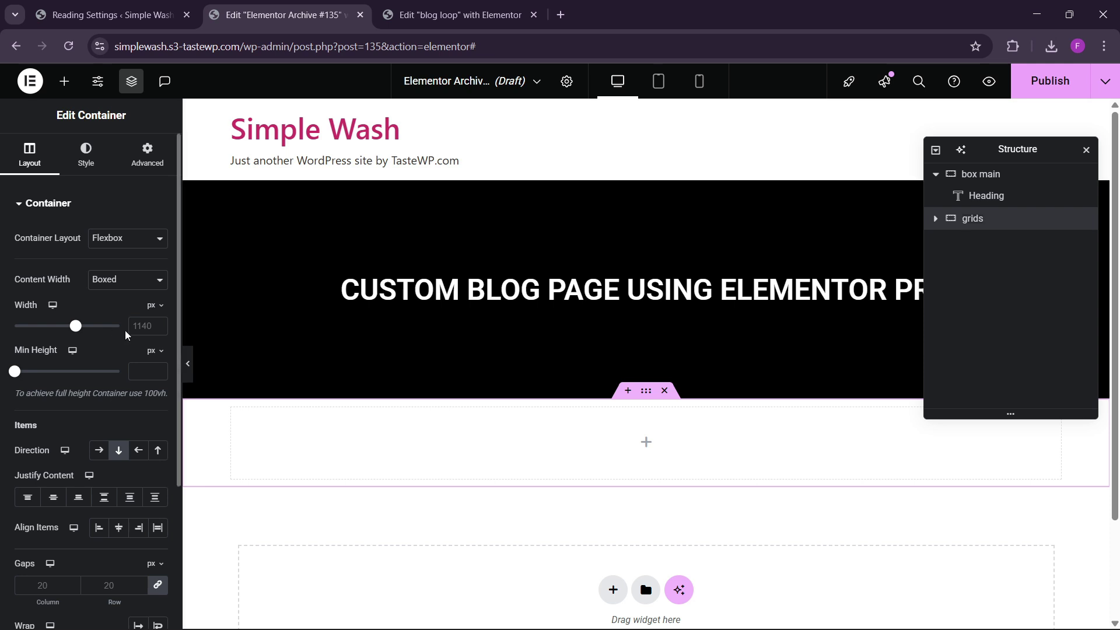
- Set the grids container width to 1300 with 80 px top and bottom padding
{"action": "type", "text": "1300"}
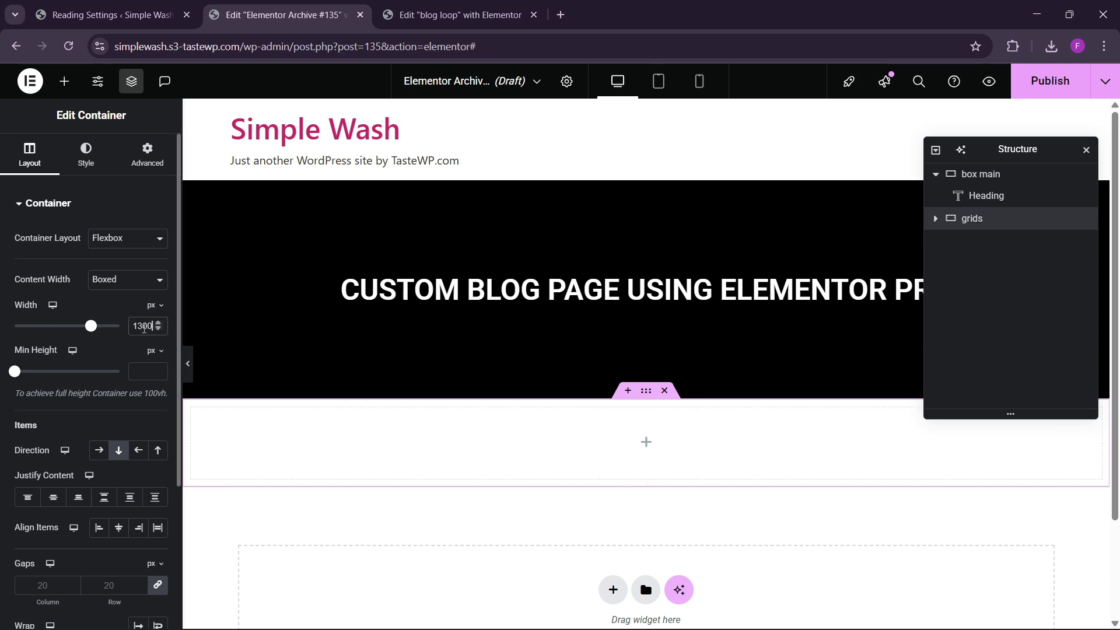
{"action": "left_click", "coordinate": [147, 155]}
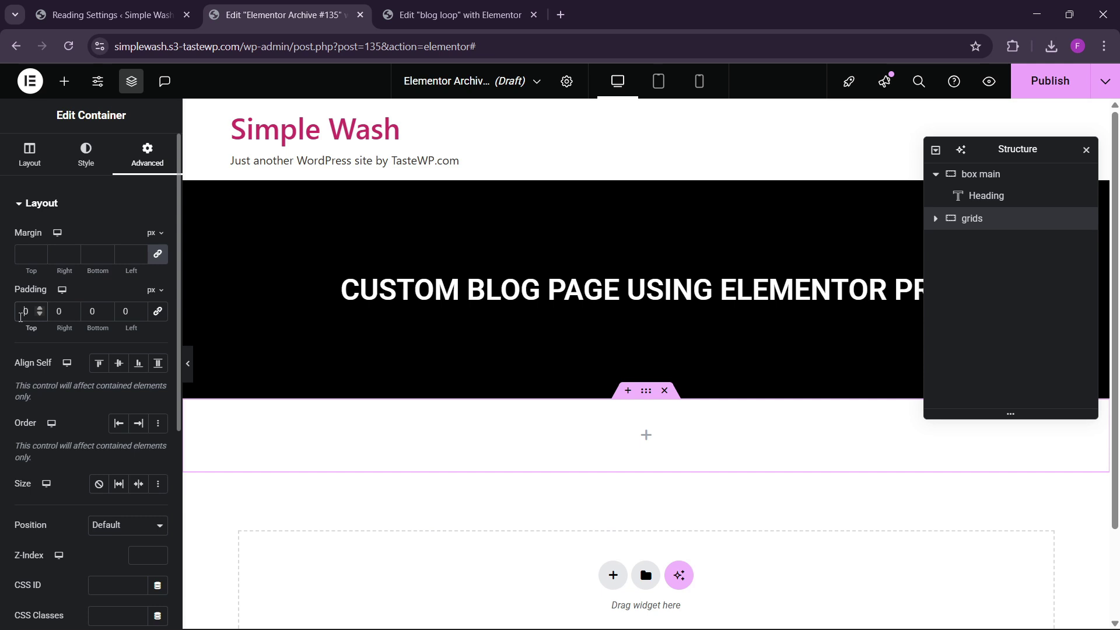
{"action": "left_click", "coordinate": [21, 318]}
{"action": "type", "text": "8"}
{"action": "key", "text": "Tab"}
{"action": "key", "text": "Tab"}
{"action": "type", "text": "80"}
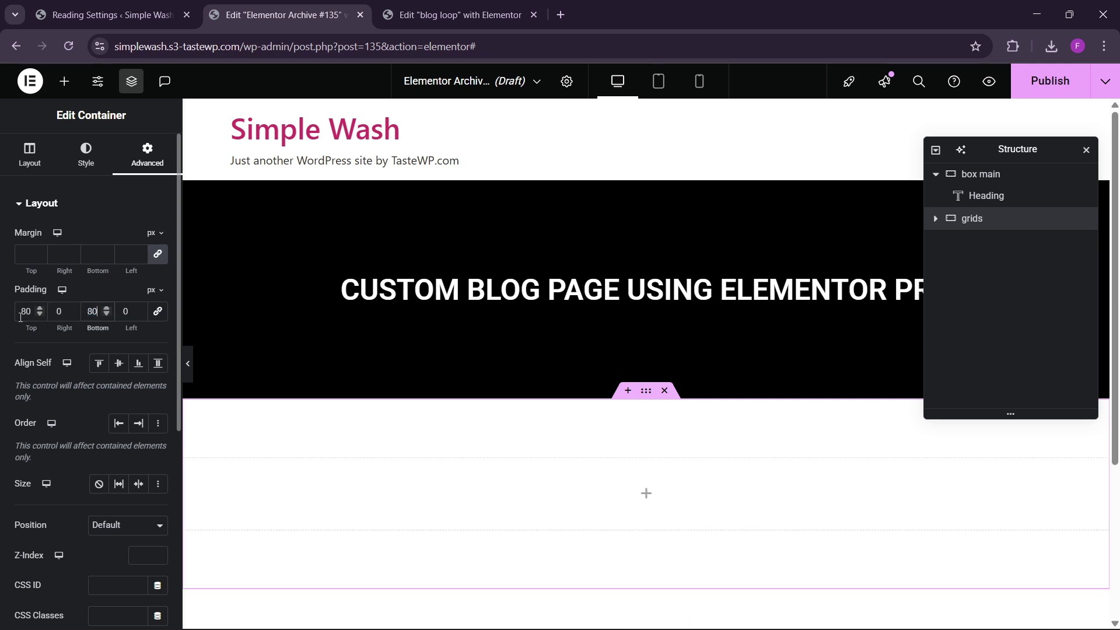
{"action": "scroll", "coordinate": [187, 316], "scroll_direction": "down", "scroll_amount": 3}
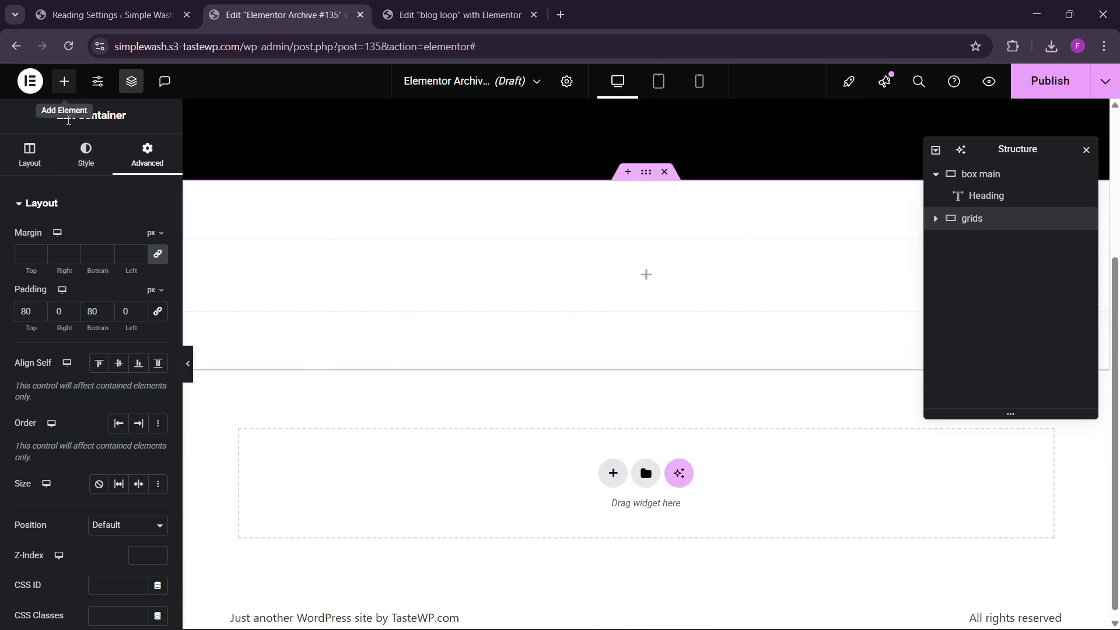
{"action": "left_click", "coordinate": [64, 81]}
- Drop a Loop Grid widget into the grids container and choose the 'blog loop' template
{"action": "type", "text": "loop"}
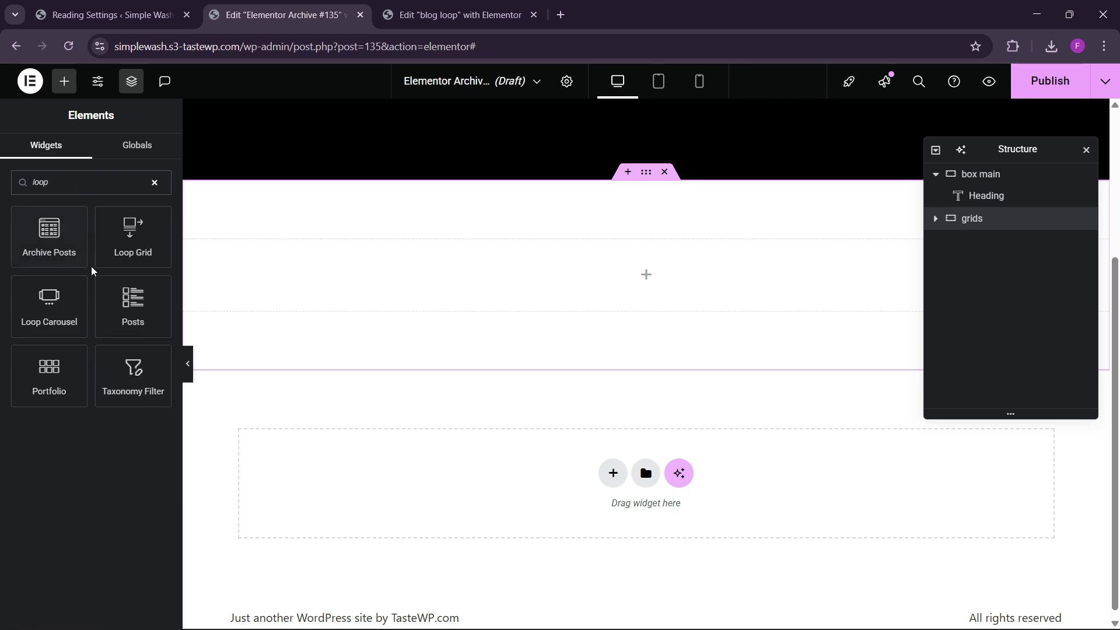
{"action": "left_click_drag", "start_coordinate": [133, 240], "coordinate": [420, 300]}
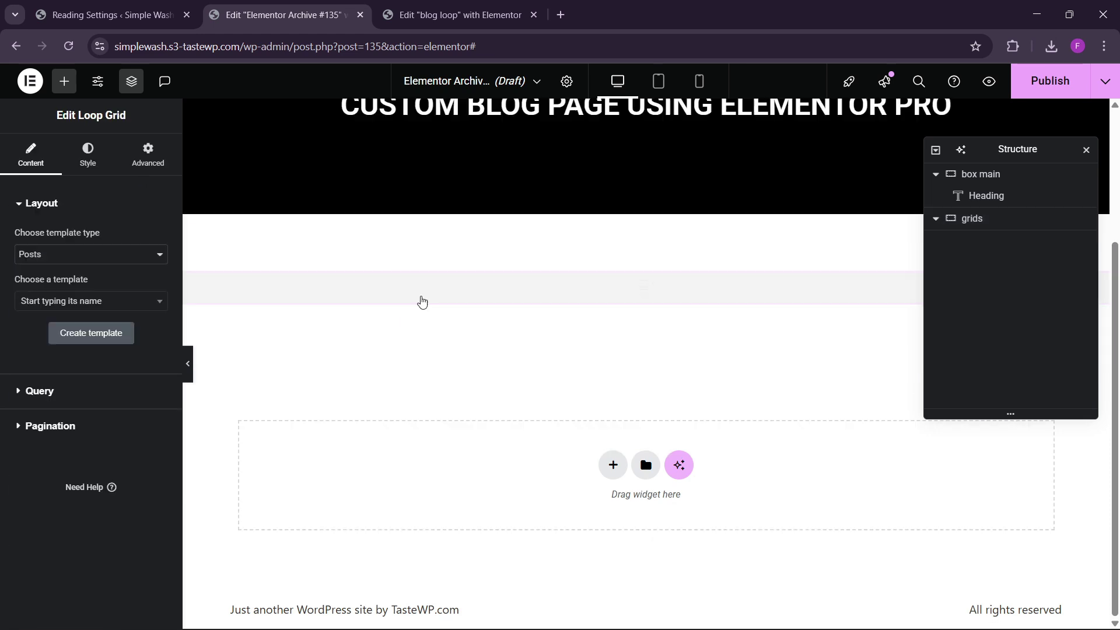
{"action": "left_click", "coordinate": [75, 301]}
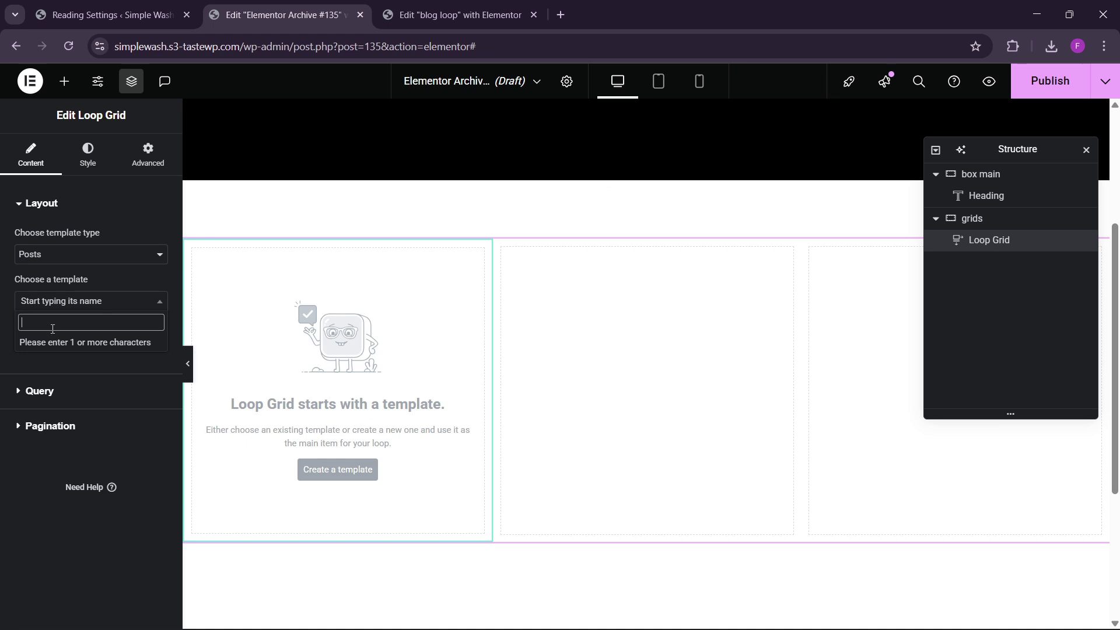
{"action": "type", "text": "blog"}
{"action": "left_click", "coordinate": [57, 343]}
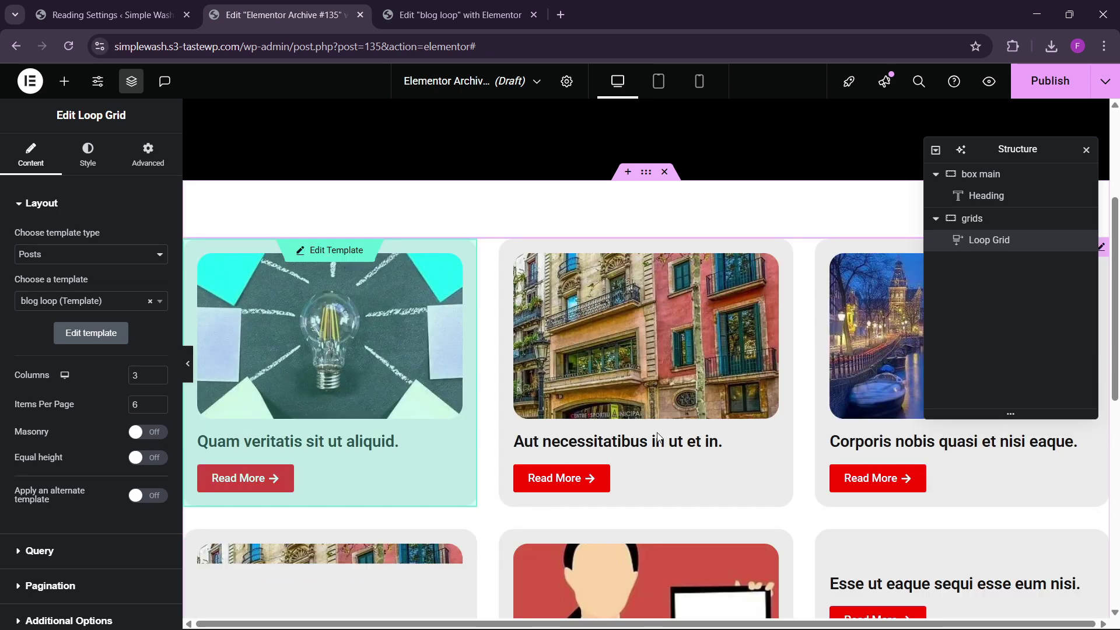
{"action": "scroll", "coordinate": [658, 441], "scroll_direction": "down", "scroll_amount": 5}
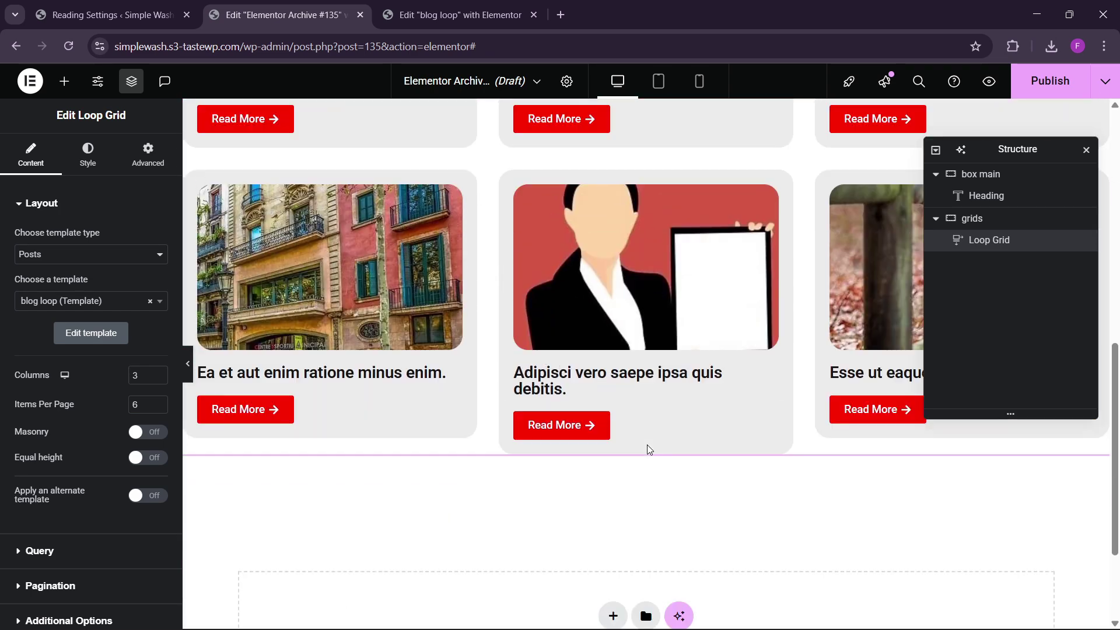
- Set the Loop Grid's Items Per Page to 100 and turn Equal height on
{"action": "scroll", "coordinate": [700, 432], "scroll_direction": "up", "scroll_amount": 2}
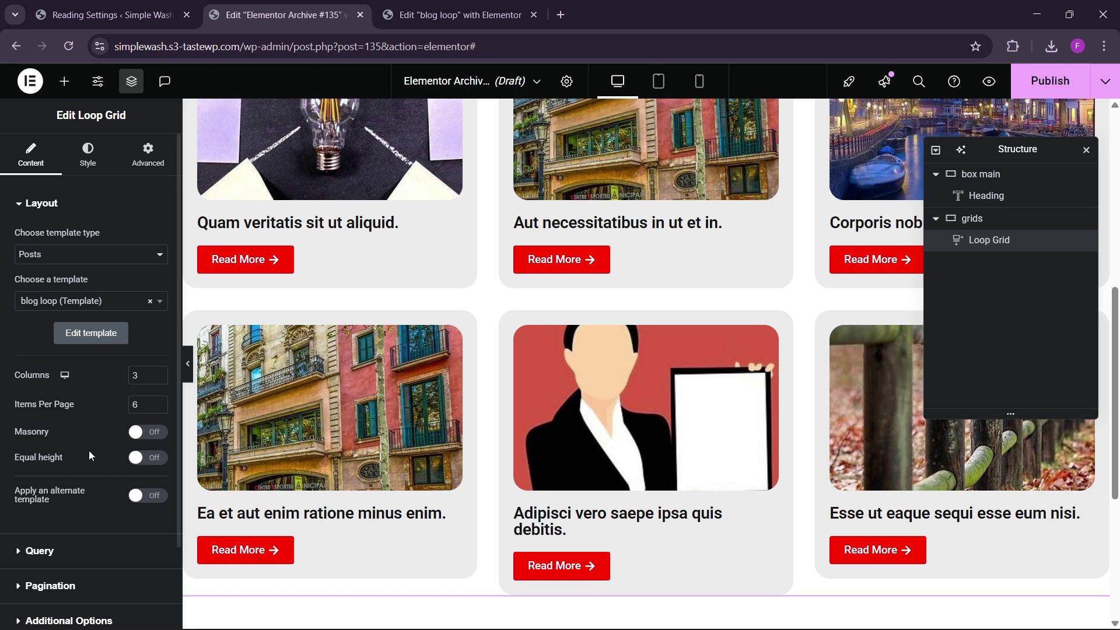
{"action": "type", "text": "100"}
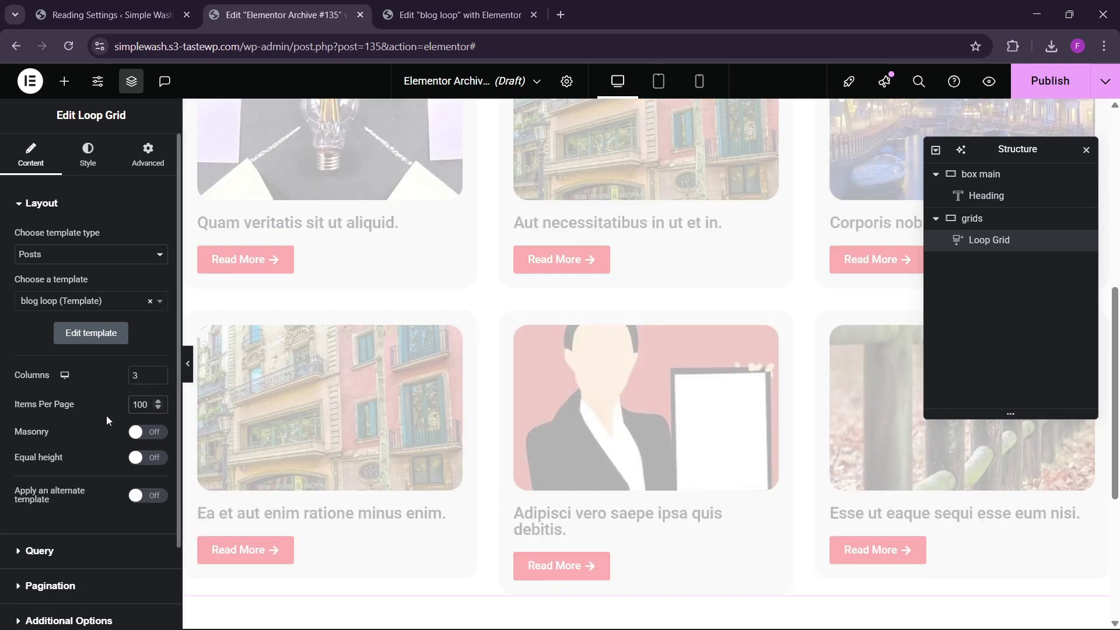
{"action": "scroll", "coordinate": [105, 415], "scroll_direction": "down", "scroll_amount": 2}
{"action": "left_click", "coordinate": [155, 362]}
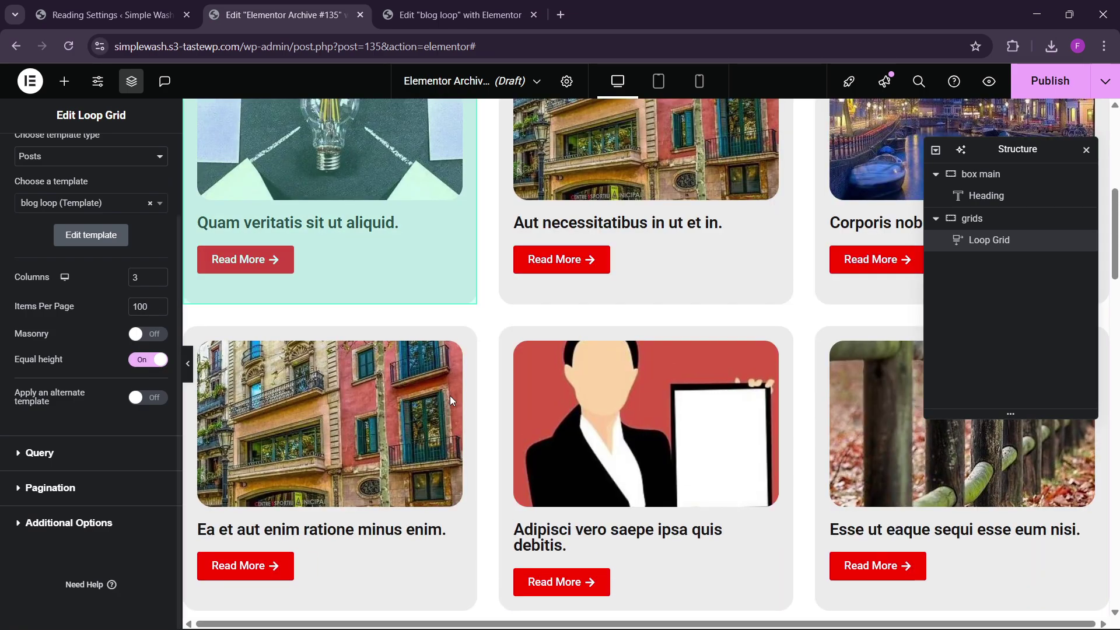
- Confirm Posts as the Loop Grid's query source
{"action": "scroll", "coordinate": [513, 410], "scroll_direction": "down", "scroll_amount": 3}
{"action": "scroll", "coordinate": [799, 465], "scroll_direction": "down", "scroll_amount": 1}
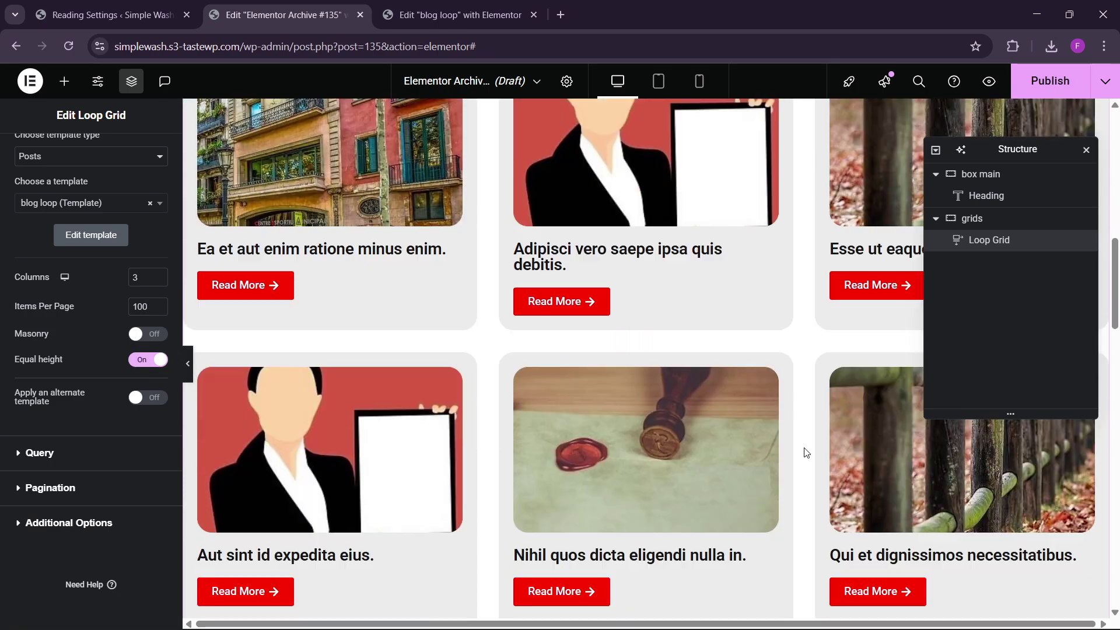
{"action": "scroll", "coordinate": [638, 435], "scroll_direction": "up", "scroll_amount": 4}
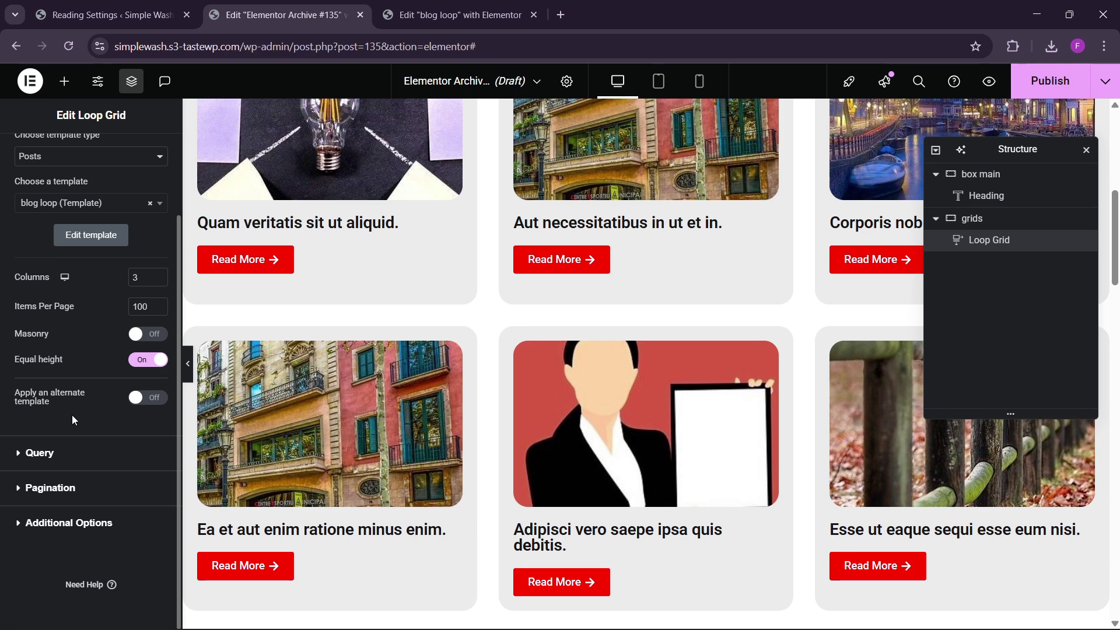
{"action": "left_click", "coordinate": [41, 453]}
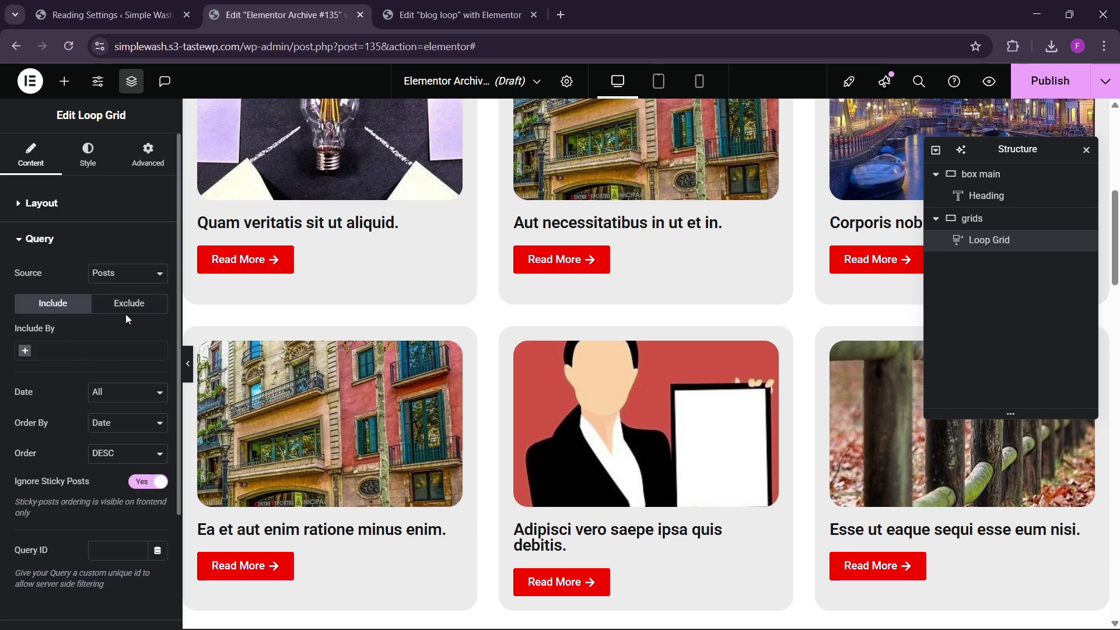
{"action": "left_click", "coordinate": [107, 284]}
{"action": "left_click", "coordinate": [108, 282]}
{"action": "scroll", "coordinate": [51, 454], "scroll_direction": "down", "scroll_amount": 3}
- Set the Loop Grid pagination to Load on Click instead of Infinite Scroll
{"action": "left_click", "coordinate": [50, 492]}
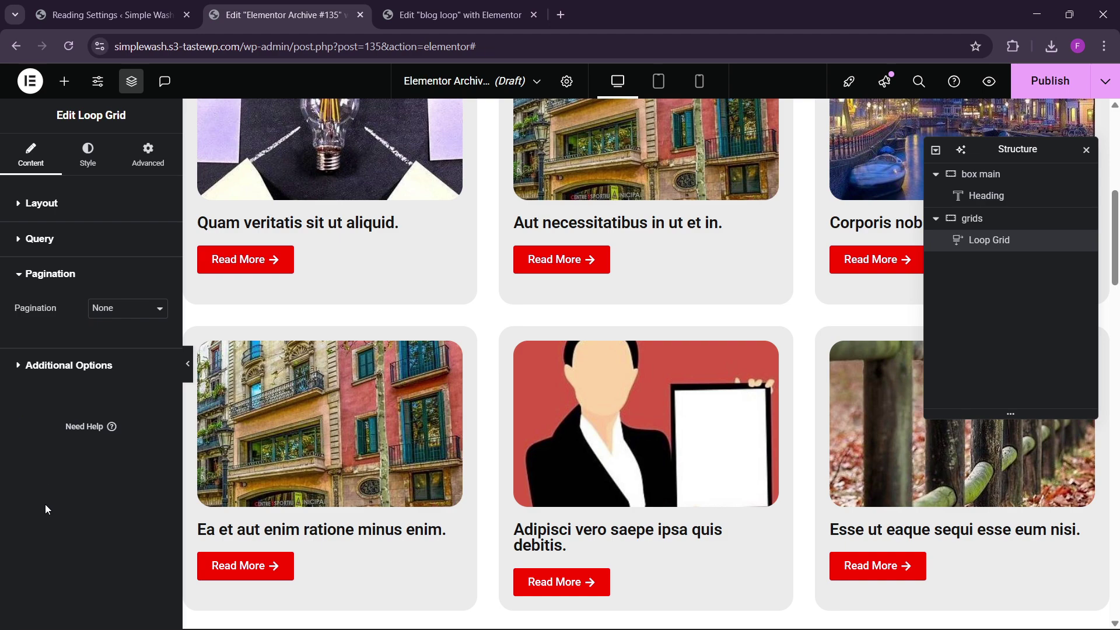
{"action": "left_click", "coordinate": [114, 312]}
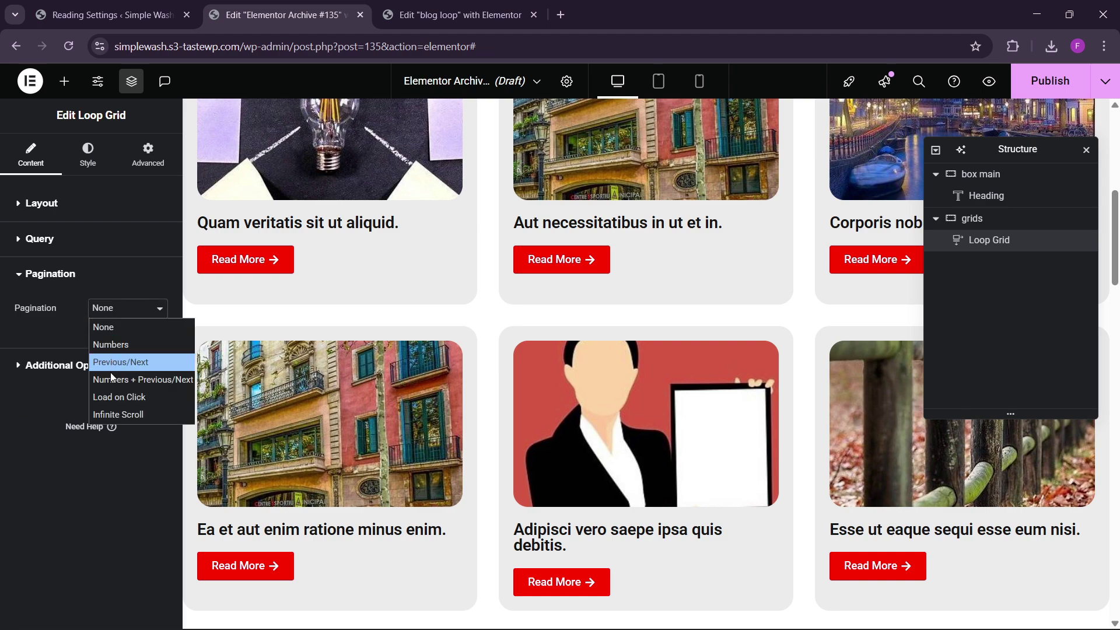
{"action": "left_click", "coordinate": [114, 413]}
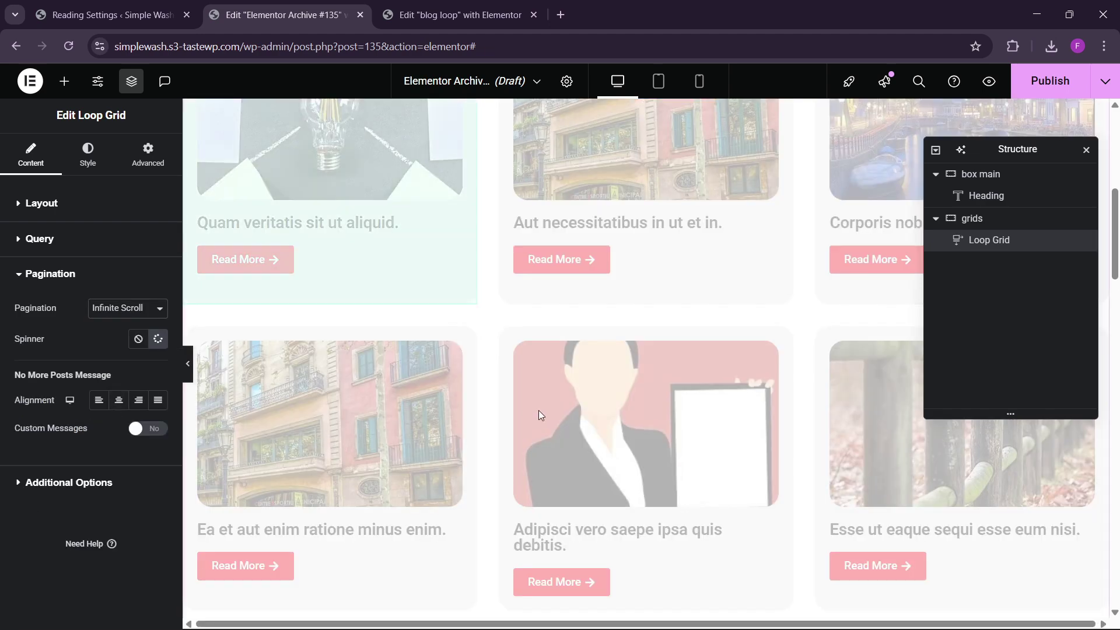
{"action": "scroll", "coordinate": [533, 409], "scroll_direction": "down", "scroll_amount": 1}
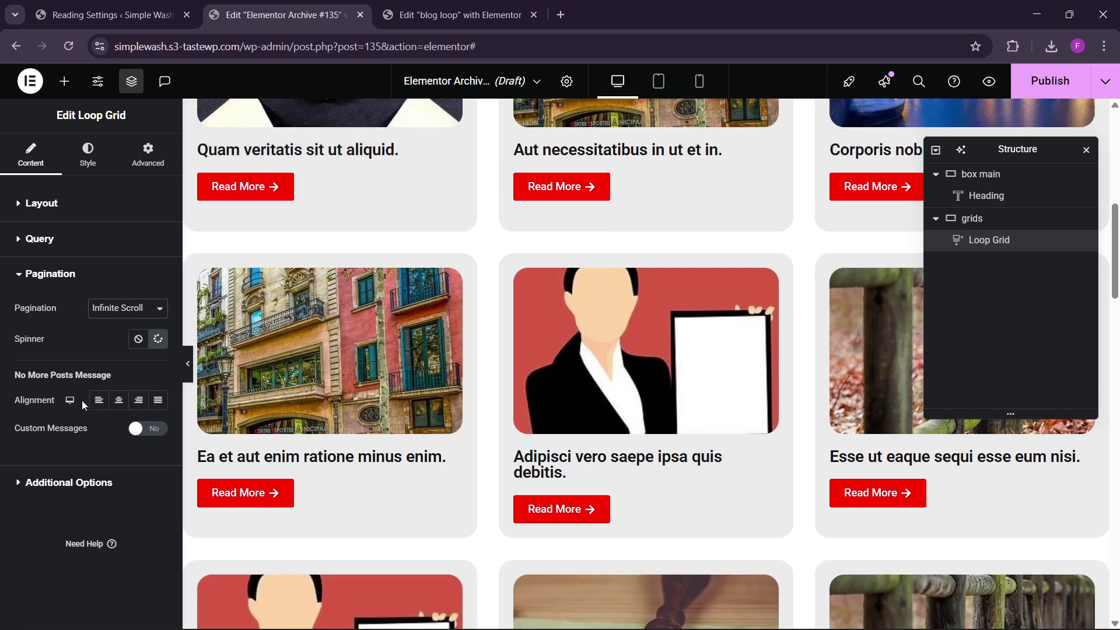
{"action": "left_click", "coordinate": [119, 317]}
{"action": "left_click", "coordinate": [117, 393]}
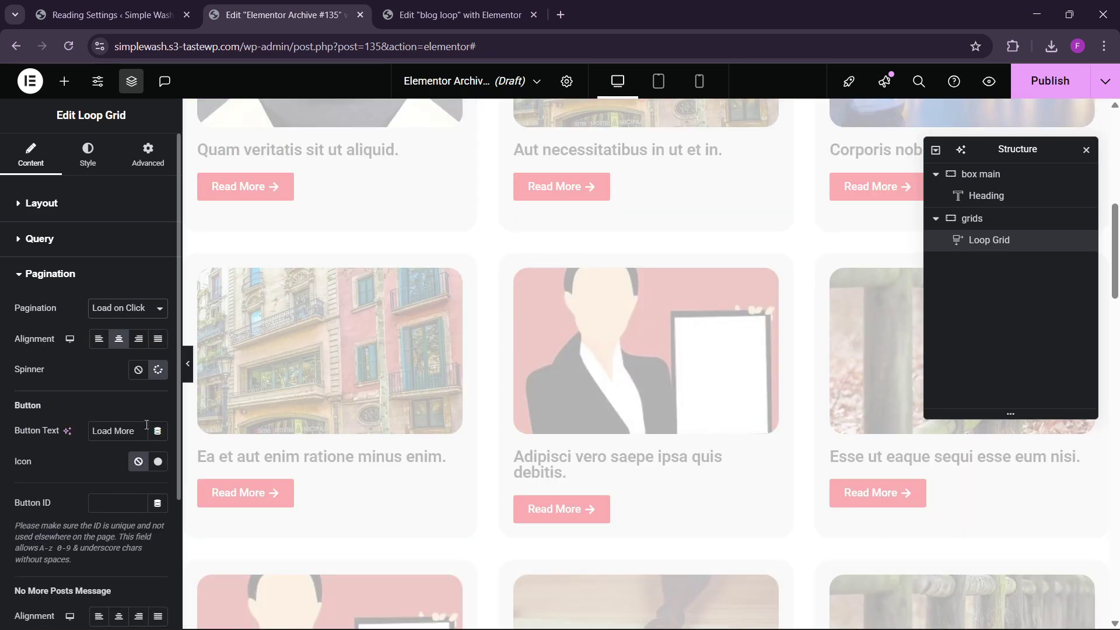
{"action": "scroll", "coordinate": [520, 401], "scroll_direction": "down", "scroll_amount": 2}
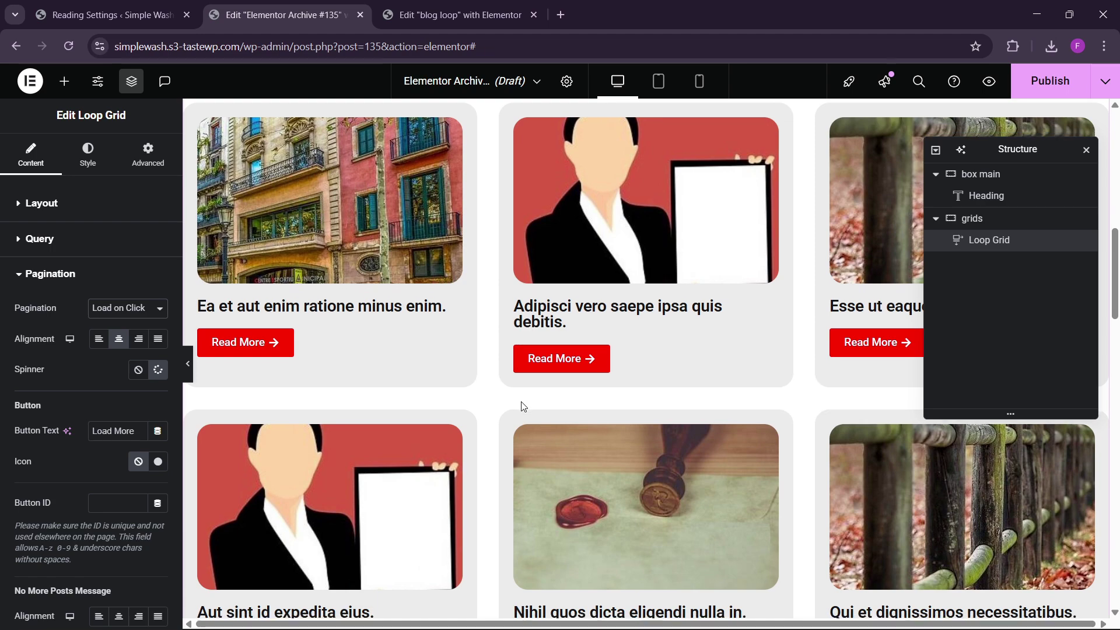
{"action": "scroll", "coordinate": [524, 406], "scroll_direction": "up", "scroll_amount": 3}
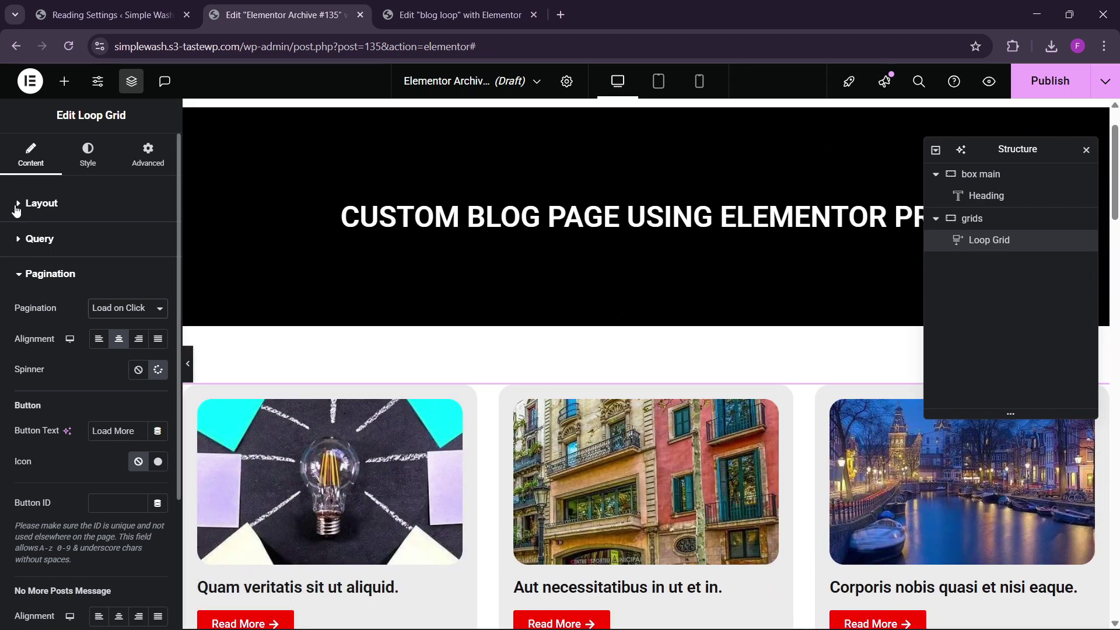
- Temporarily set Items Per Page to 6 and test Load More in the preview
{"action": "left_click", "coordinate": [16, 206]}
{"action": "double_click", "coordinate": [148, 408]}
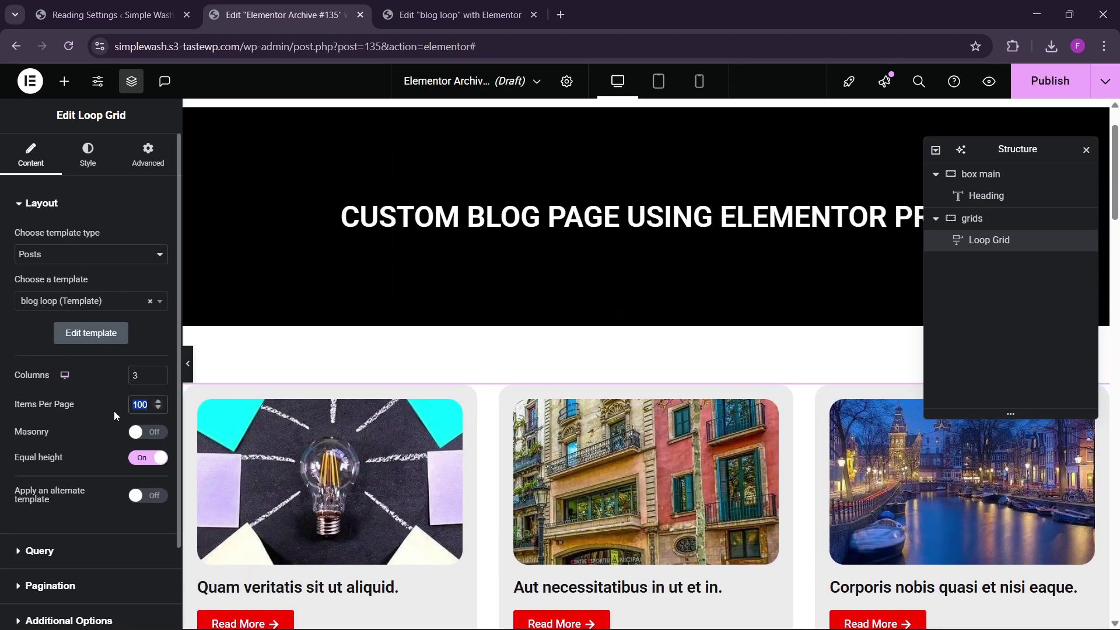
{"action": "type", "text": "6"}
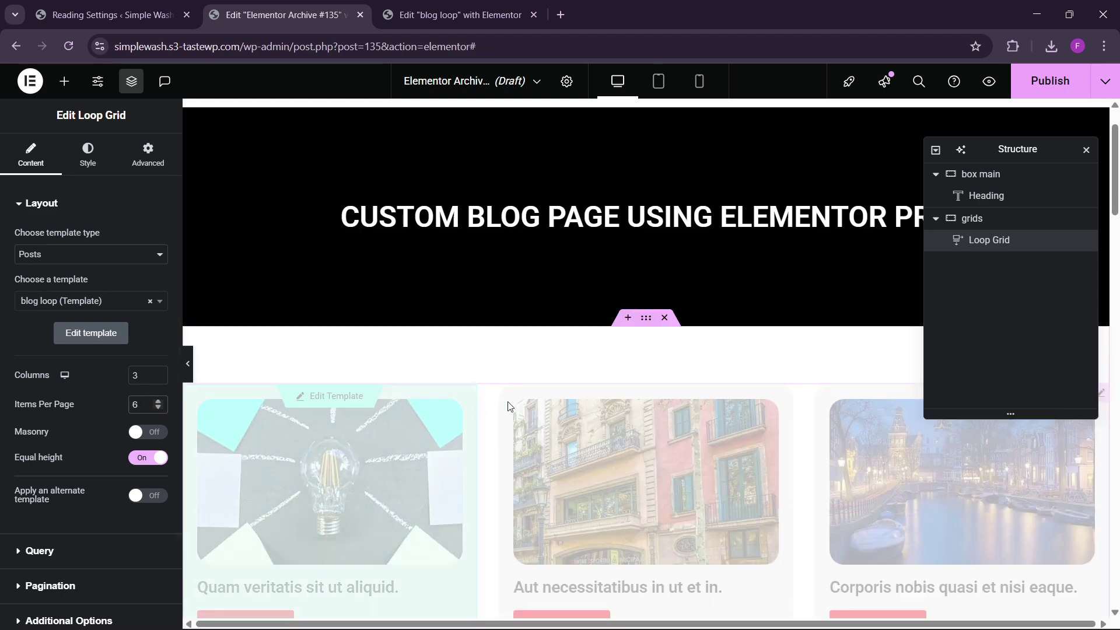
{"action": "scroll", "coordinate": [570, 384], "scroll_direction": "down", "scroll_amount": 10}
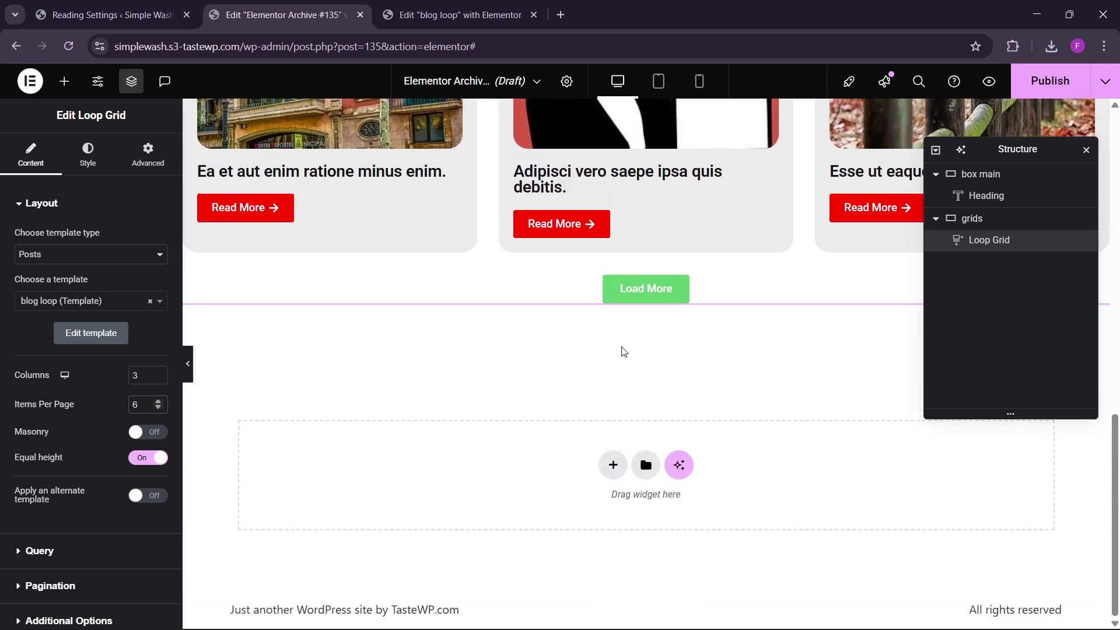
{"action": "left_click", "coordinate": [651, 299]}
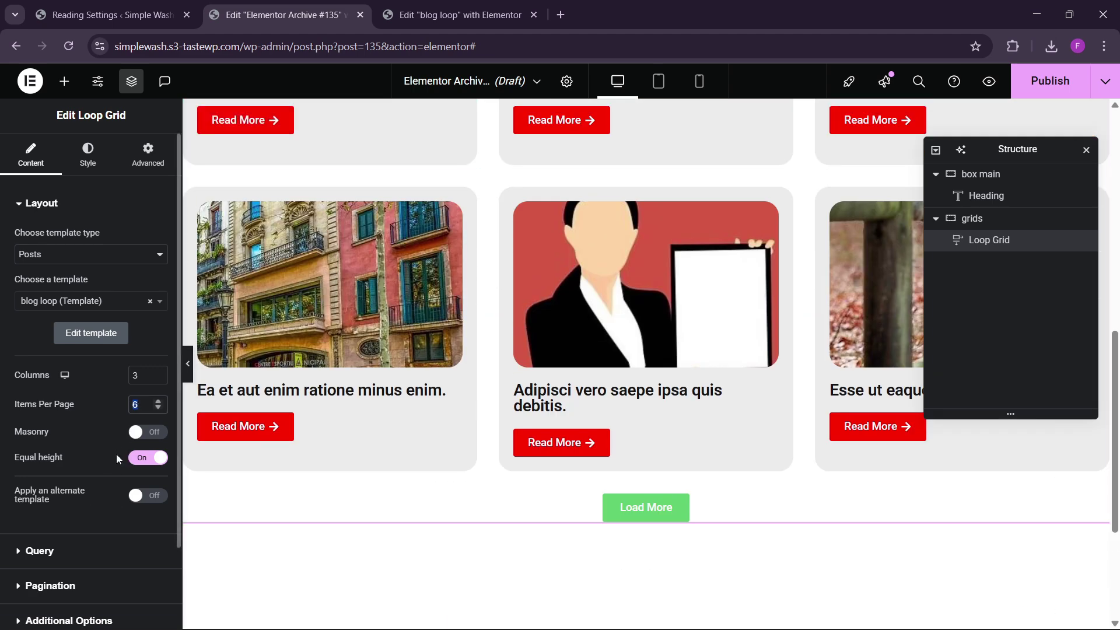
- Restore Items Per Page to 100
{"action": "type", "text": "100"}
{"action": "scroll", "coordinate": [99, 443], "scroll_direction": "down", "scroll_amount": 2}
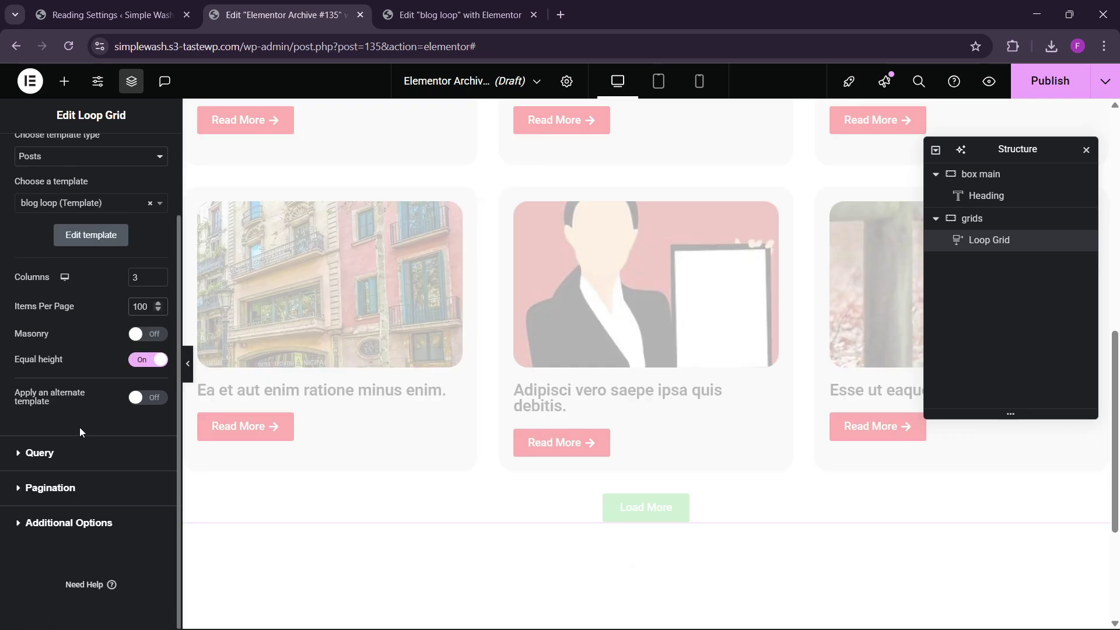
{"action": "left_click", "coordinate": [71, 461]}
{"action": "scroll", "coordinate": [68, 459], "scroll_direction": "down", "scroll_amount": 3}
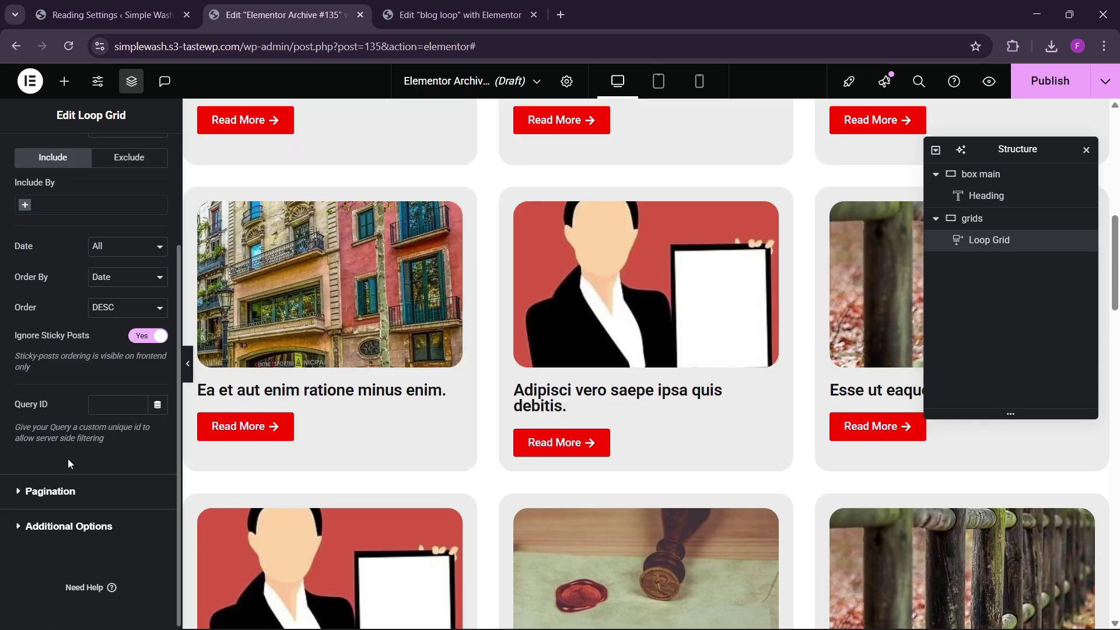
{"action": "left_click", "coordinate": [67, 490]}
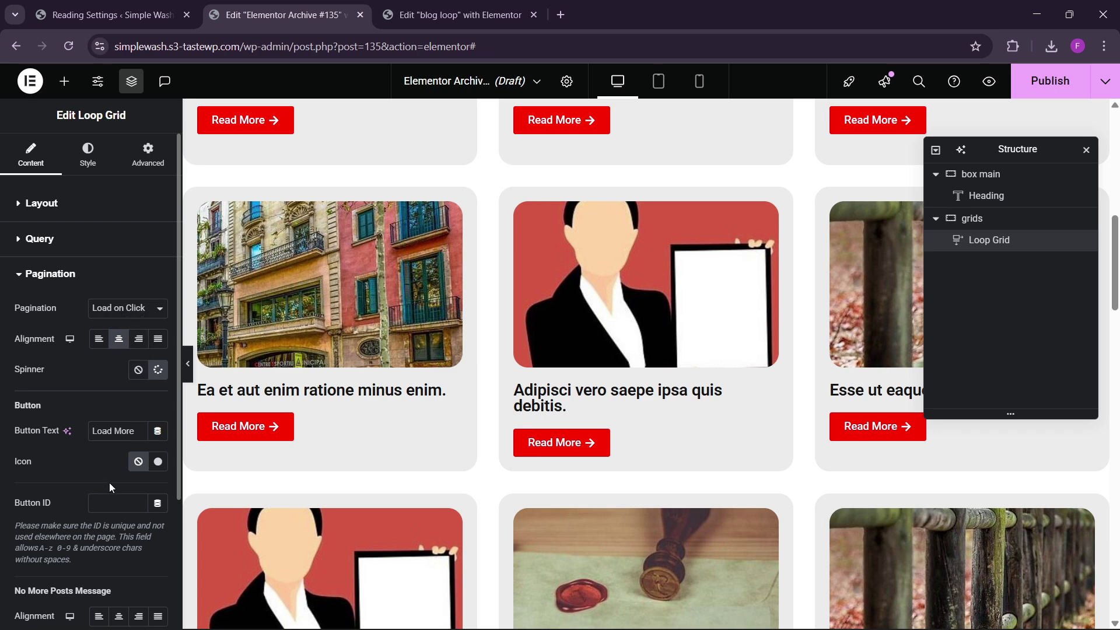
- Turn on Custom Messages and the Nothing Found Message toggle
{"action": "scroll", "coordinate": [110, 488], "scroll_direction": "down", "scroll_amount": 3}
{"action": "left_click", "coordinate": [151, 511]}
{"action": "scroll", "coordinate": [110, 501], "scroll_direction": "down", "scroll_amount": 2}
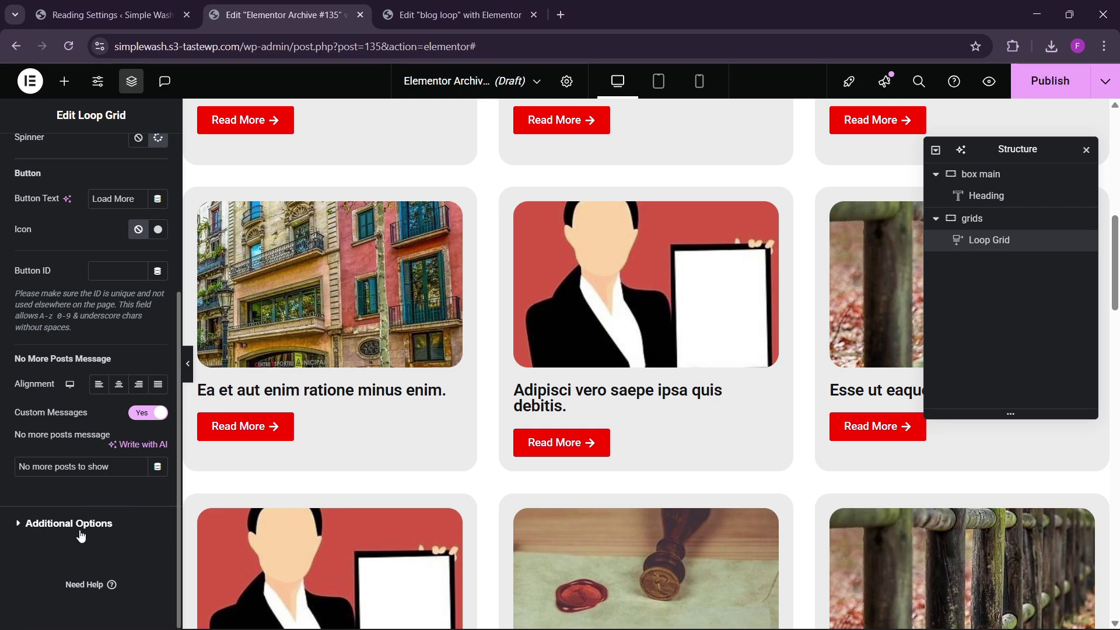
{"action": "left_click", "coordinate": [69, 523]}
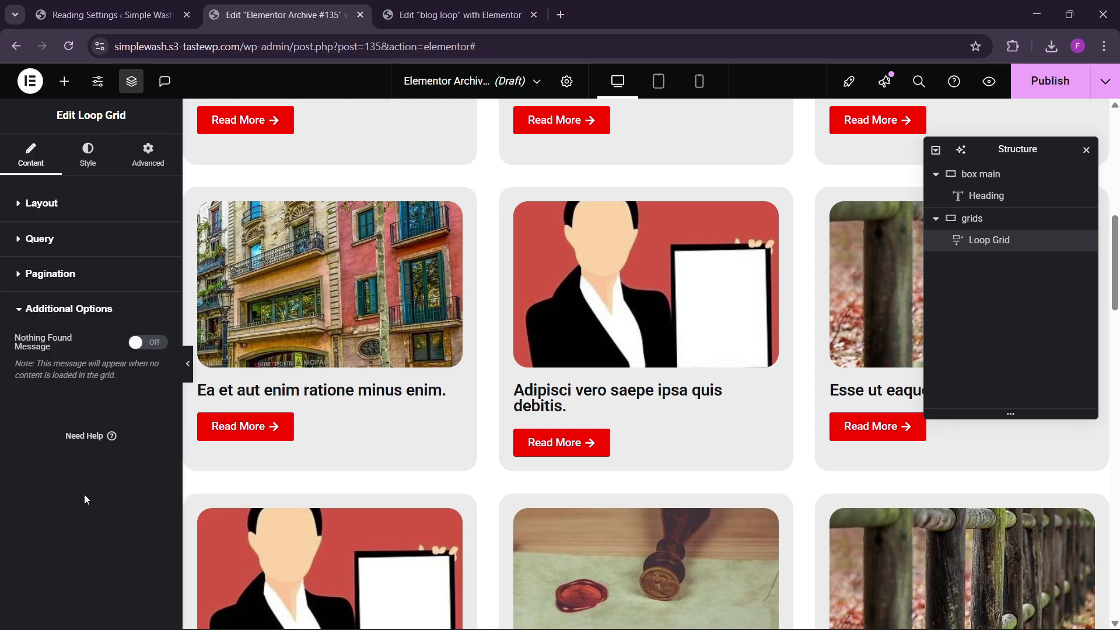
{"action": "left_click", "coordinate": [148, 342]}
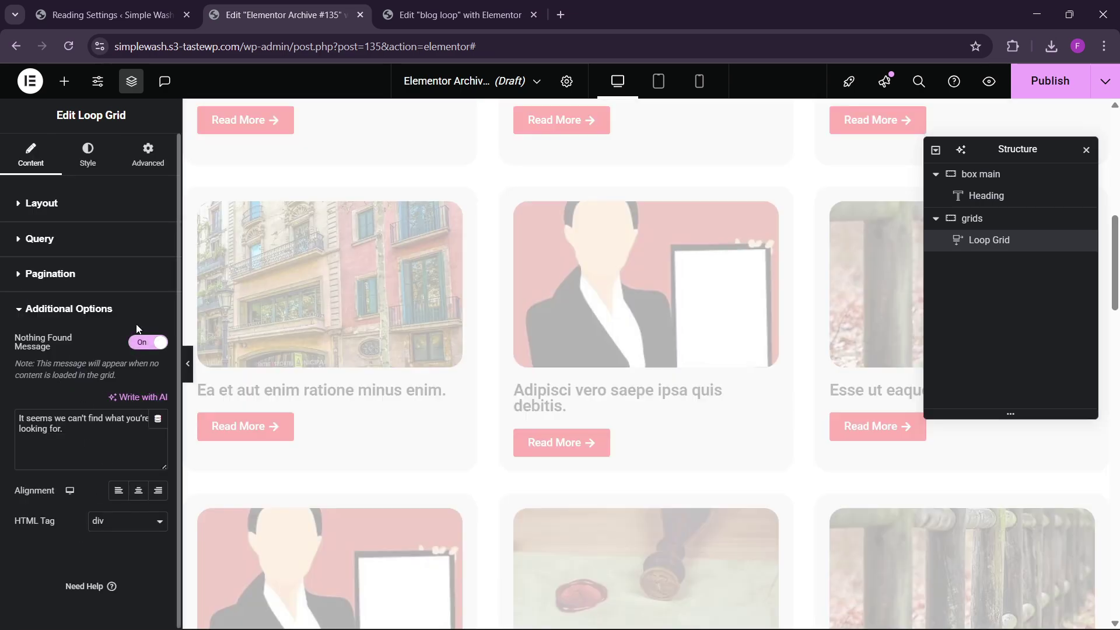
{"action": "scroll", "coordinate": [557, 431], "scroll_direction": "down", "scroll_amount": 5}
{"action": "scroll", "coordinate": [553, 429], "scroll_direction": "up", "scroll_amount": 15}
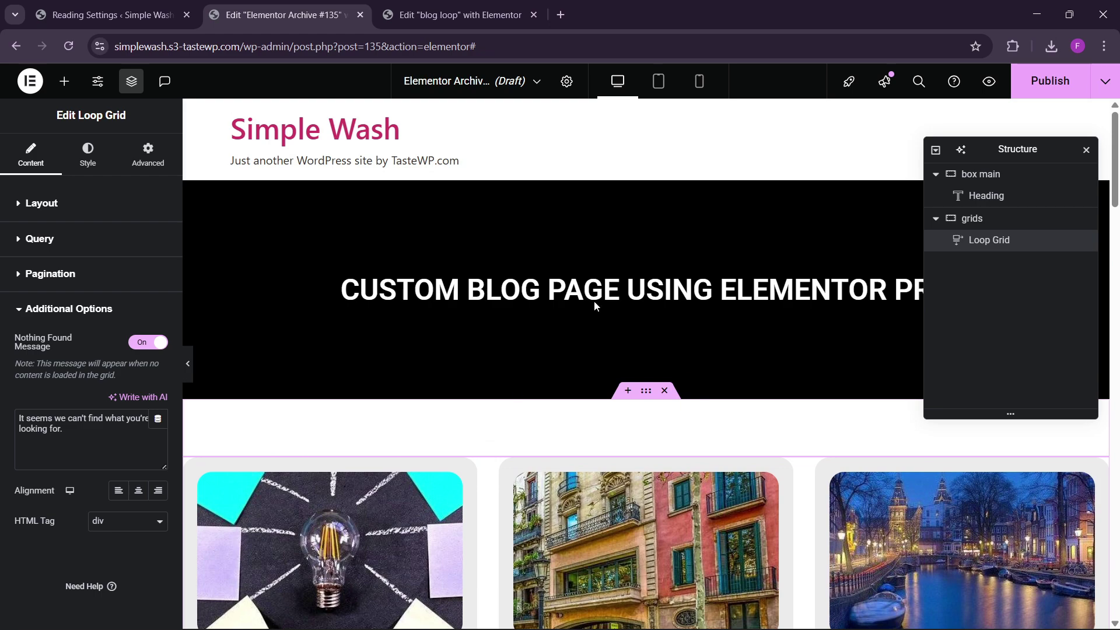
- Publish the archive template with a Posts Archive display condition
{"action": "left_click", "coordinate": [1047, 85]}
{"action": "left_click", "coordinate": [549, 412]}
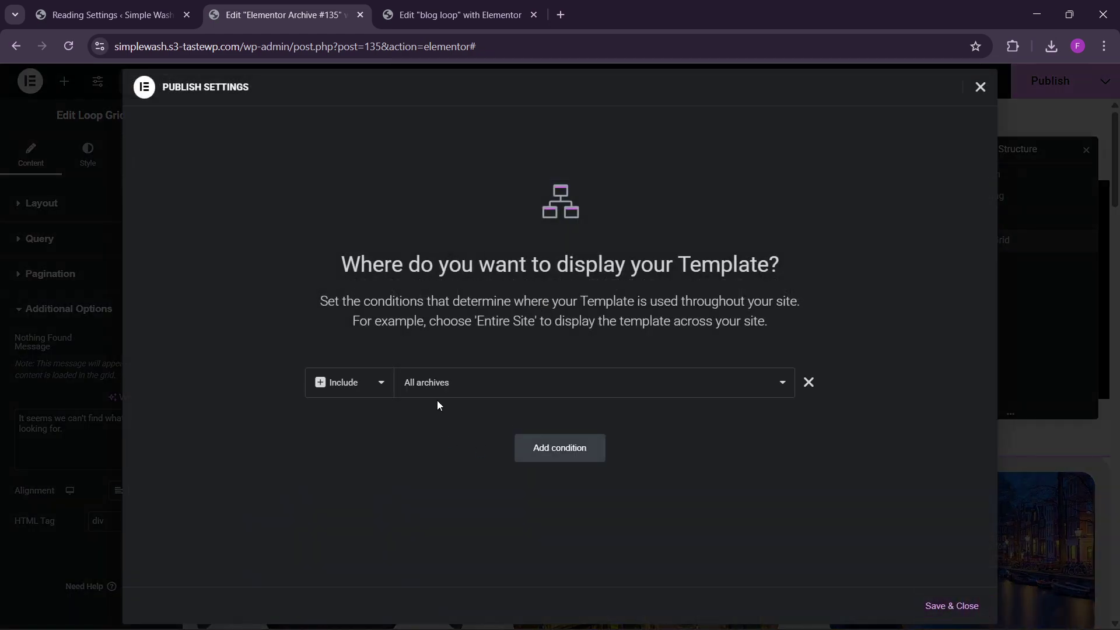
{"action": "left_click", "coordinate": [438, 392]}
{"action": "left_click", "coordinate": [444, 486]}
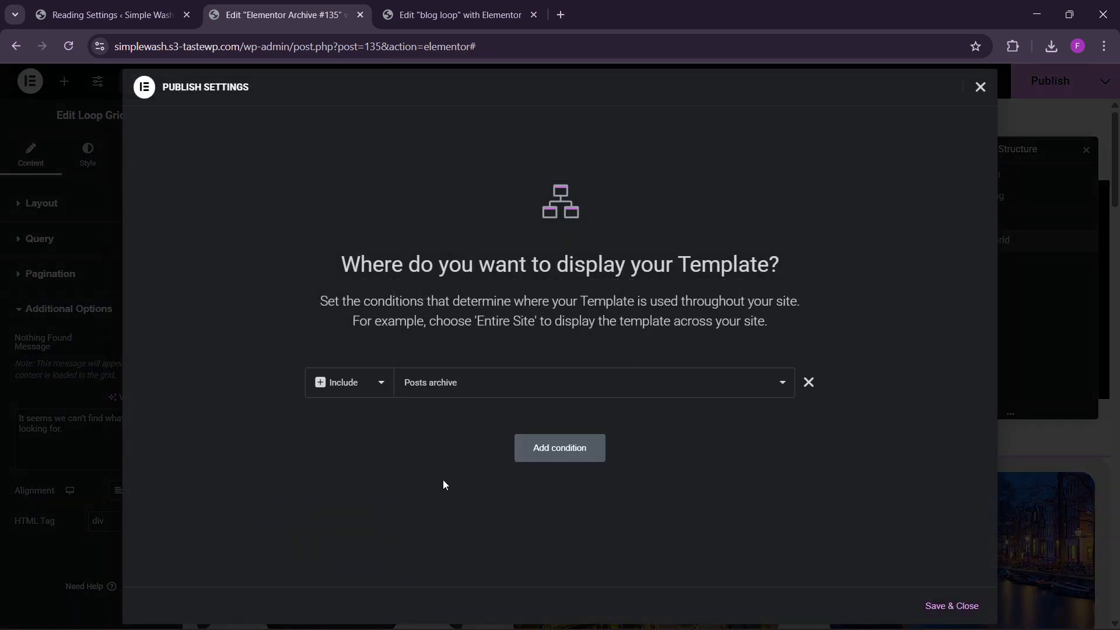
{"action": "left_click", "coordinate": [975, 607]}
- Review the Loop Grid's style and Load on Click pagination settings, then go to Reading Settings
{"action": "scroll", "coordinate": [671, 453], "scroll_direction": "down", "scroll_amount": 3}
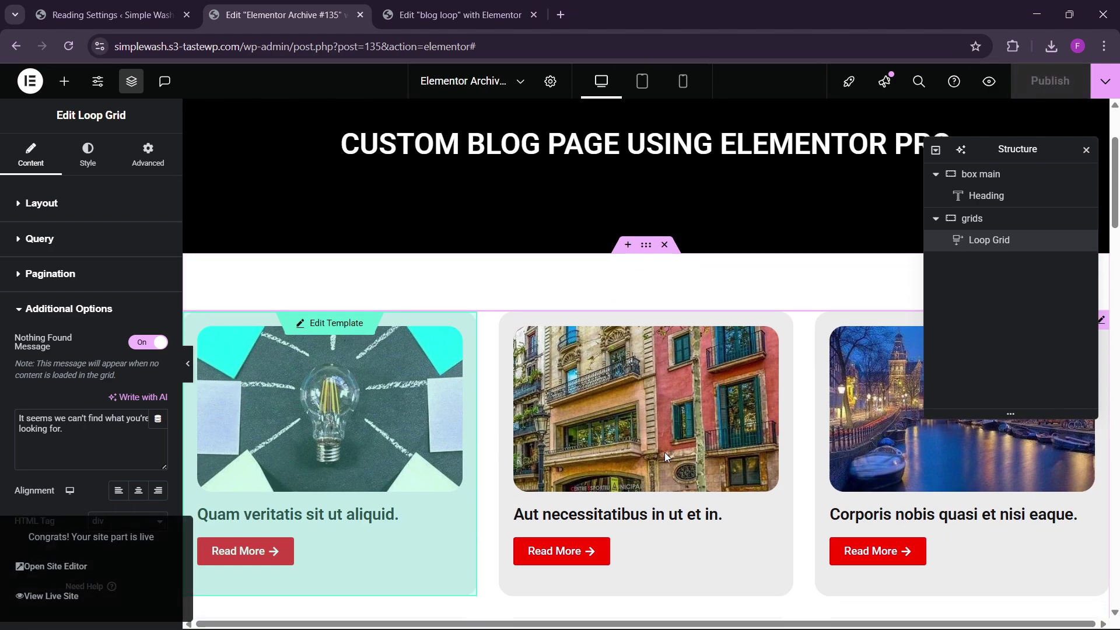
{"action": "scroll", "coordinate": [662, 450], "scroll_direction": "down", "scroll_amount": 10}
{"action": "left_click", "coordinate": [71, 314]}
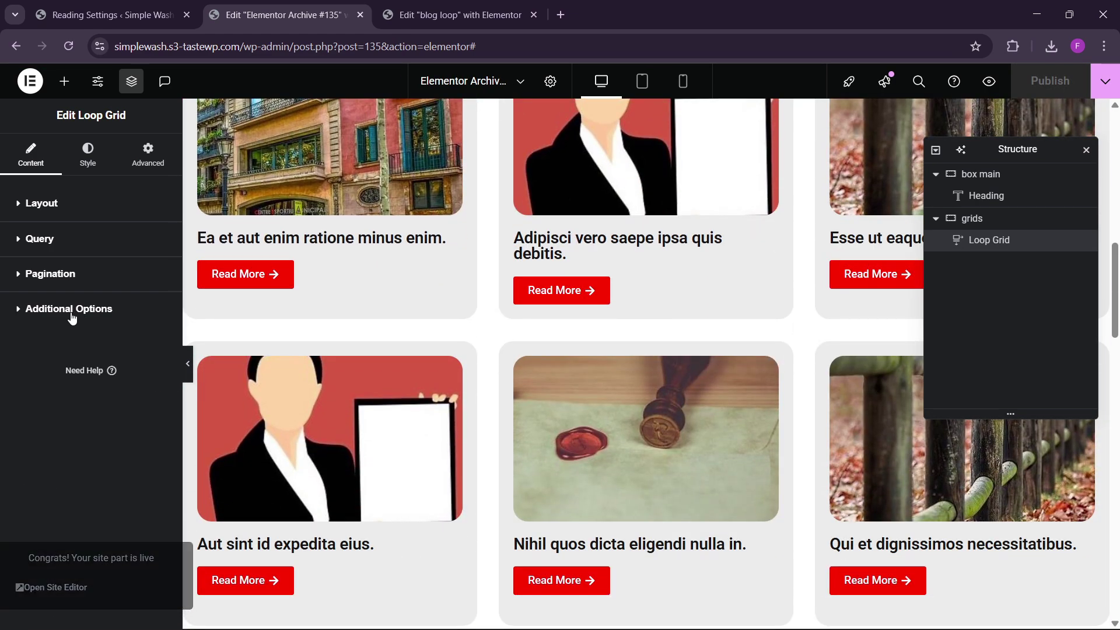
{"action": "left_click", "coordinate": [65, 308]}
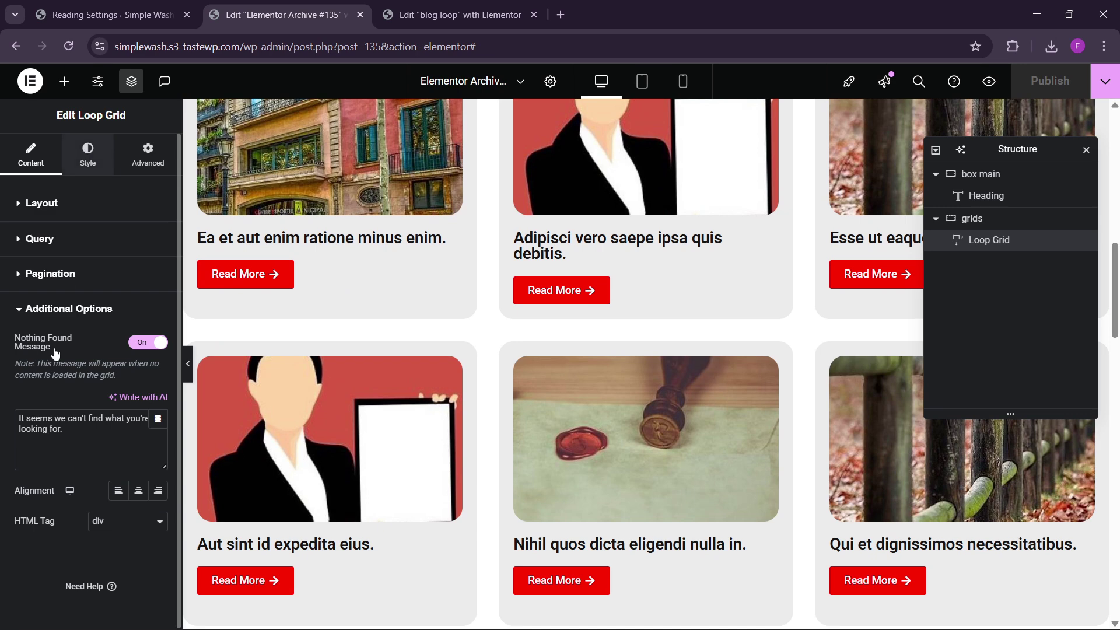
{"action": "left_click", "coordinate": [88, 154]}
{"action": "scroll", "coordinate": [79, 403], "scroll_direction": "down", "scroll_amount": 4}
{"action": "scroll", "coordinate": [41, 234], "scroll_direction": "up", "scroll_amount": 4}
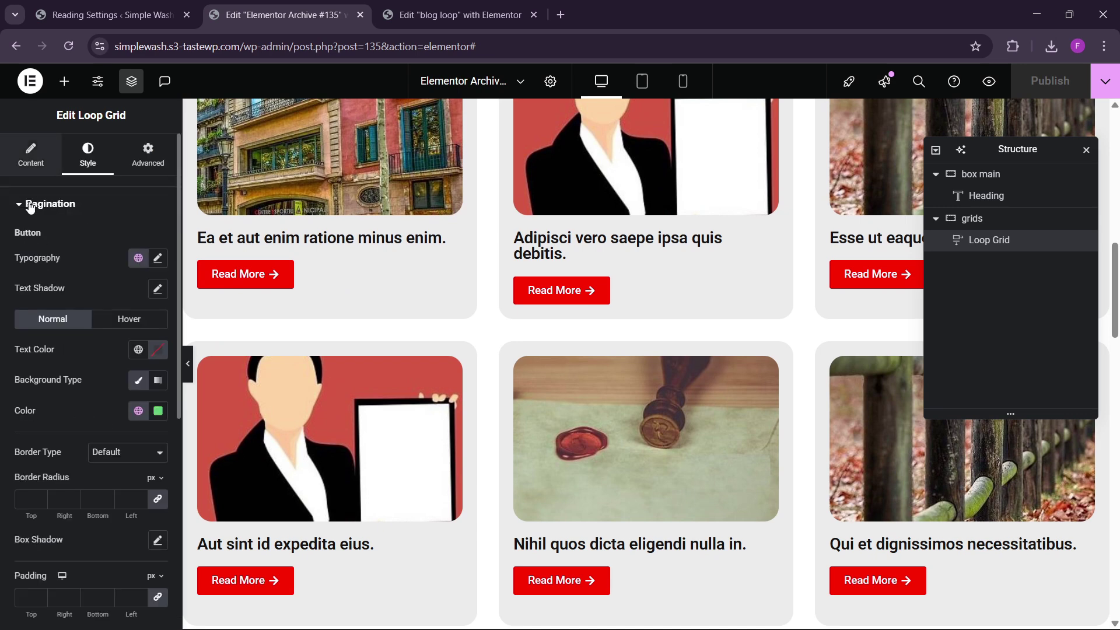
{"action": "left_click", "coordinate": [30, 154]}
{"action": "scroll", "coordinate": [70, 459], "scroll_direction": "down", "scroll_amount": 3}
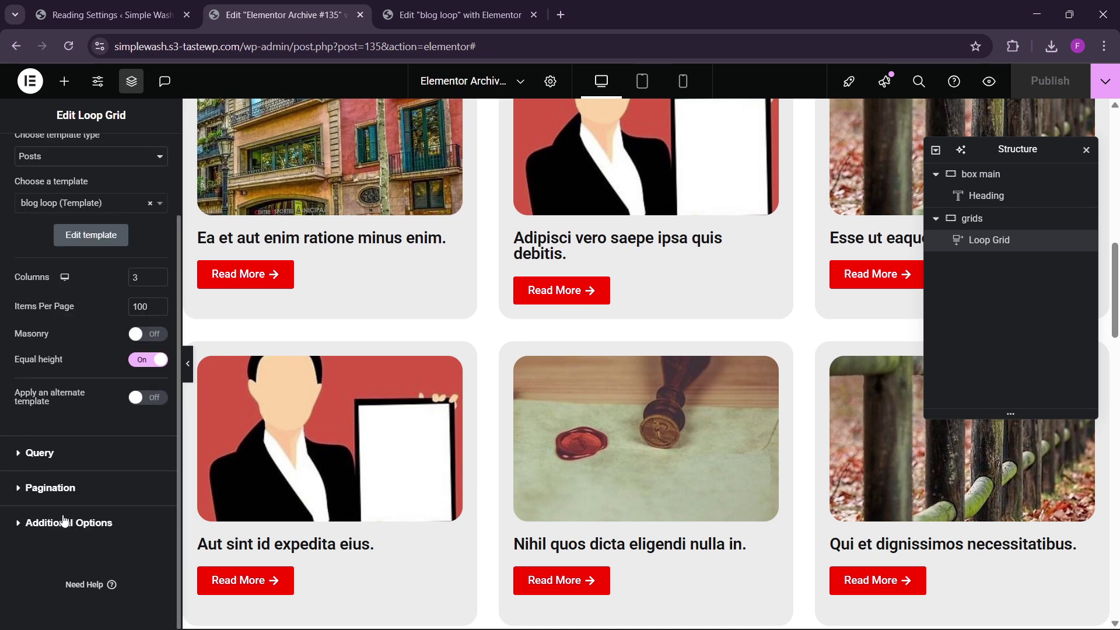
{"action": "left_click", "coordinate": [58, 493]}
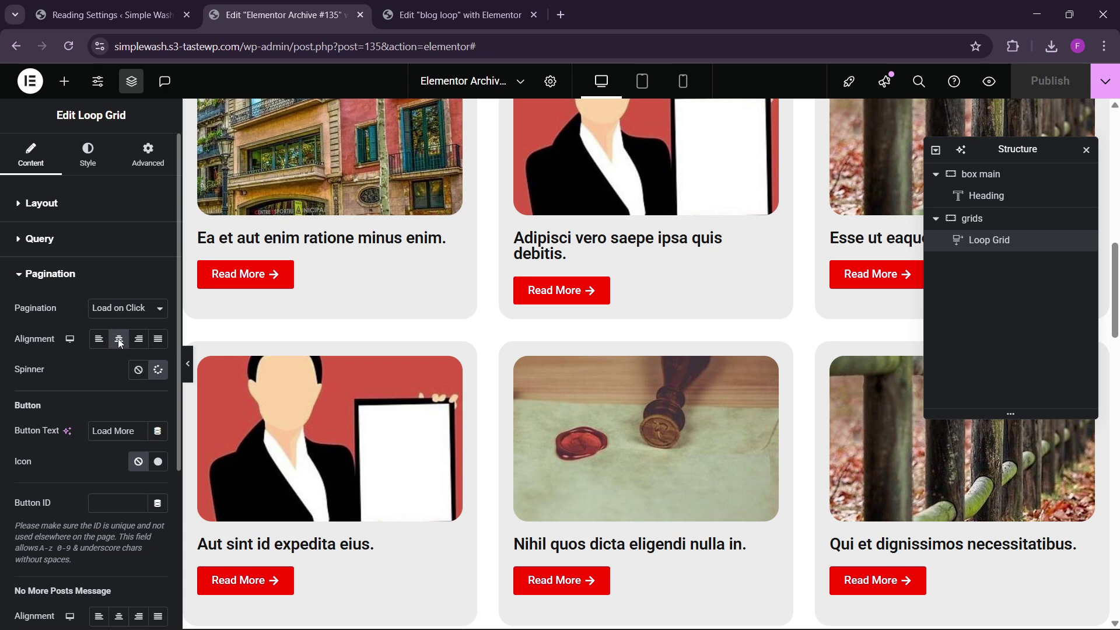
{"action": "scroll", "coordinate": [88, 409], "scroll_direction": "down", "scroll_amount": 3}
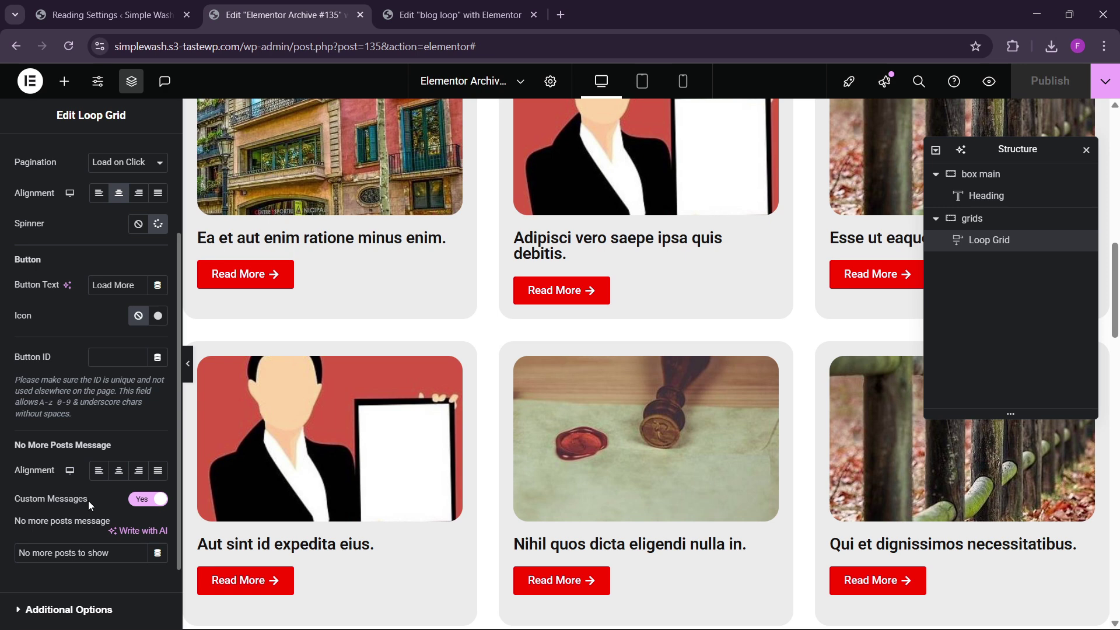
{"action": "left_click", "coordinate": [110, 14]}
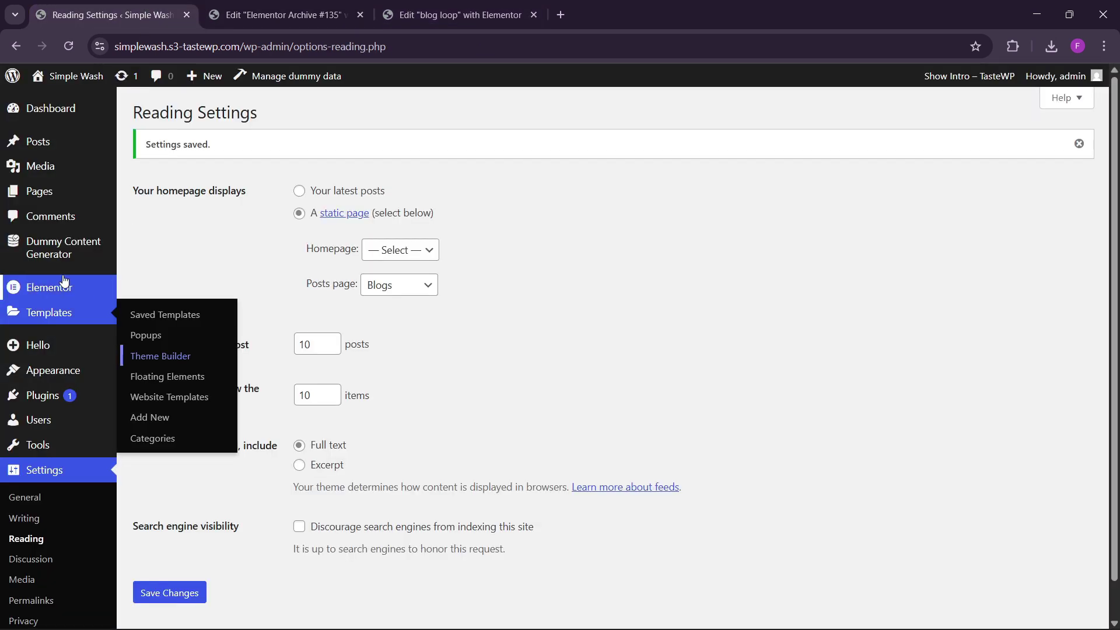
- From All Pages, open the live Blogs page in a new tab
{"action": "left_click", "coordinate": [142, 193]}
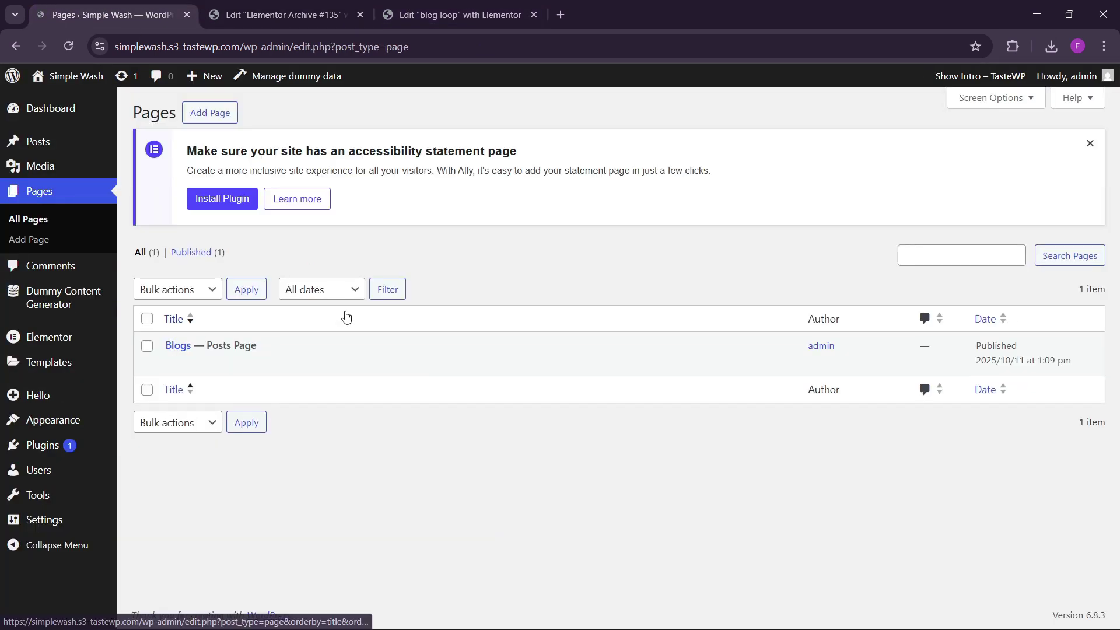
{"action": "mouse_move", "coordinate": [247, 374]}
{"action": "right_click", "coordinate": [277, 364]}
{"action": "left_click", "coordinate": [311, 385]}
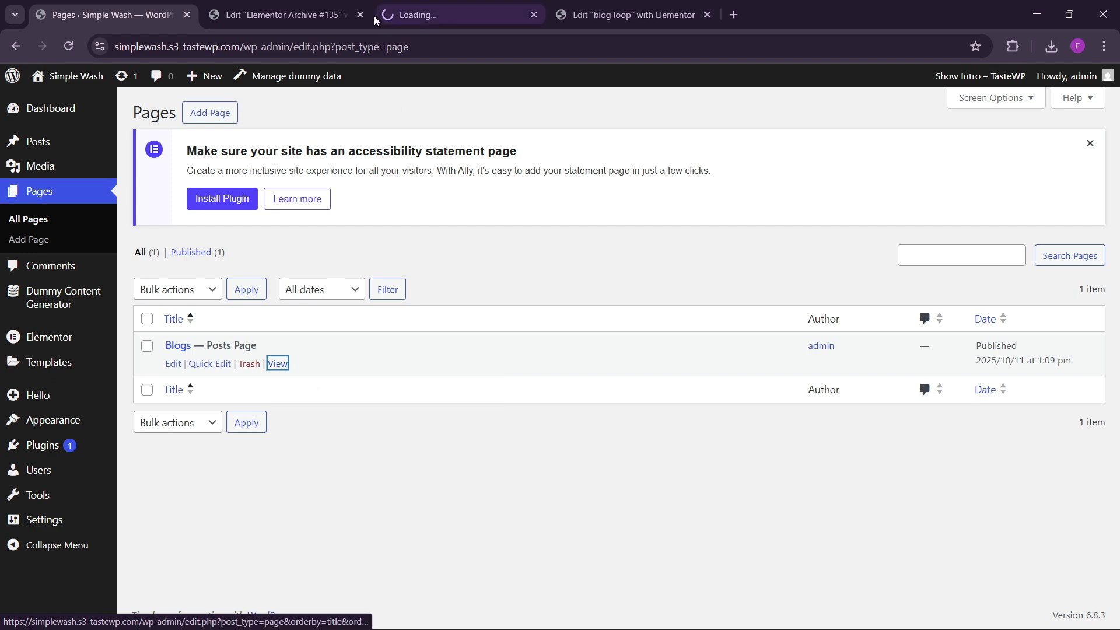
{"action": "left_click", "coordinate": [382, 17]}
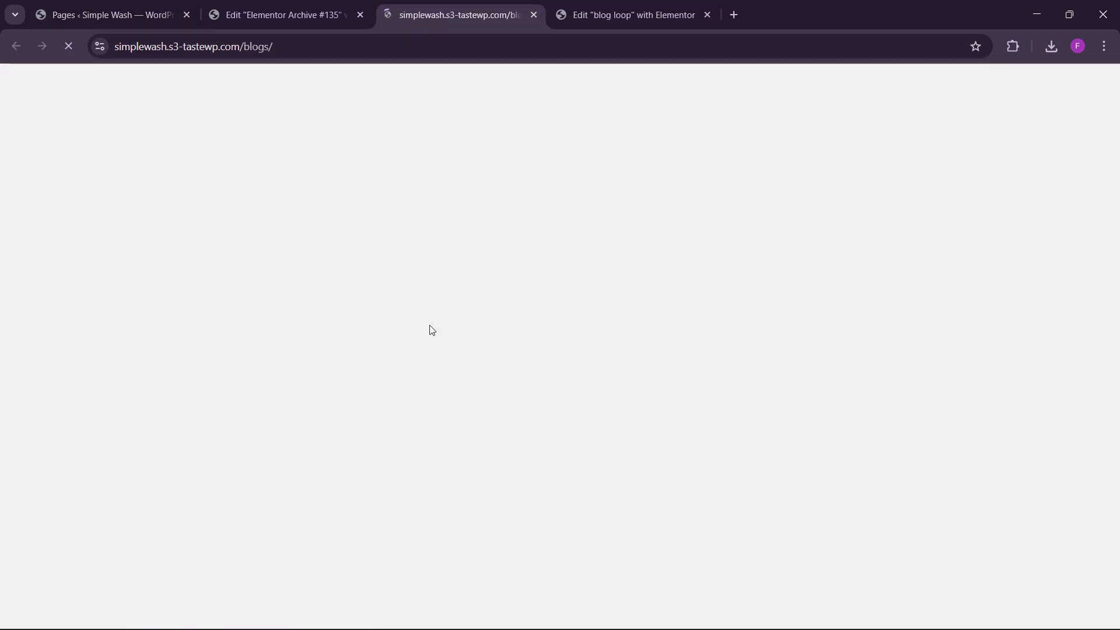
- Scroll through the Blogs banner and three-column post grid, then return to the blog loop editor
{"action": "scroll", "coordinate": [438, 335], "scroll_direction": "down", "scroll_amount": 2}
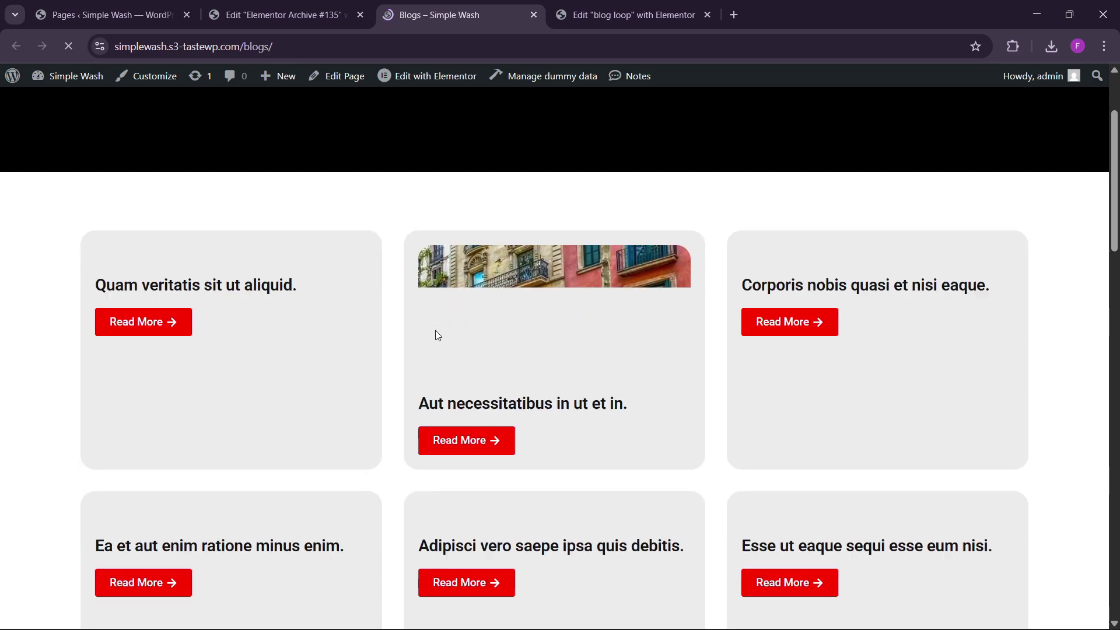
{"action": "scroll", "coordinate": [435, 330], "scroll_direction": "down", "scroll_amount": 2}
{"action": "scroll", "coordinate": [450, 357], "scroll_direction": "down", "scroll_amount": 7}
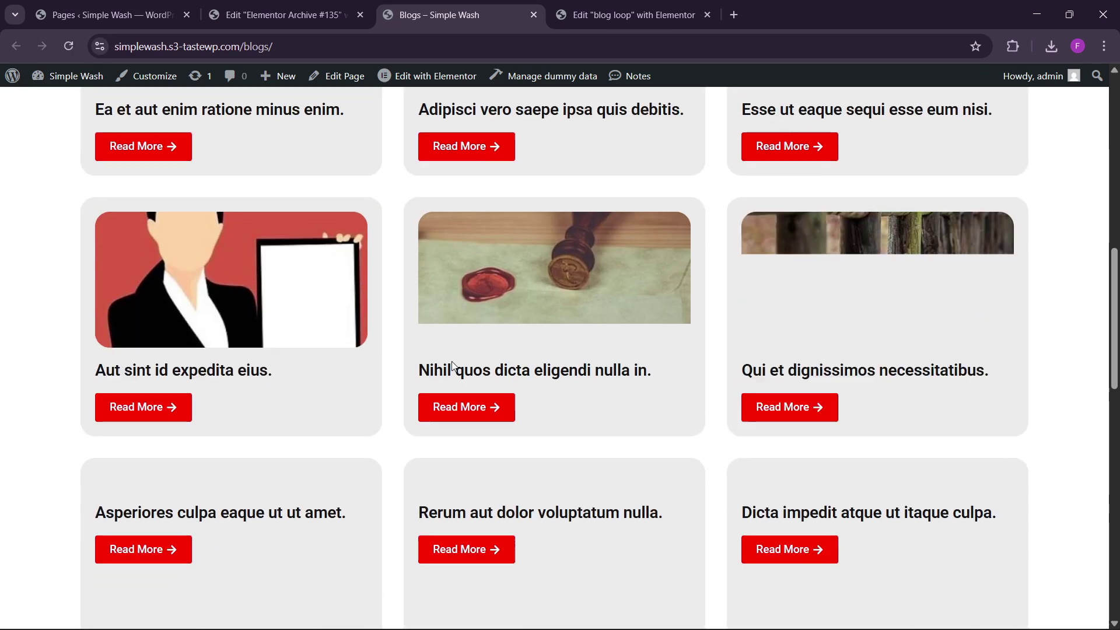
{"action": "scroll", "coordinate": [453, 366], "scroll_direction": "down", "scroll_amount": 12}
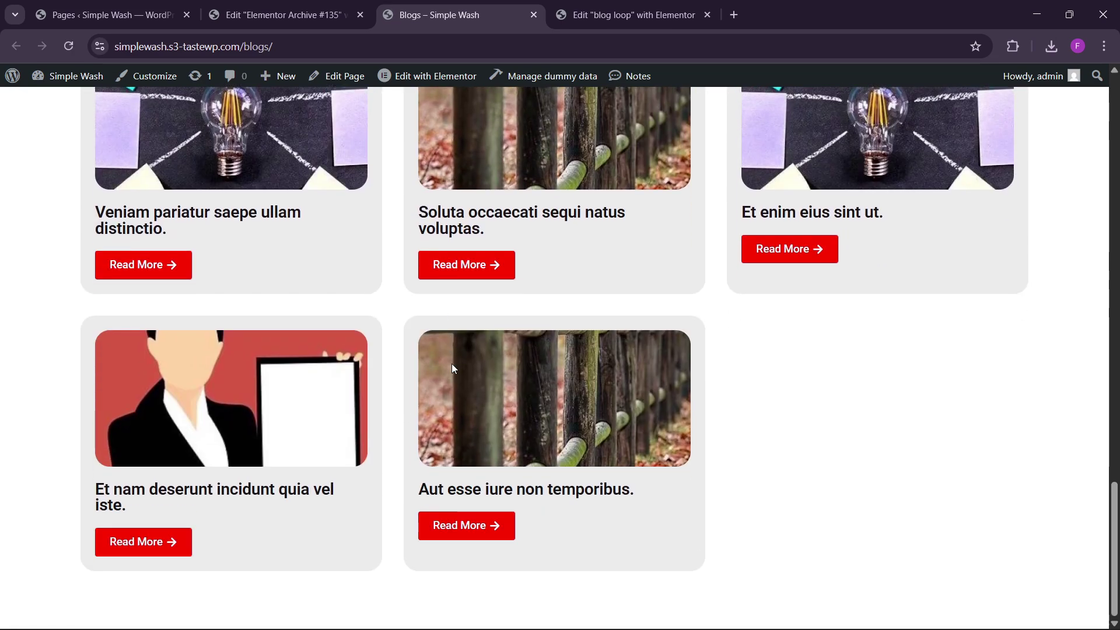
{"action": "scroll", "coordinate": [452, 364], "scroll_direction": "up", "scroll_amount": 20}
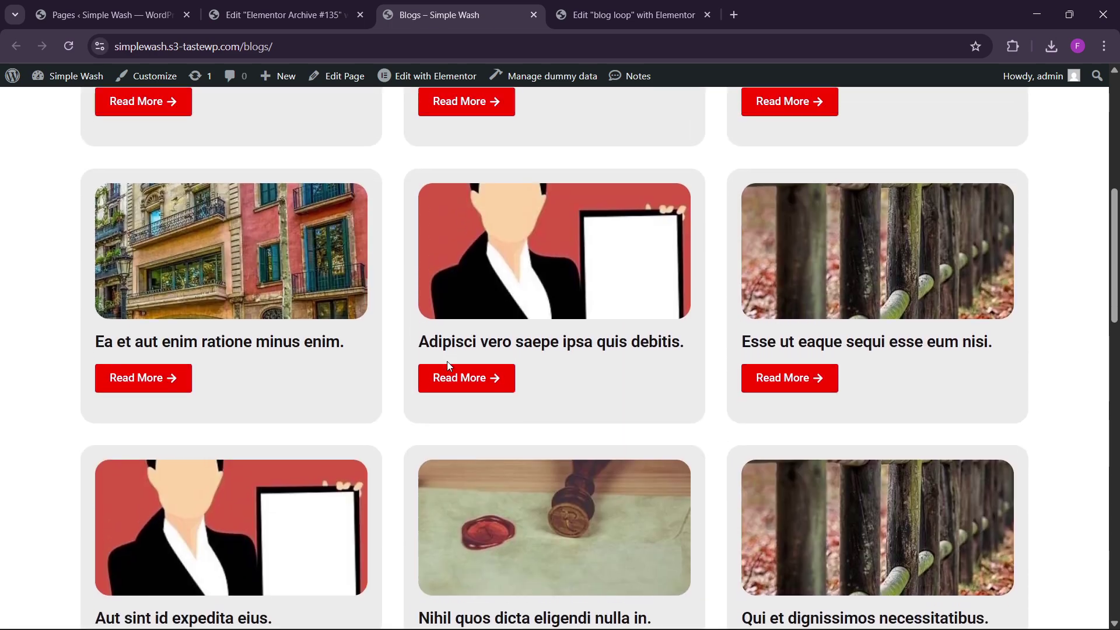
{"action": "scroll", "coordinate": [443, 380], "scroll_direction": "up", "scroll_amount": 5}
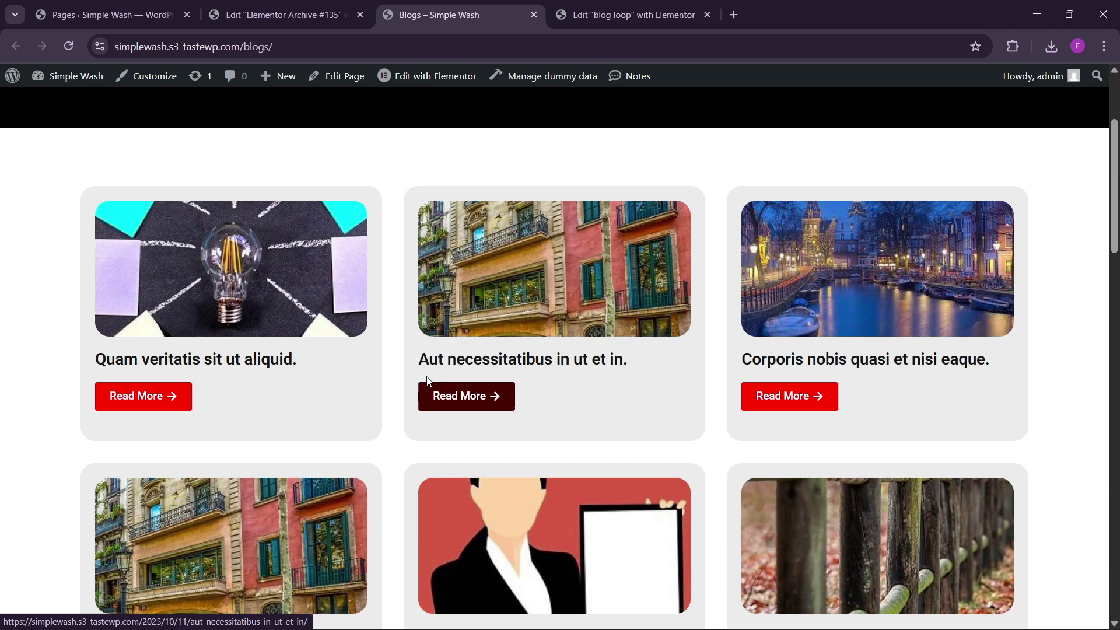
{"action": "scroll", "coordinate": [472, 407], "scroll_direction": "up", "scroll_amount": 3}
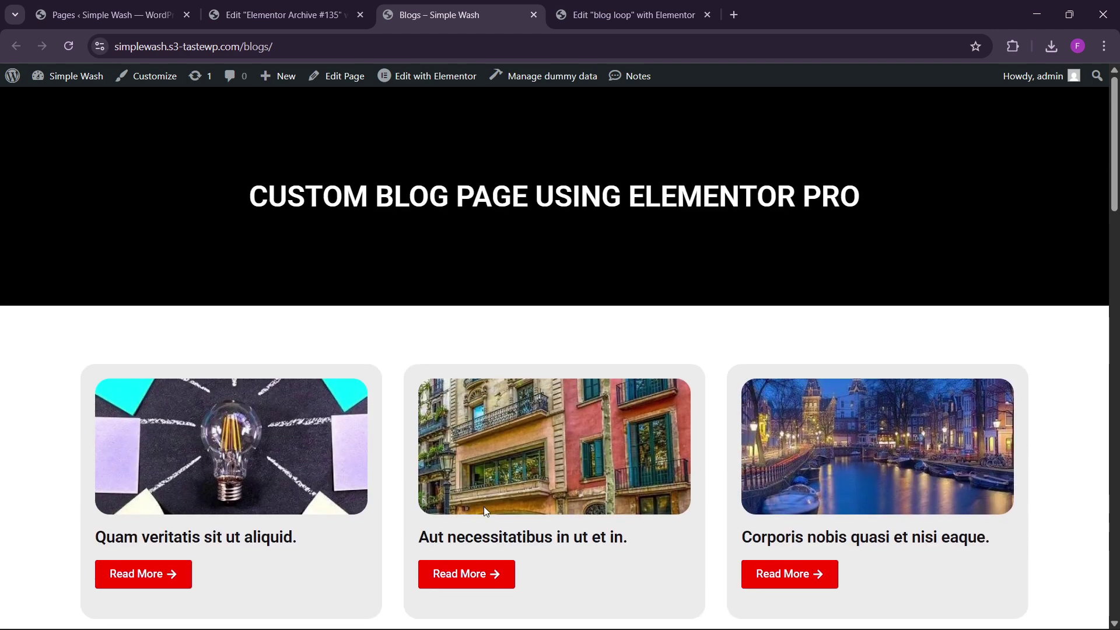
{"action": "left_click", "coordinate": [602, 13]}
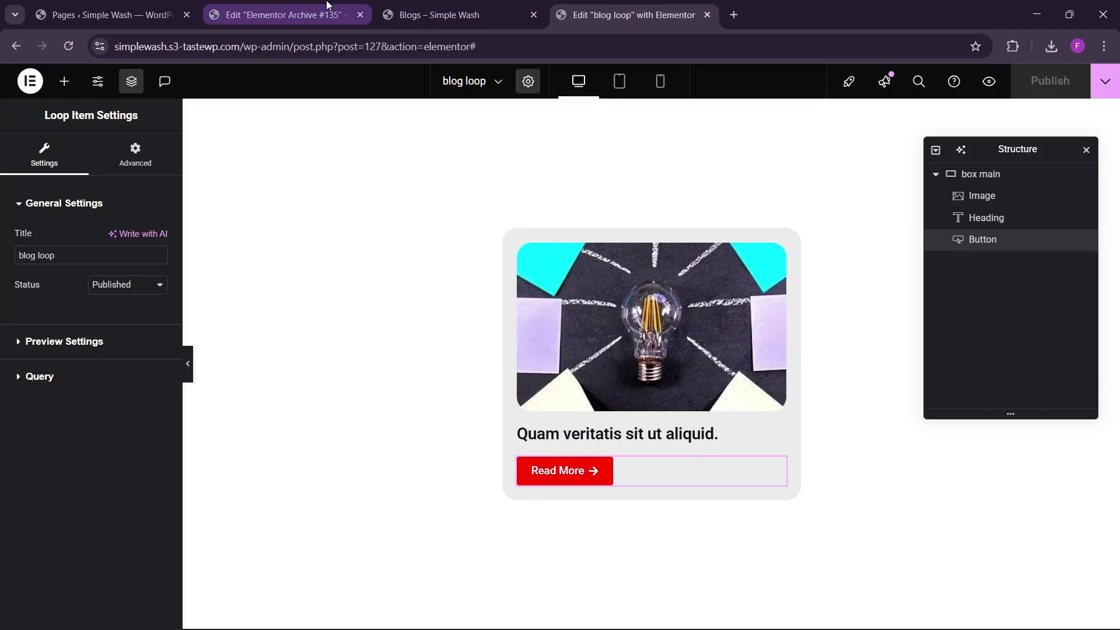
{"action": "left_click", "coordinate": [315, 14]}
{"action": "left_click", "coordinate": [624, 15]}
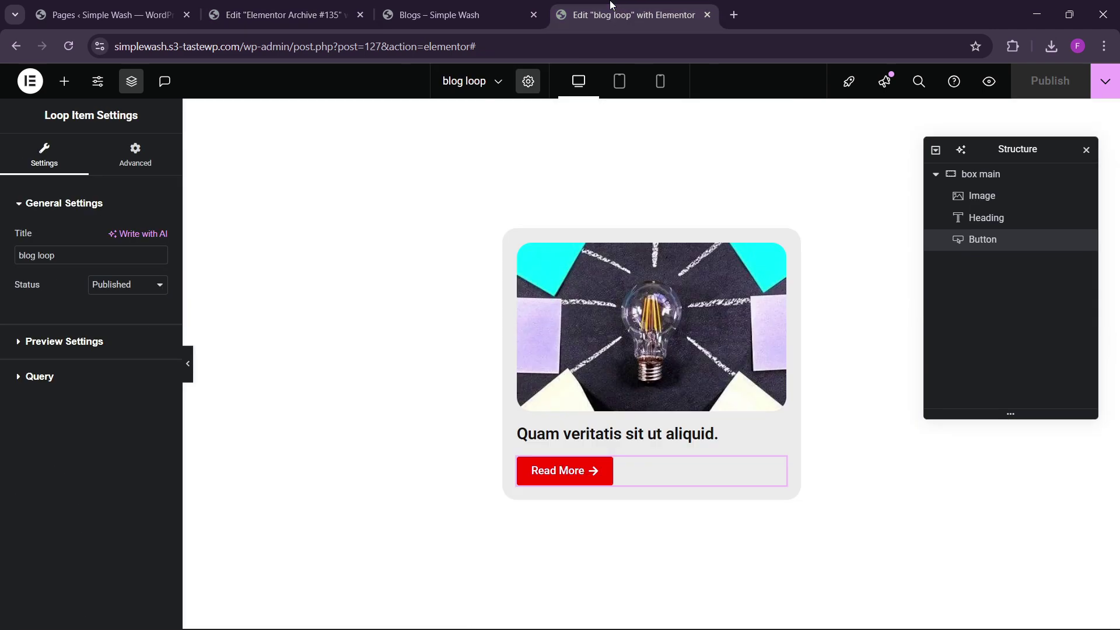
- Change the archive Loop Grid to 6 items per page, save with Ctrl+S, and return to Blogs
{"action": "left_click", "coordinate": [406, 4]}
{"action": "left_click", "coordinate": [286, 14]}
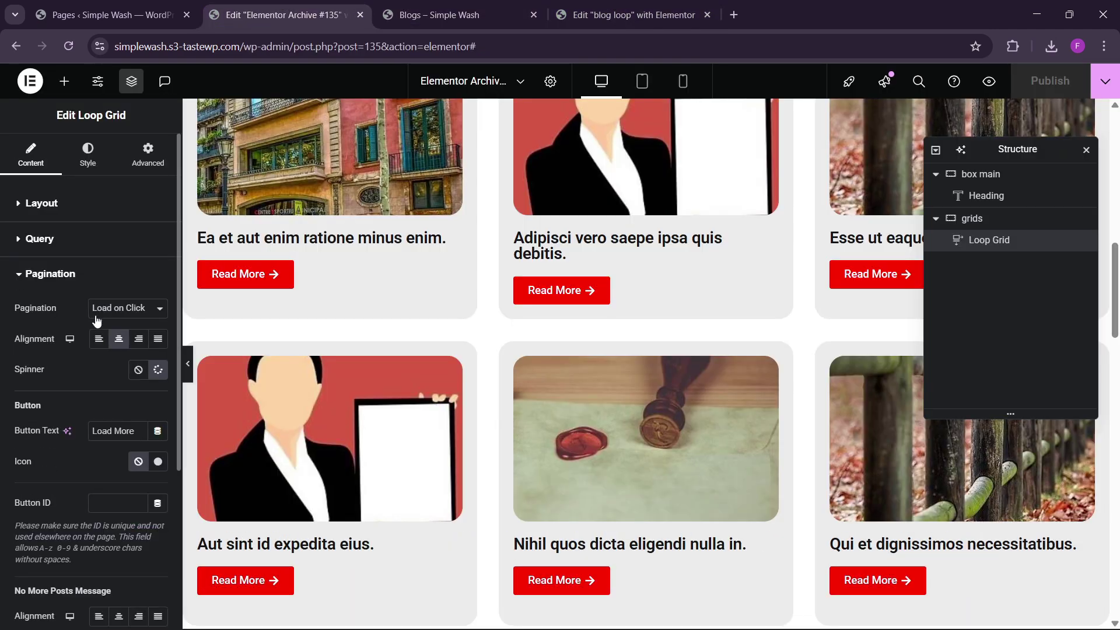
{"action": "left_click", "coordinate": [44, 216]}
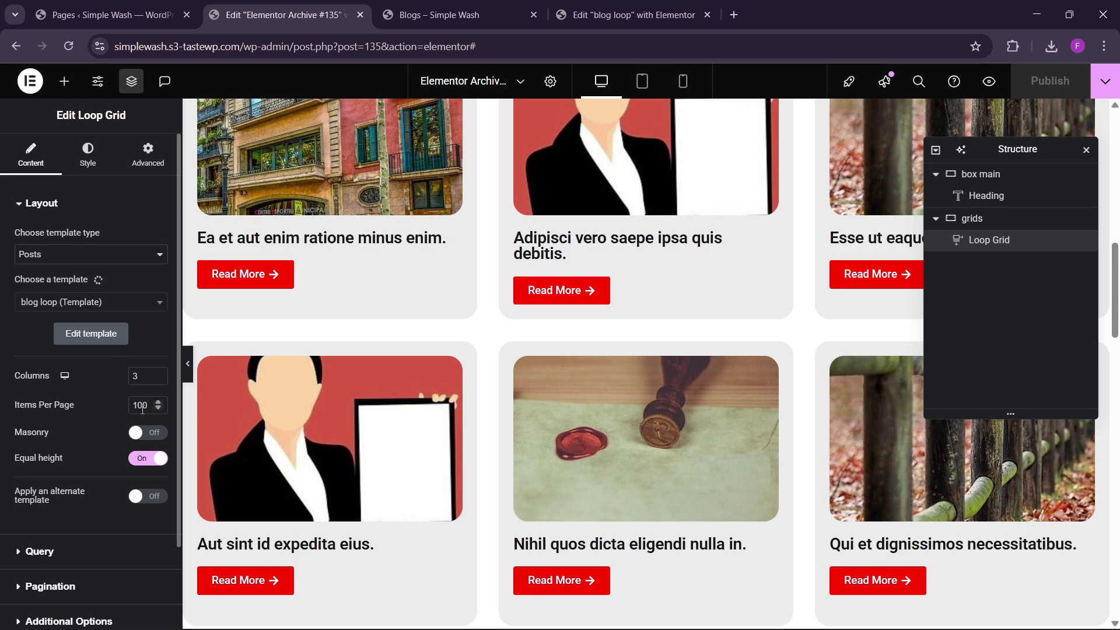
{"action": "left_click_drag", "start_coordinate": [130, 410], "coordinate": [134, 401]}
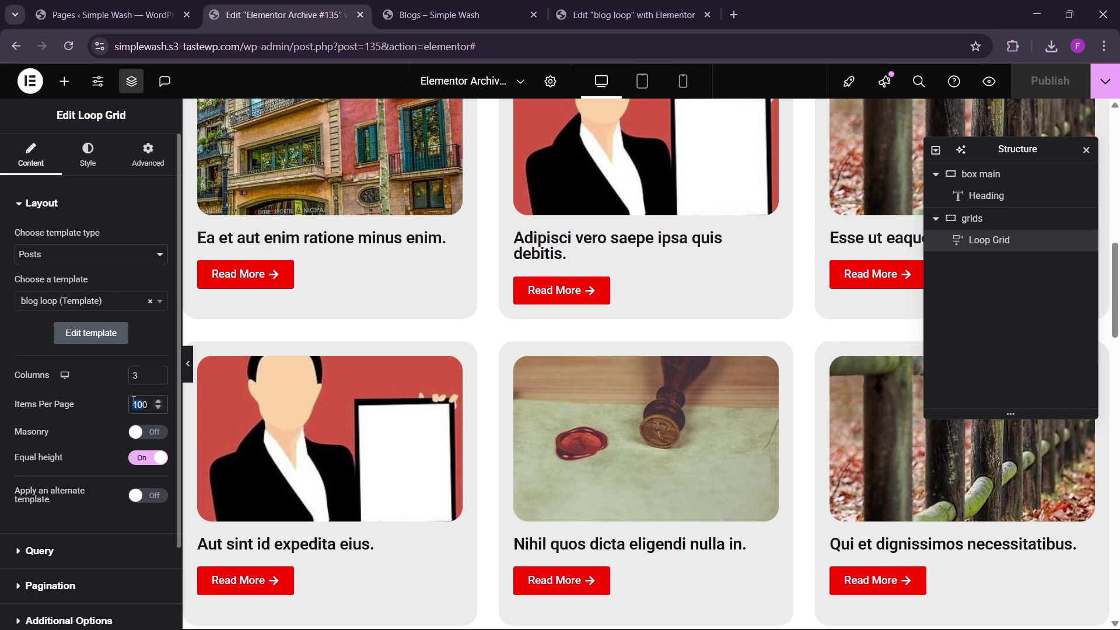
{"action": "key", "text": "BackSpace"}
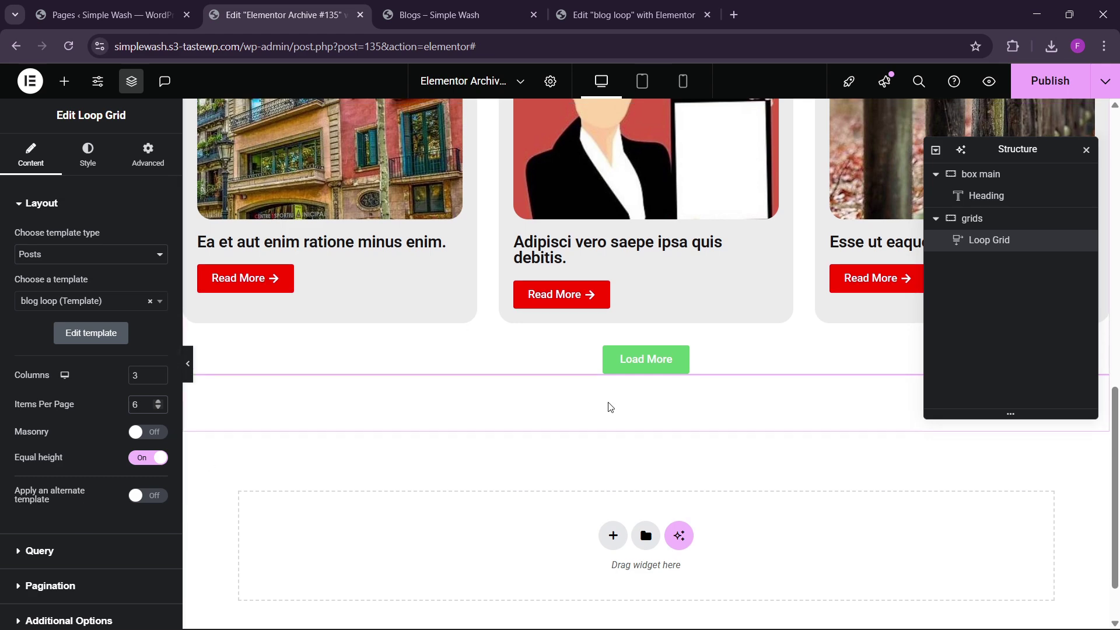
{"action": "scroll", "coordinate": [608, 405], "scroll_direction": "up", "scroll_amount": 2}
{"action": "key", "text": "ctrl+s"}
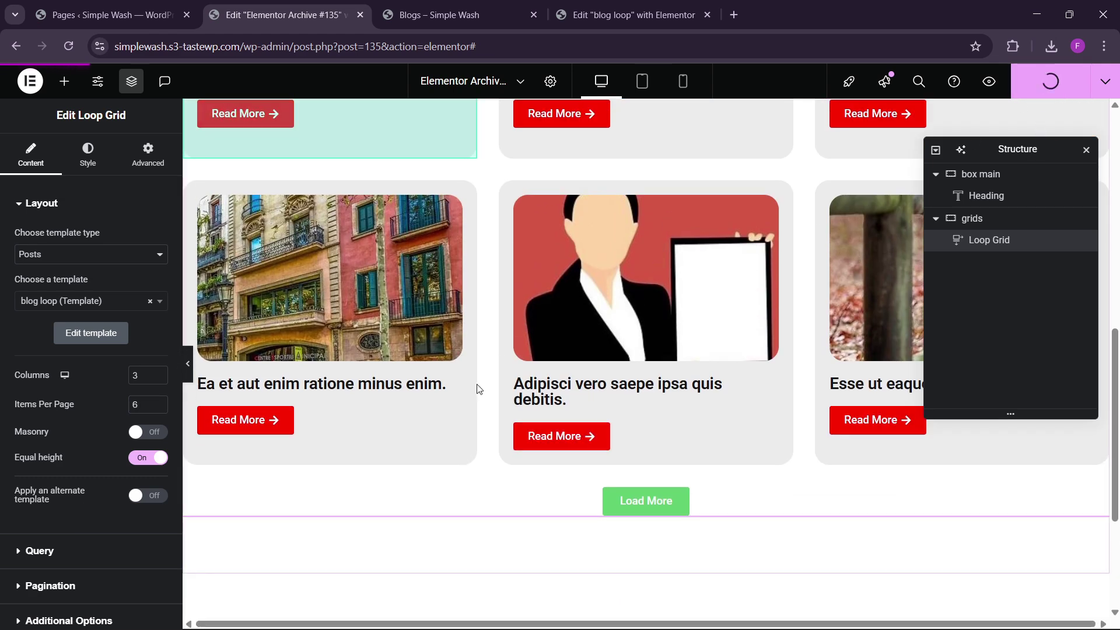
{"action": "left_click", "coordinate": [446, 14]}
- Reload the Blogs page and use Load More twice to append more post cards
{"action": "left_click", "coordinate": [369, 47]}
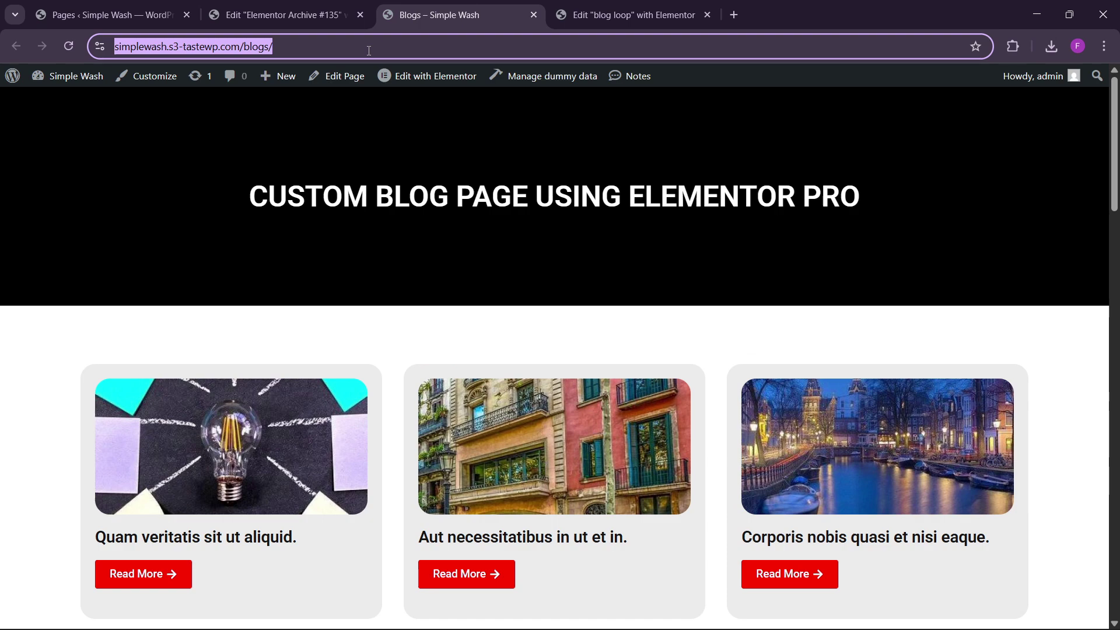
{"action": "key", "text": "Return"}
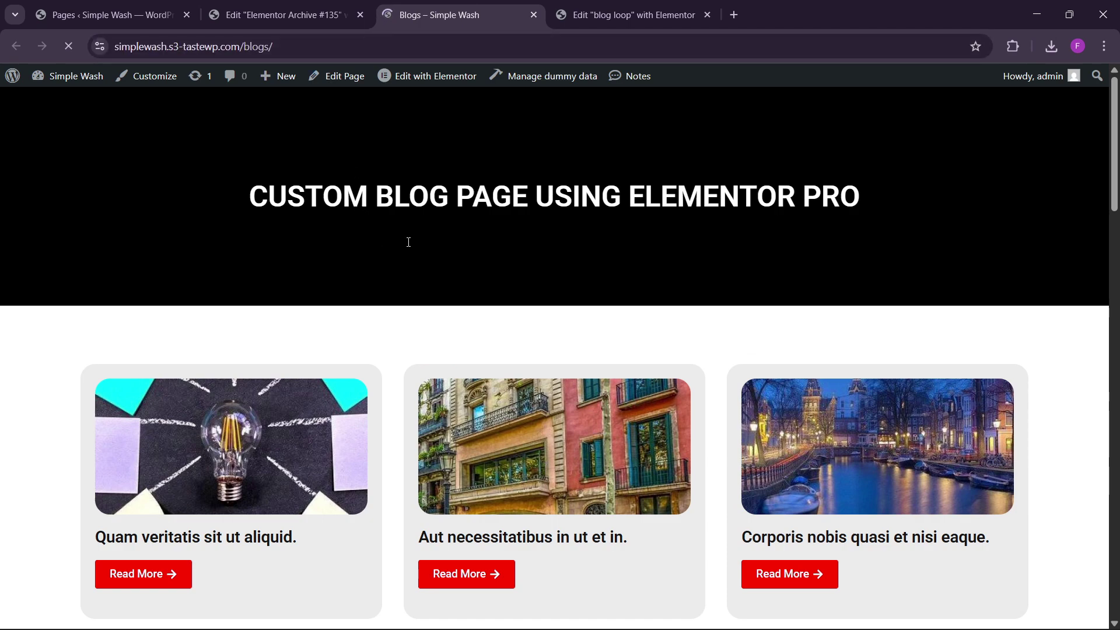
{"action": "scroll", "coordinate": [401, 250], "scroll_direction": "down", "scroll_amount": 5}
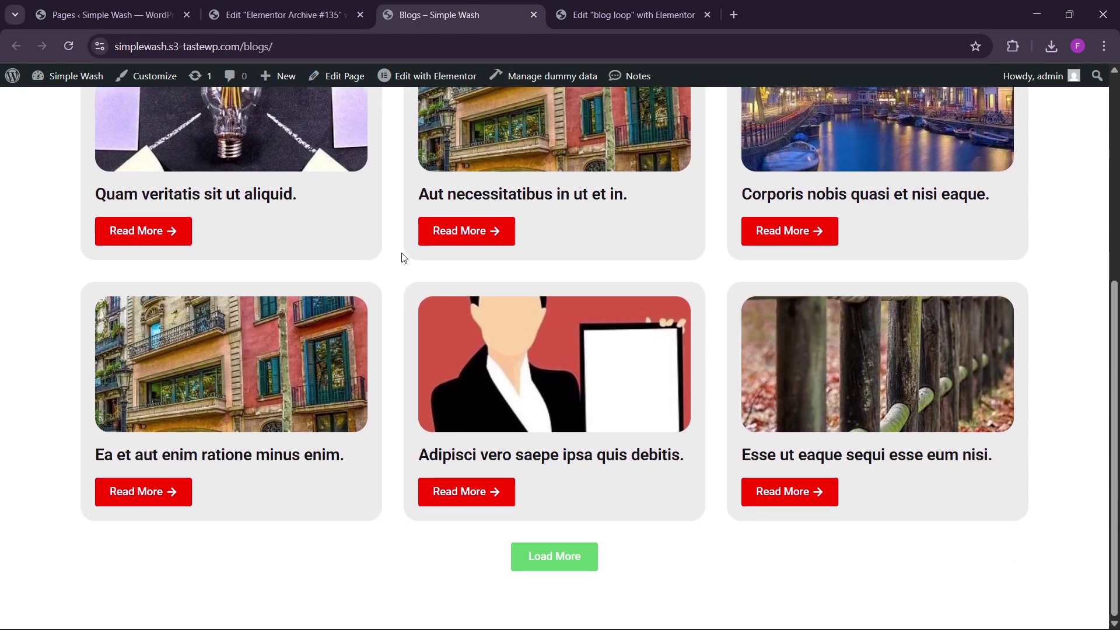
{"action": "left_click", "coordinate": [560, 551]}
{"action": "scroll", "coordinate": [624, 400], "scroll_direction": "down", "scroll_amount": 8}
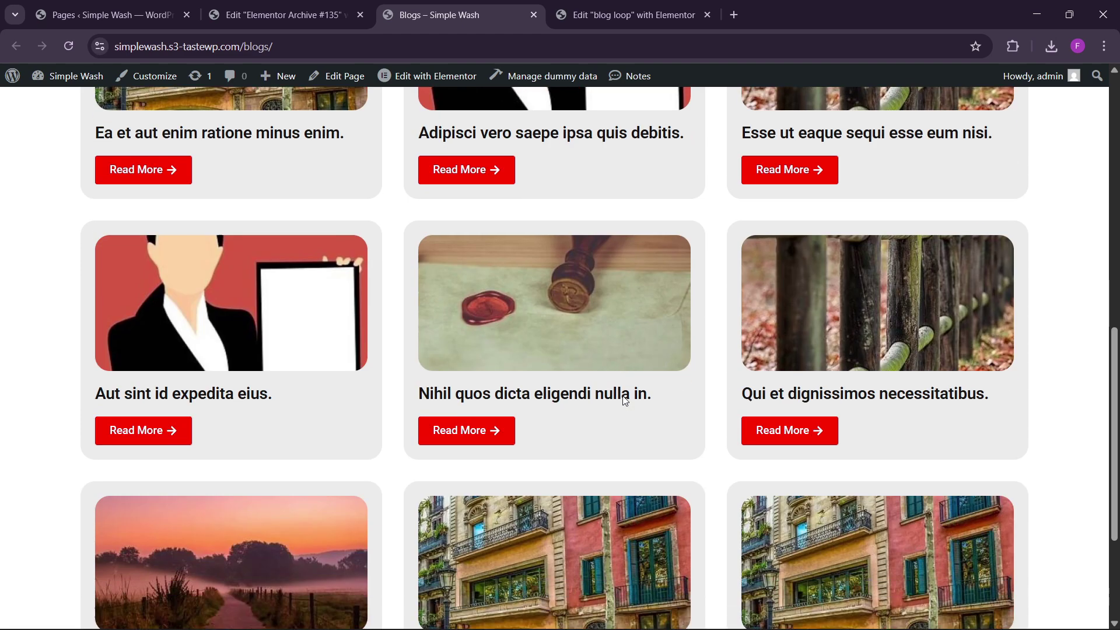
{"action": "left_click", "coordinate": [570, 563]}
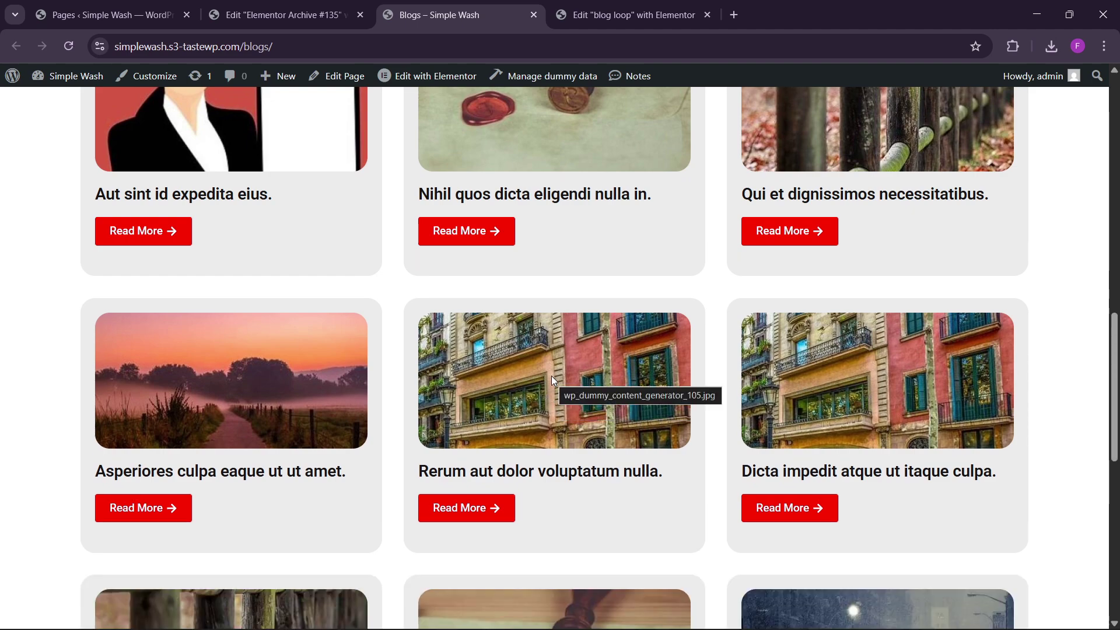
{"action": "scroll", "coordinate": [551, 376], "scroll_direction": "down", "scroll_amount": 3}
{"action": "scroll", "coordinate": [551, 376], "scroll_direction": "down", "scroll_amount": 6}
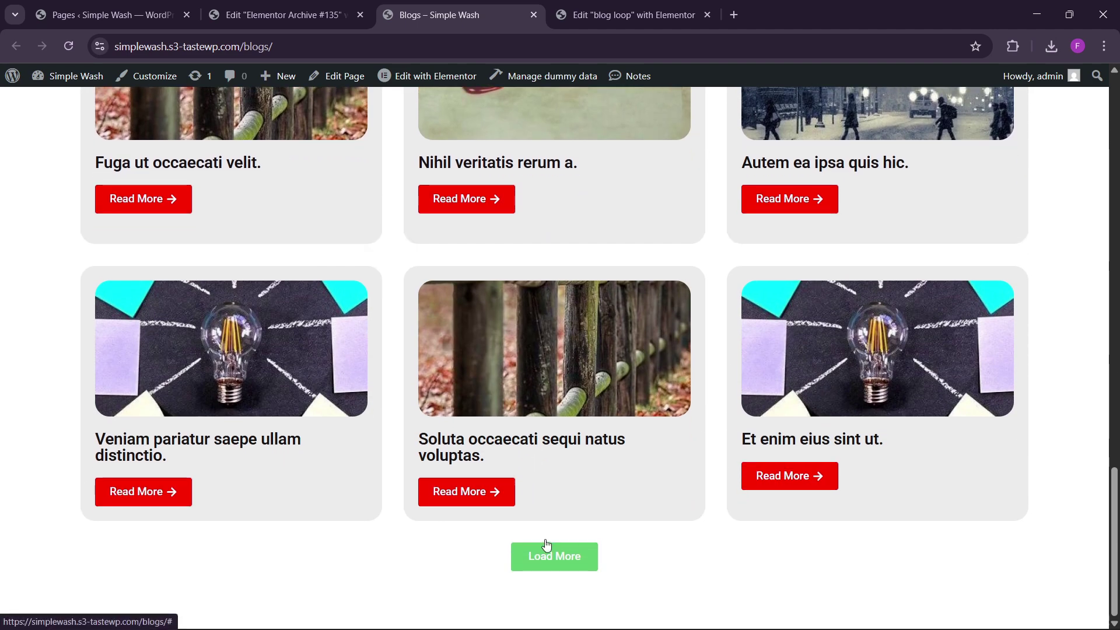
{"action": "scroll", "coordinate": [553, 415], "scroll_direction": "up", "scroll_amount": 18}
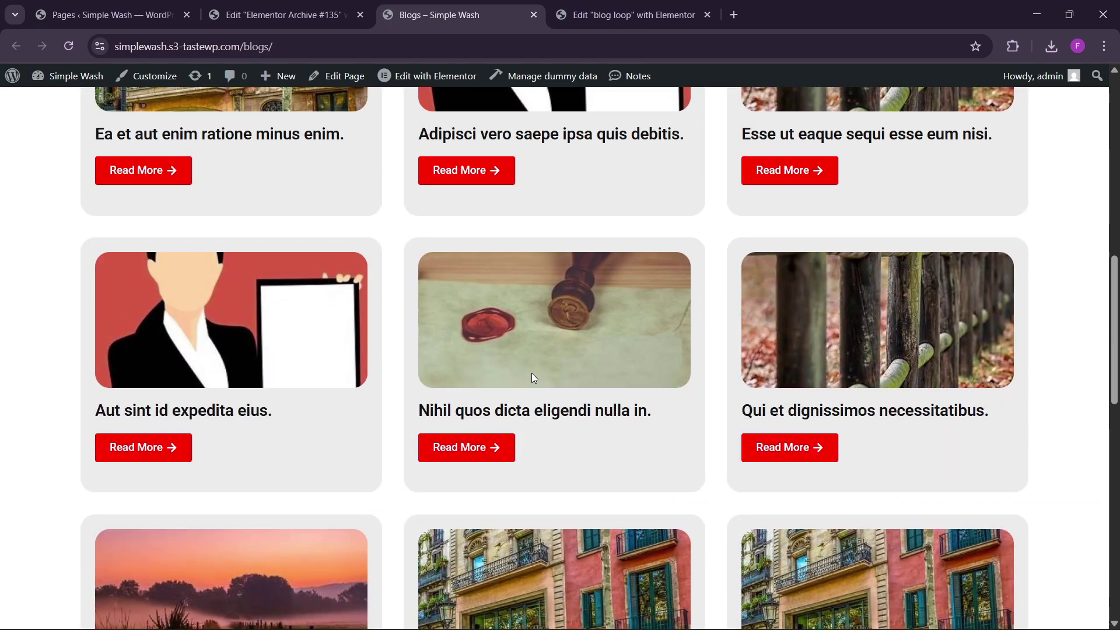
{"action": "scroll", "coordinate": [530, 380], "scroll_direction": "up", "scroll_amount": 6}
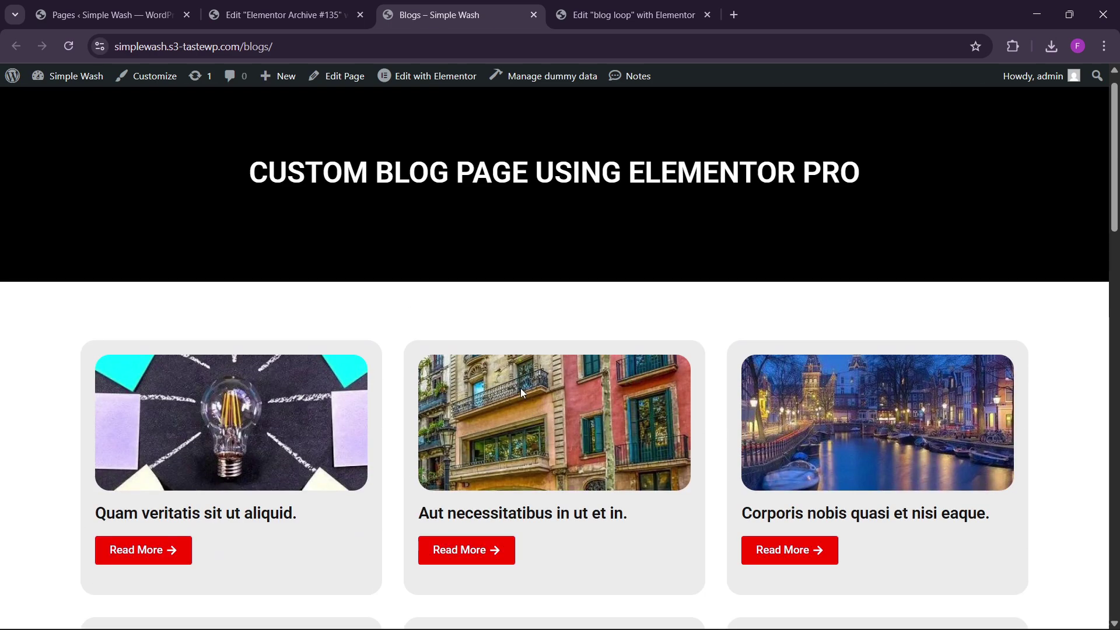
{"action": "scroll", "coordinate": [531, 388], "scroll_direction": "down", "scroll_amount": 5}
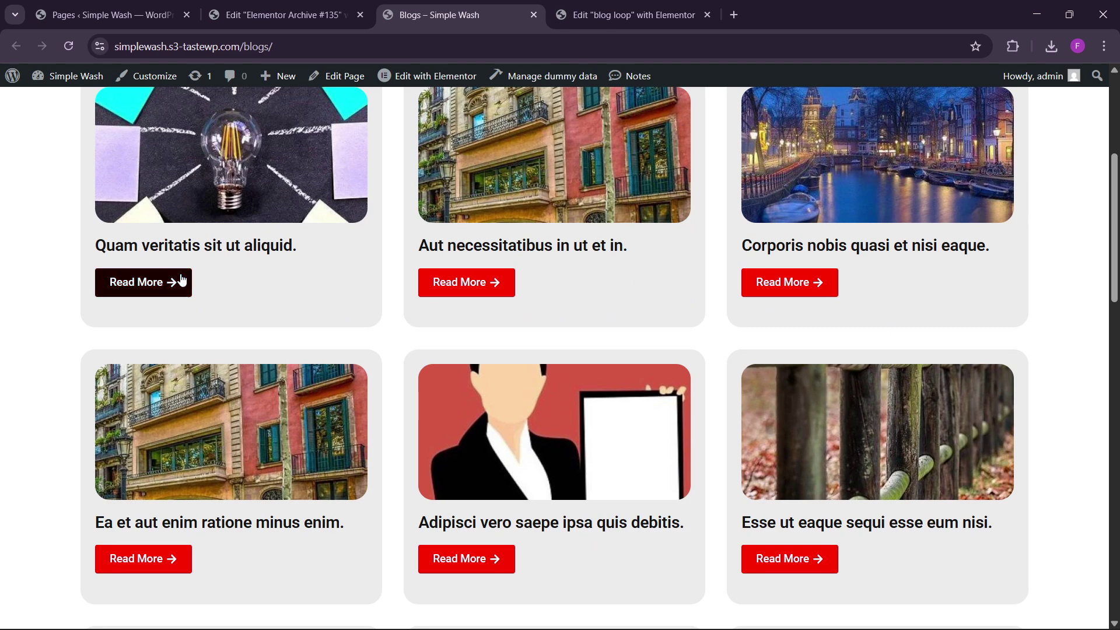
{"action": "scroll", "coordinate": [487, 374], "scroll_direction": "up", "scroll_amount": 5}
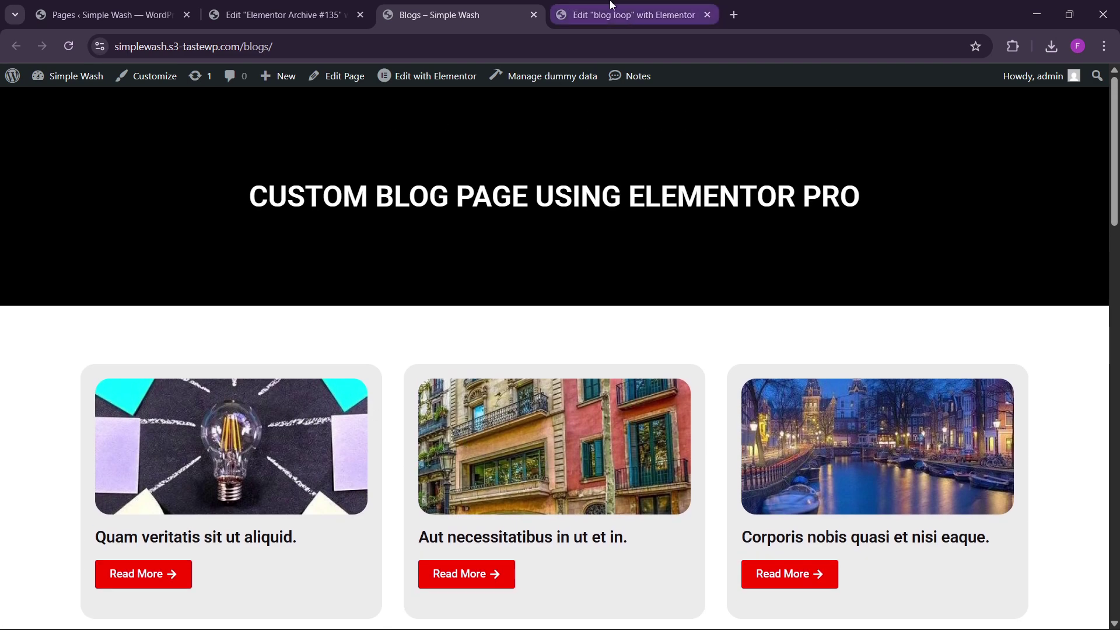
{"action": "left_click", "coordinate": [630, 15]}
{"action": "left_click", "coordinate": [624, 320]}
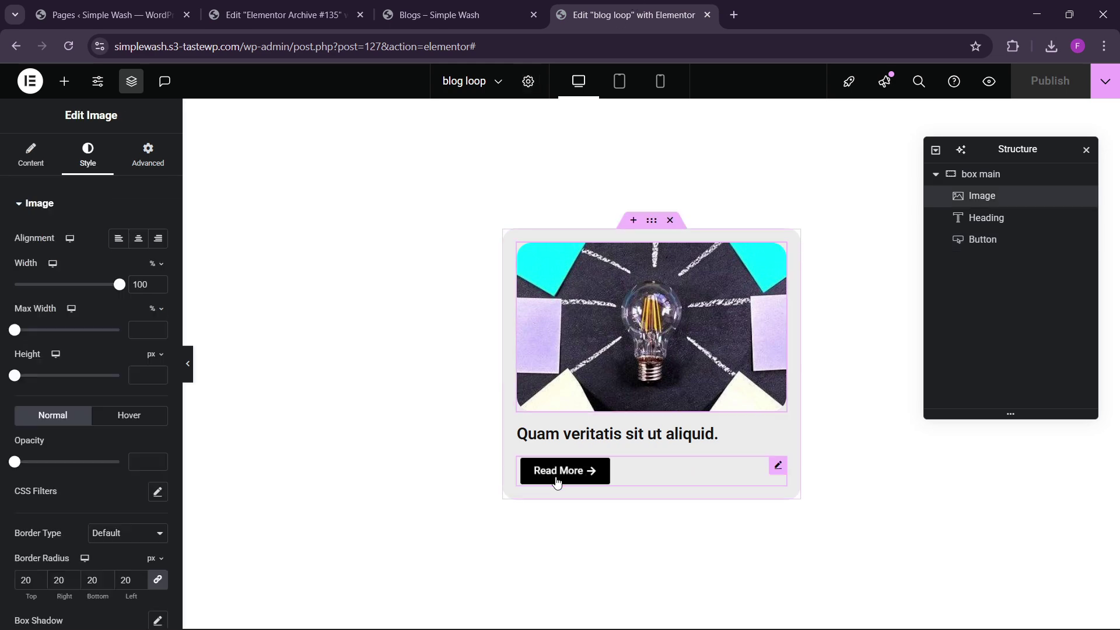
{"action": "left_click", "coordinate": [556, 474]}
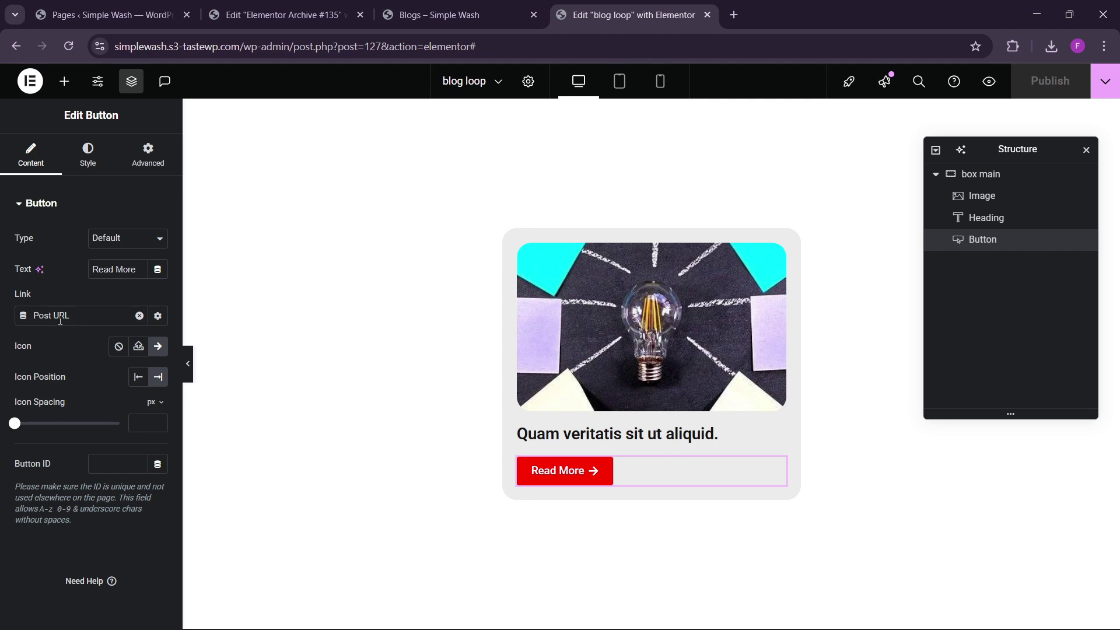
{"action": "left_click", "coordinate": [443, 15]}
- Open the first post via Read More, go back to Blogs, then return to the blog loop editor
{"action": "scroll", "coordinate": [376, 338], "scroll_direction": "down", "scroll_amount": 2}
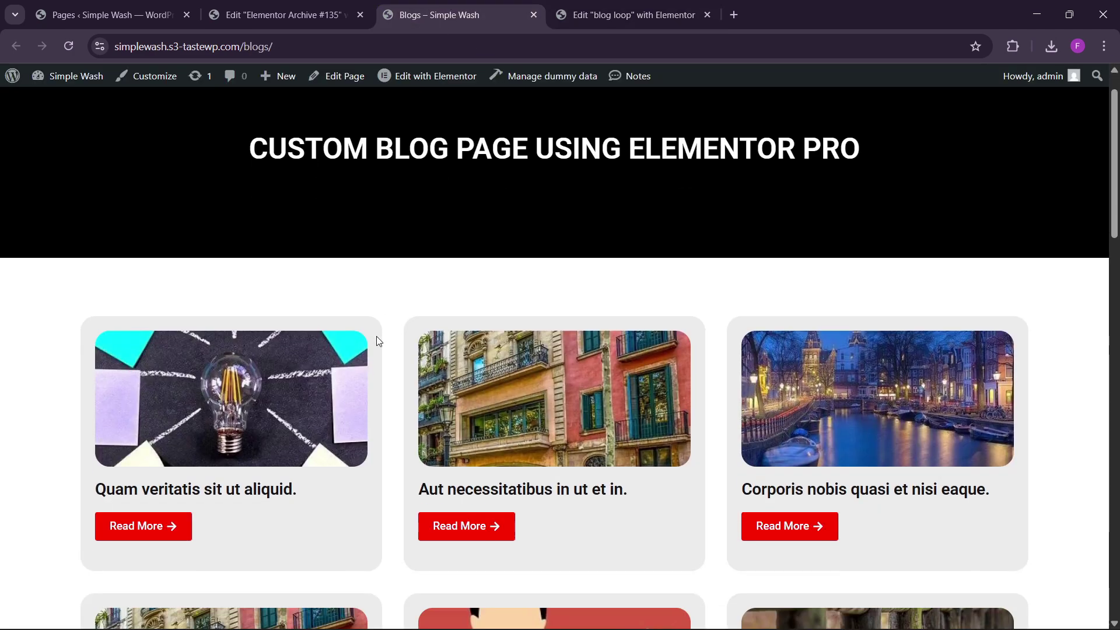
{"action": "left_click", "coordinate": [233, 482]}
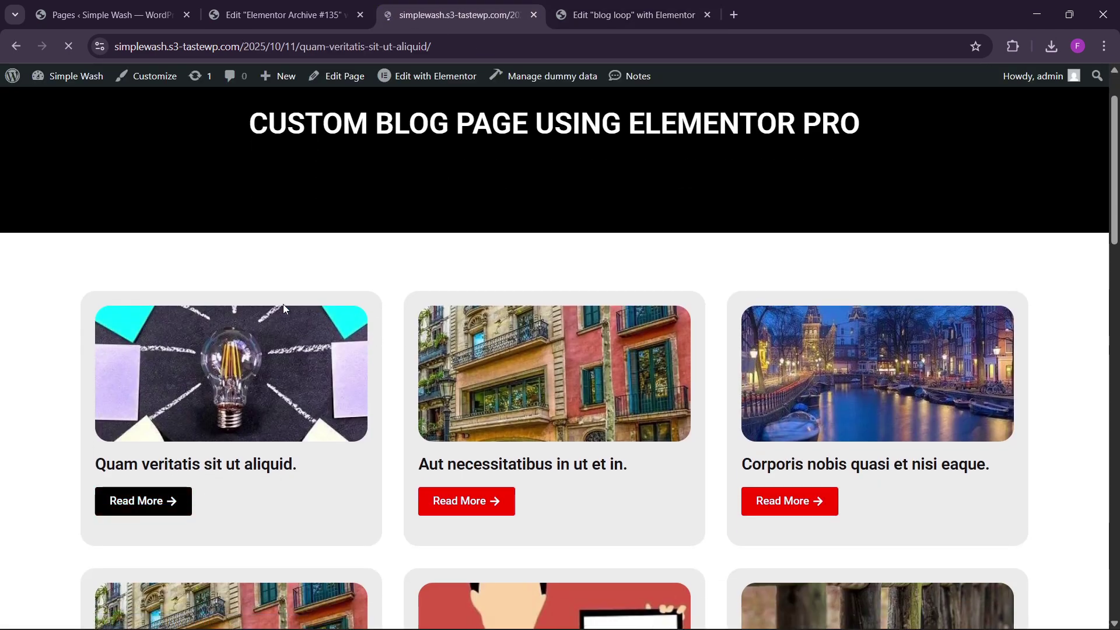
{"action": "scroll", "coordinate": [380, 375], "scroll_direction": "down", "scroll_amount": 2}
{"action": "scroll", "coordinate": [314, 301], "scroll_direction": "up", "scroll_amount": 2}
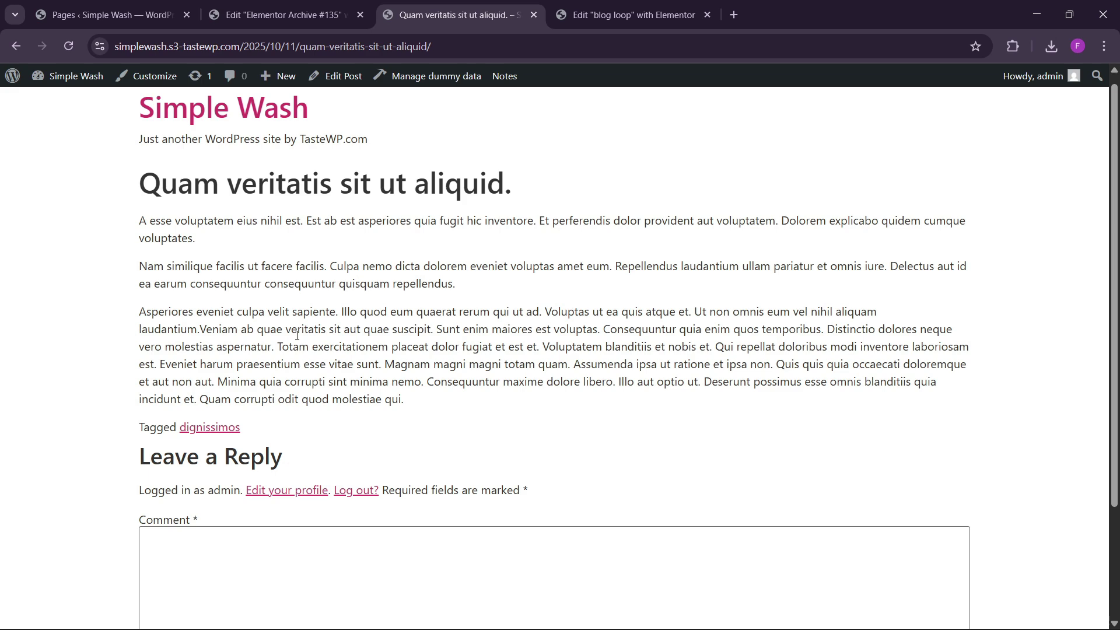
{"action": "key", "text": "alt+Left"}
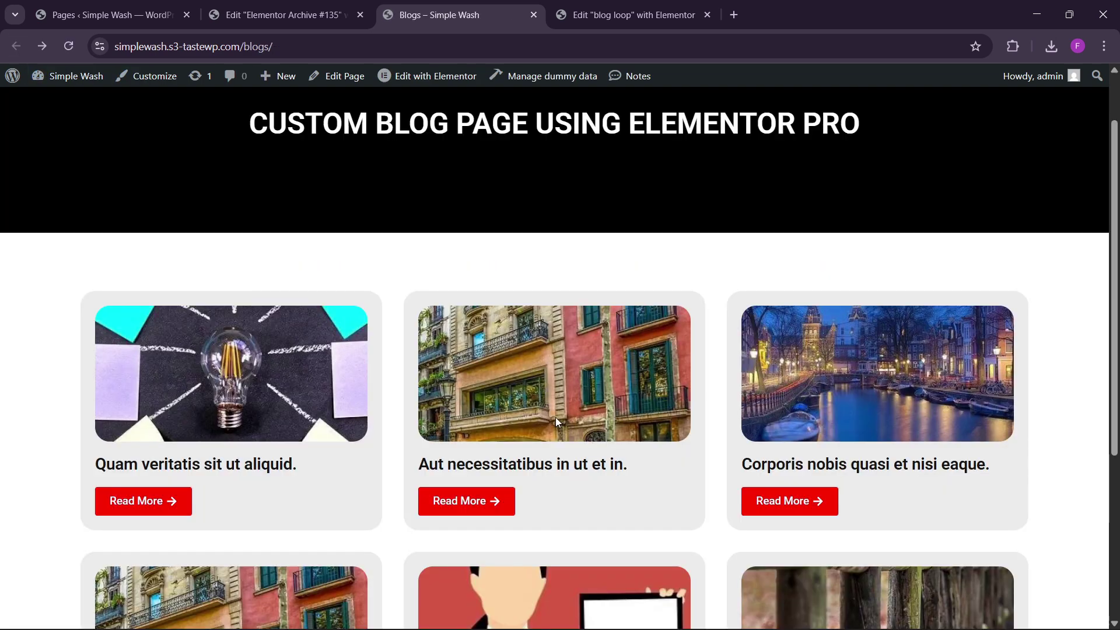
{"action": "scroll", "coordinate": [457, 412], "scroll_direction": "down", "scroll_amount": 5}
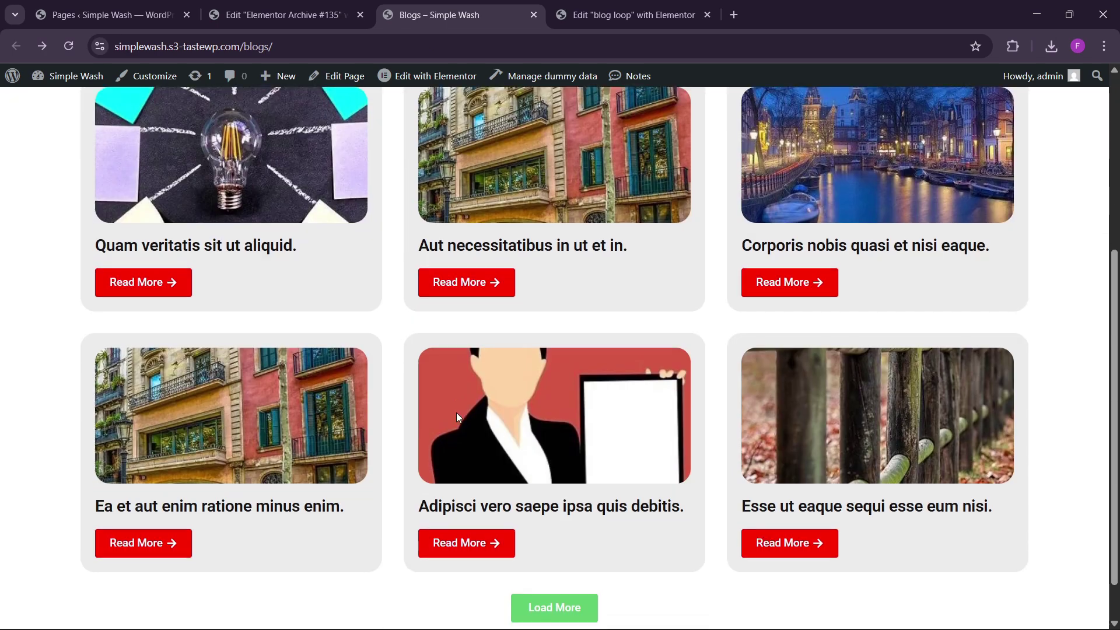
{"action": "scroll", "coordinate": [456, 412], "scroll_direction": "down", "scroll_amount": 1}
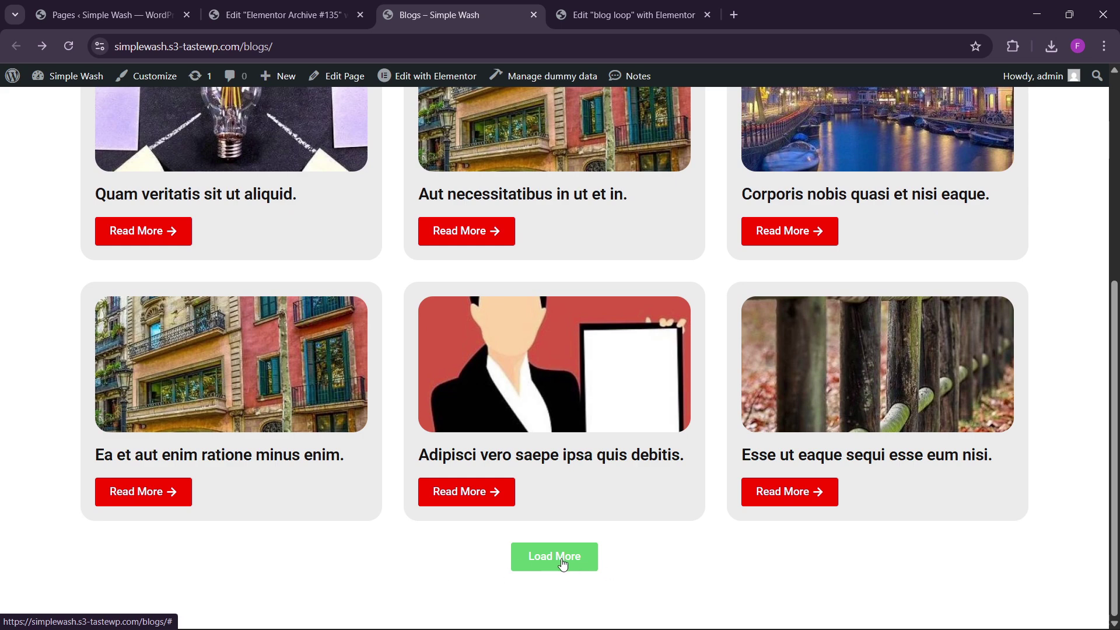
{"action": "key", "text": "ctrl+Tab"}
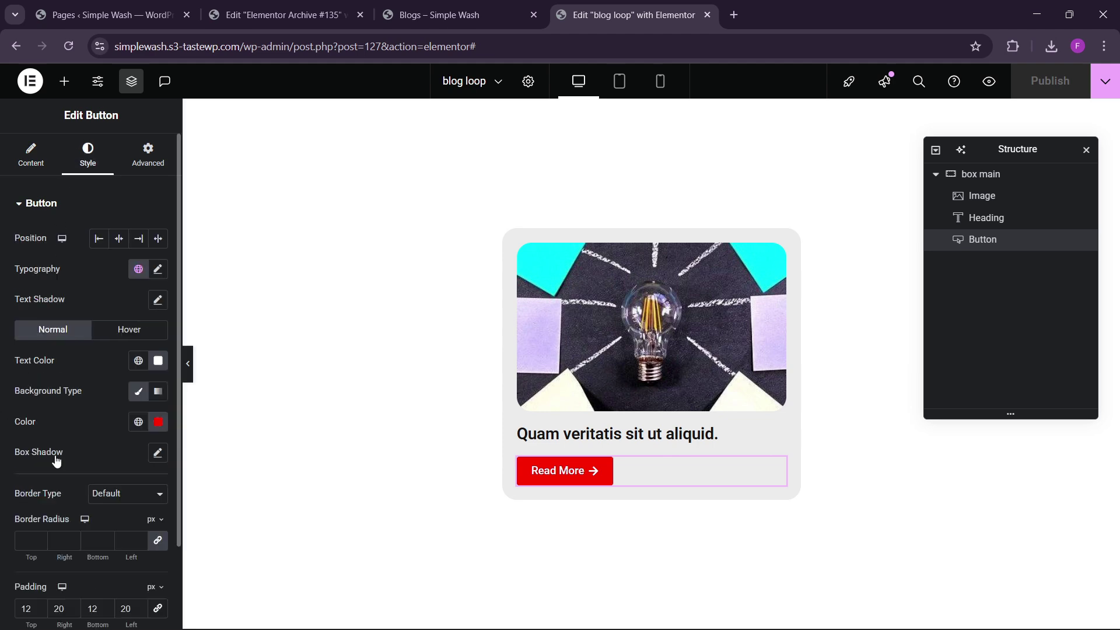
- Switch to the Elementor Archive #135 editor
{"action": "scroll", "coordinate": [55, 457], "scroll_direction": "down", "scroll_amount": 2}
{"action": "scroll", "coordinate": [61, 496], "scroll_direction": "up", "scroll_amount": 2}
{"action": "left_click", "coordinate": [320, 5]}
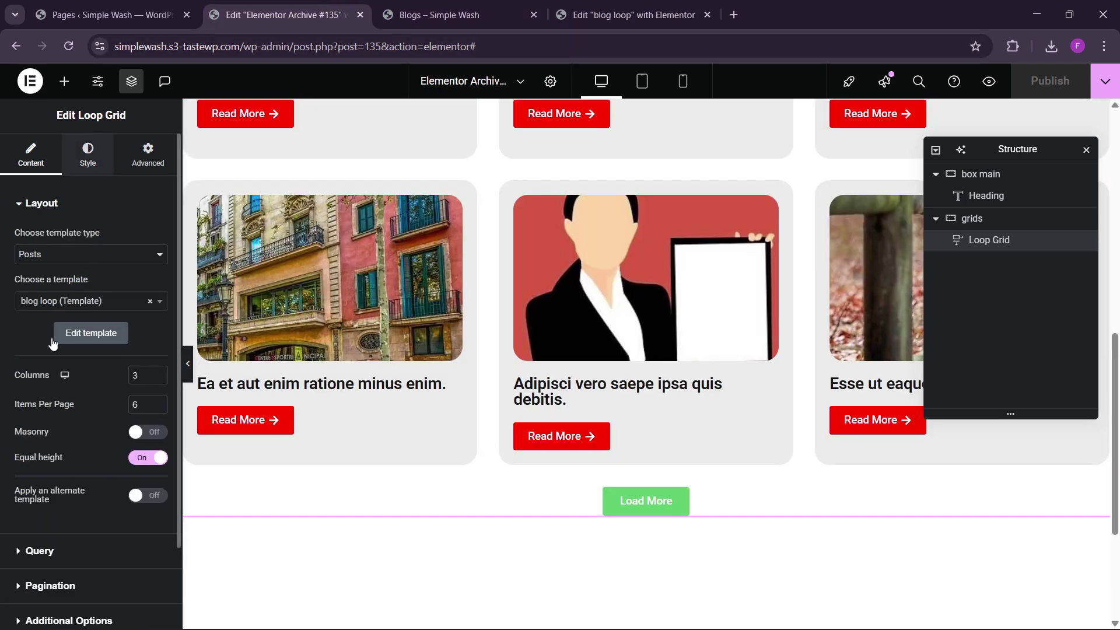
- Set the Load More button's normal background colour to black #020101
{"action": "left_click", "coordinate": [87, 155]}
{"action": "scroll", "coordinate": [53, 404], "scroll_direction": "down", "scroll_amount": 6}
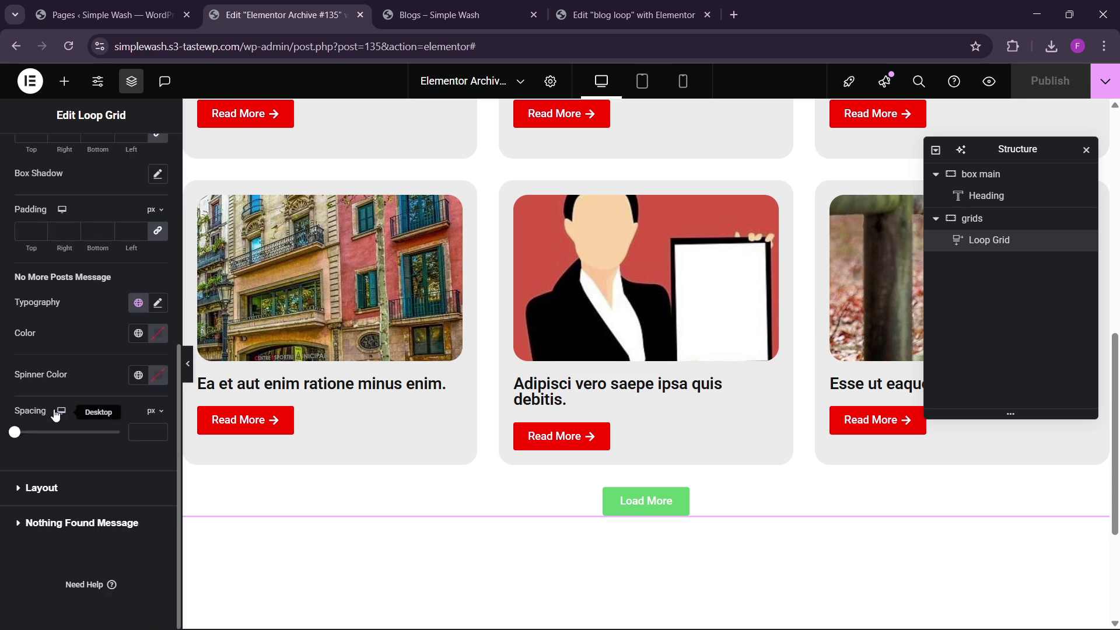
{"action": "left_click", "coordinate": [52, 490]}
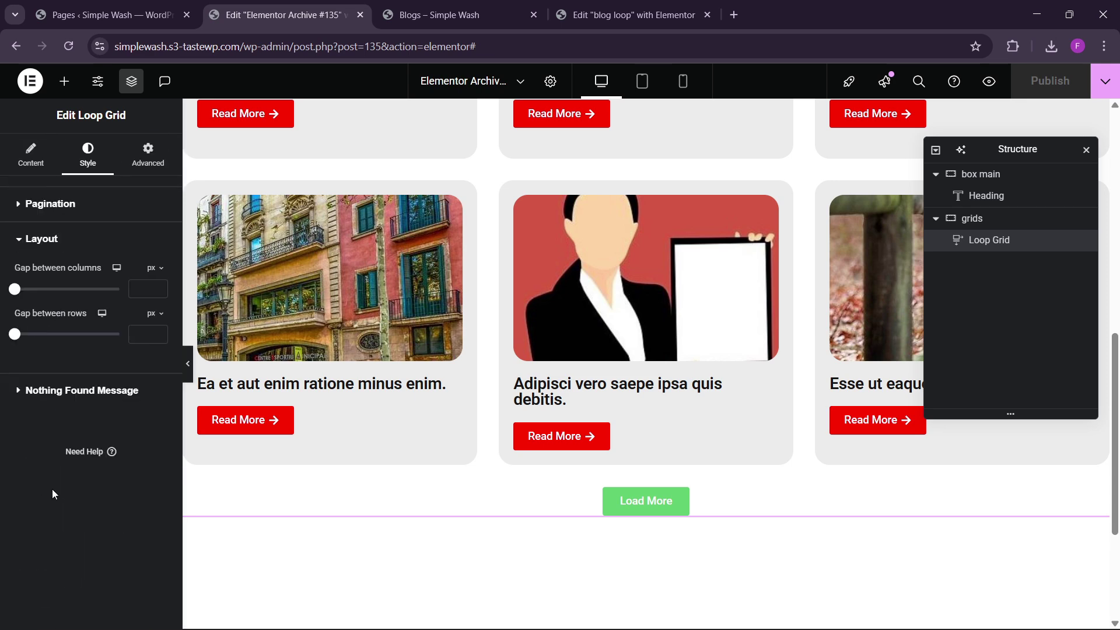
{"action": "left_click", "coordinate": [52, 203]}
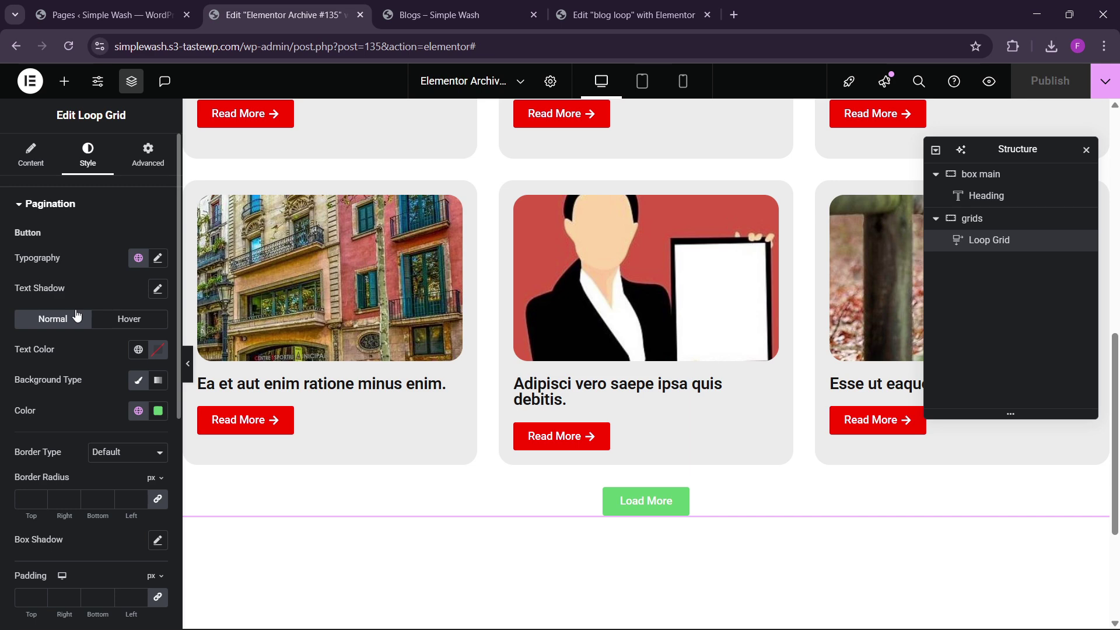
{"action": "left_click", "coordinate": [158, 411]}
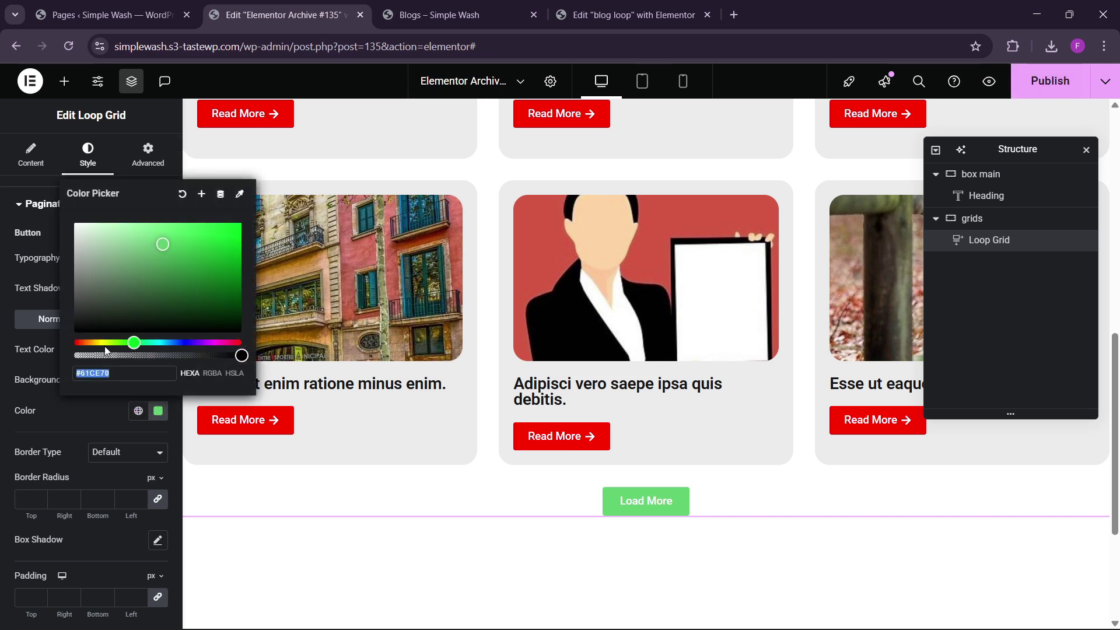
{"action": "left_click_drag", "start_coordinate": [104, 345], "coordinate": [62, 397]}
{"action": "left_click", "coordinate": [90, 394]}
{"action": "left_click", "coordinate": [153, 405]}
{"action": "left_click", "coordinate": [159, 349]}
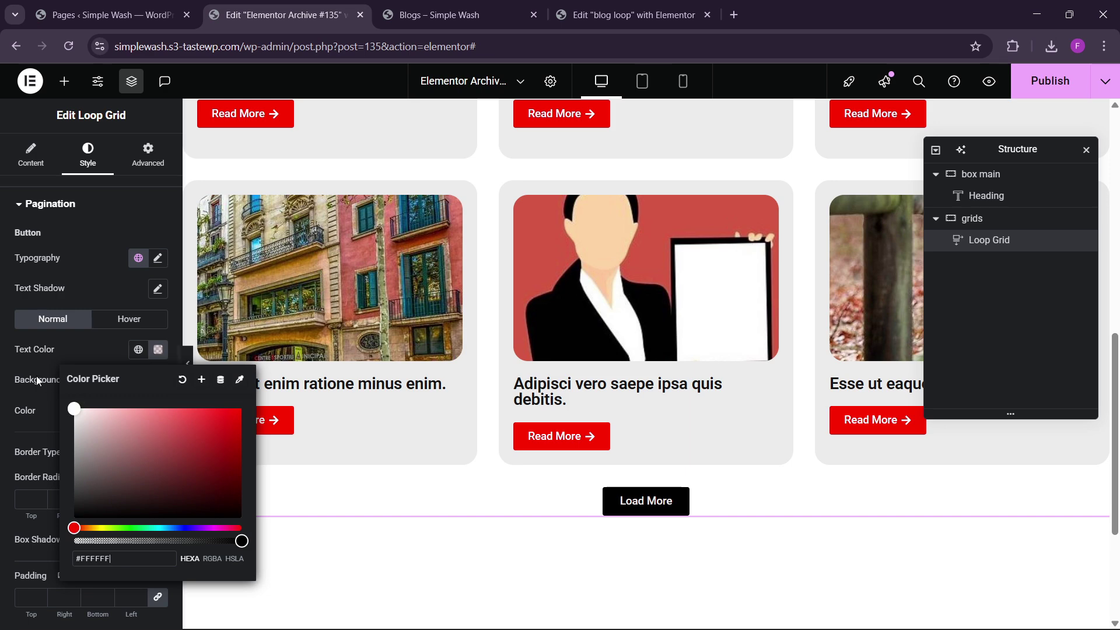
- Give Load More a red #FF0000 hover with white text and Shrink animation, then publish
{"action": "left_click", "coordinate": [129, 319]}
{"action": "left_click", "coordinate": [154, 411]}
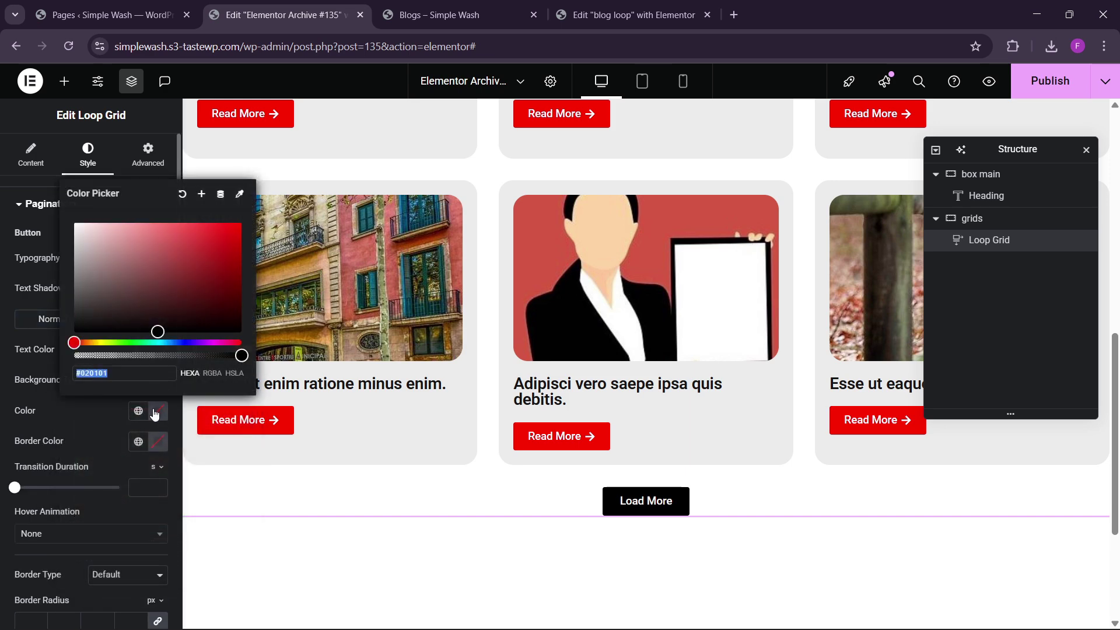
{"action": "left_click_drag", "start_coordinate": [128, 317], "coordinate": [251, 232]}
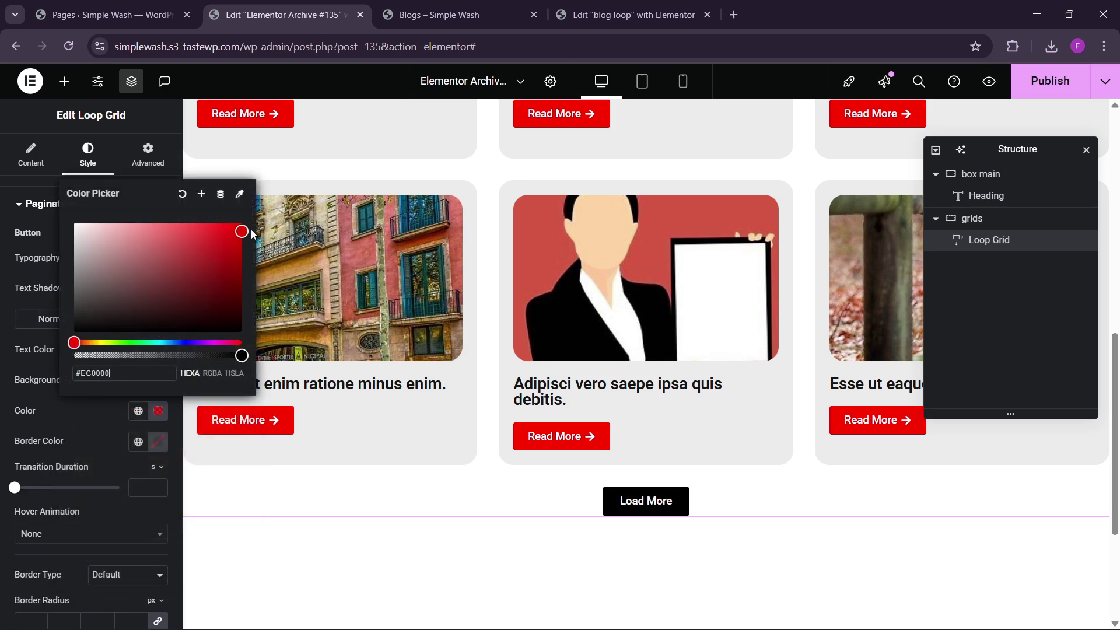
{"action": "left_click", "coordinate": [73, 424]}
{"action": "left_click", "coordinate": [159, 350]}
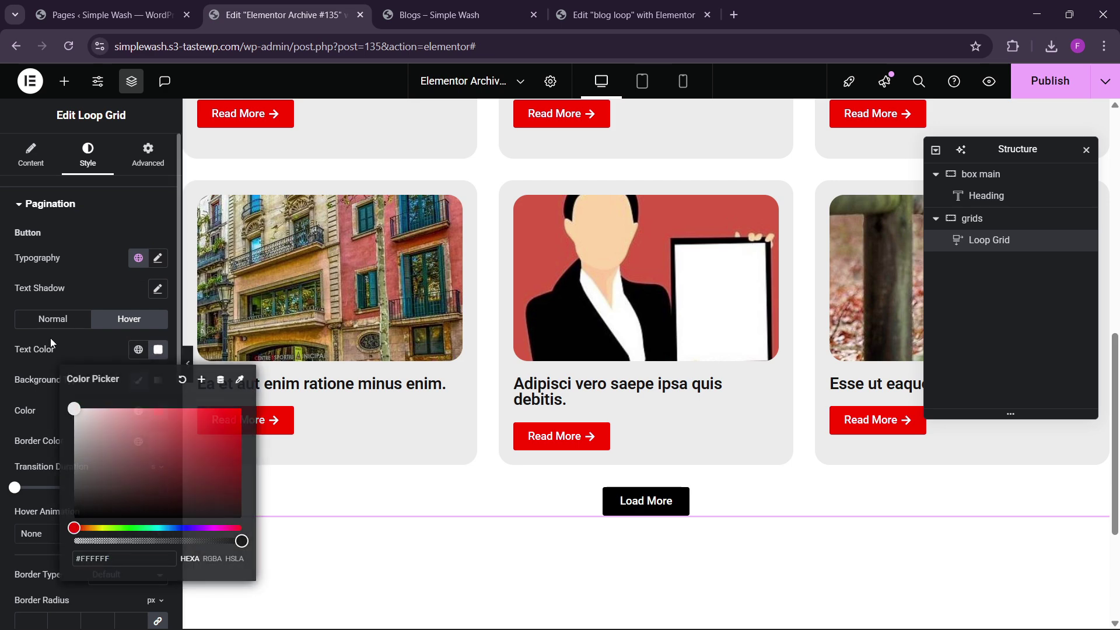
{"action": "left_click", "coordinate": [41, 535]}
{"action": "left_click", "coordinate": [26, 402]}
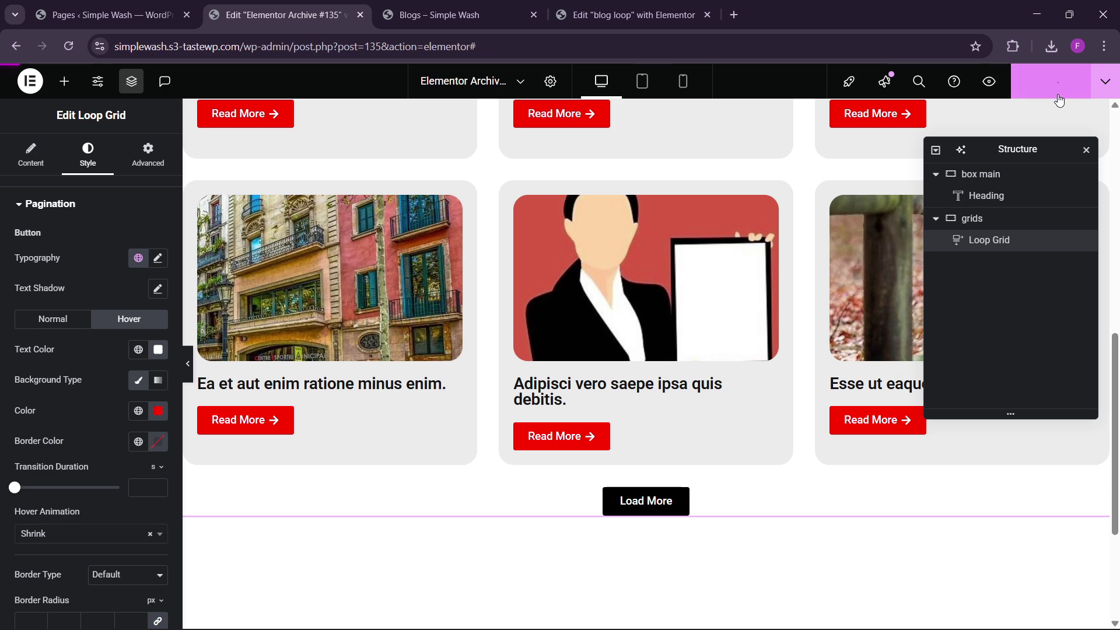
{"action": "left_click", "coordinate": [1053, 83]}
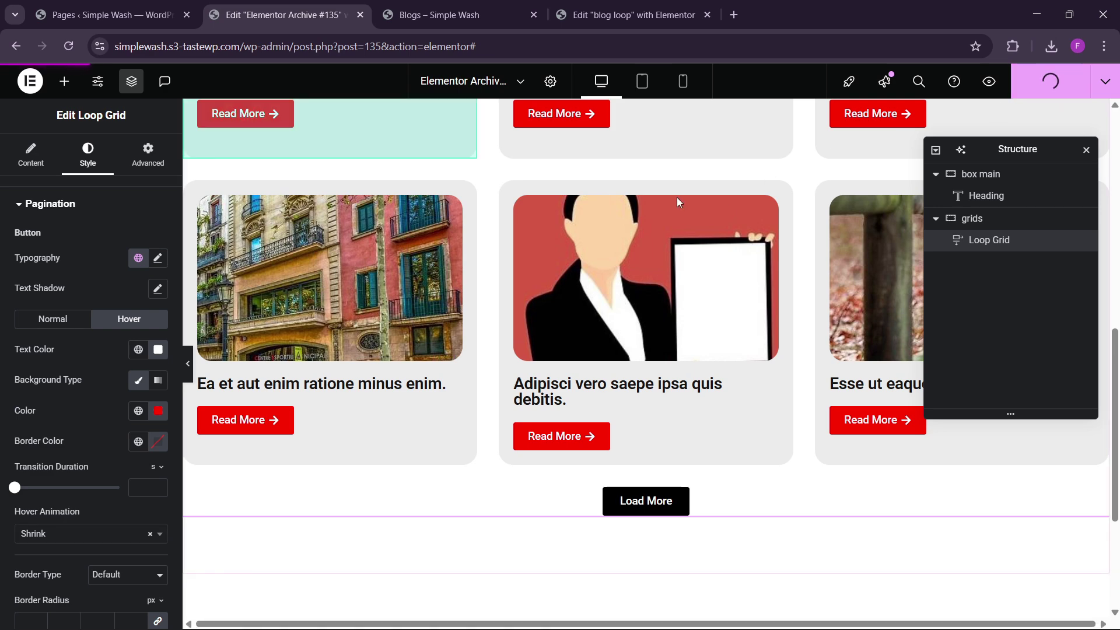
- Reload the Blogs tab and use the restyled black Load More button to fetch more posts
{"action": "left_click", "coordinate": [442, 7]}
{"action": "left_click", "coordinate": [271, 48]}
{"action": "key", "text": "Return"}
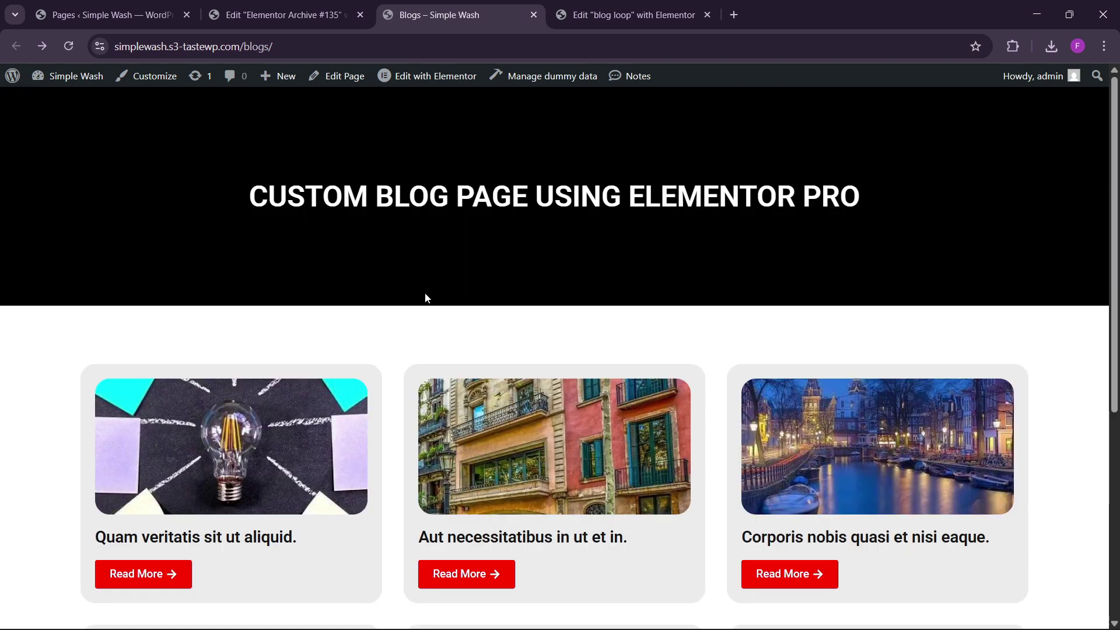
{"action": "scroll", "coordinate": [426, 298], "scroll_direction": "down", "scroll_amount": 5}
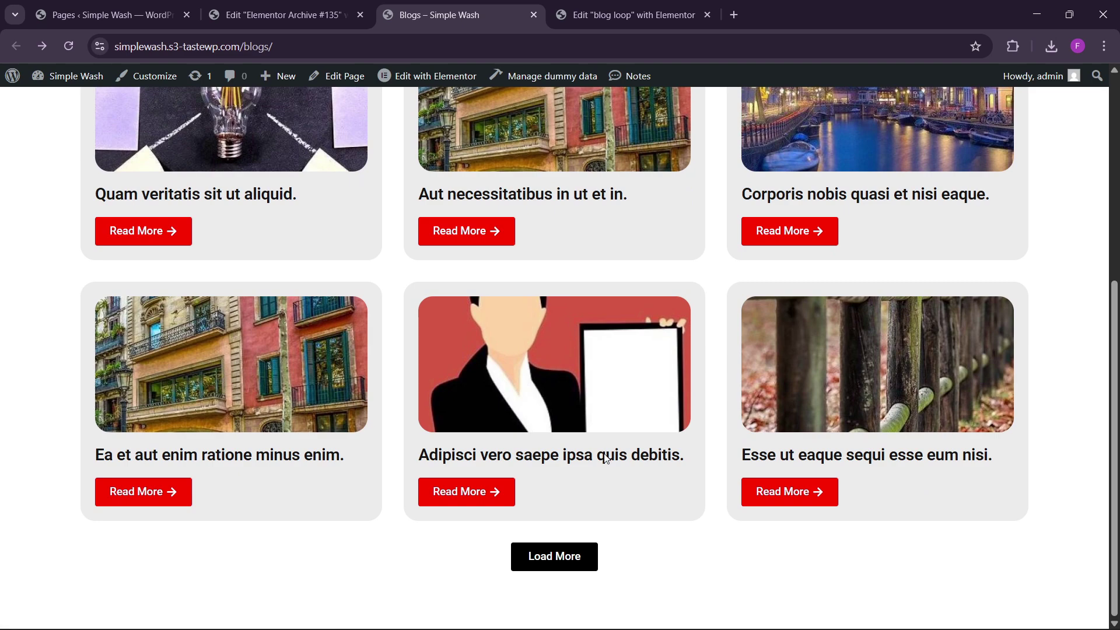
{"action": "left_click", "coordinate": [515, 557]}
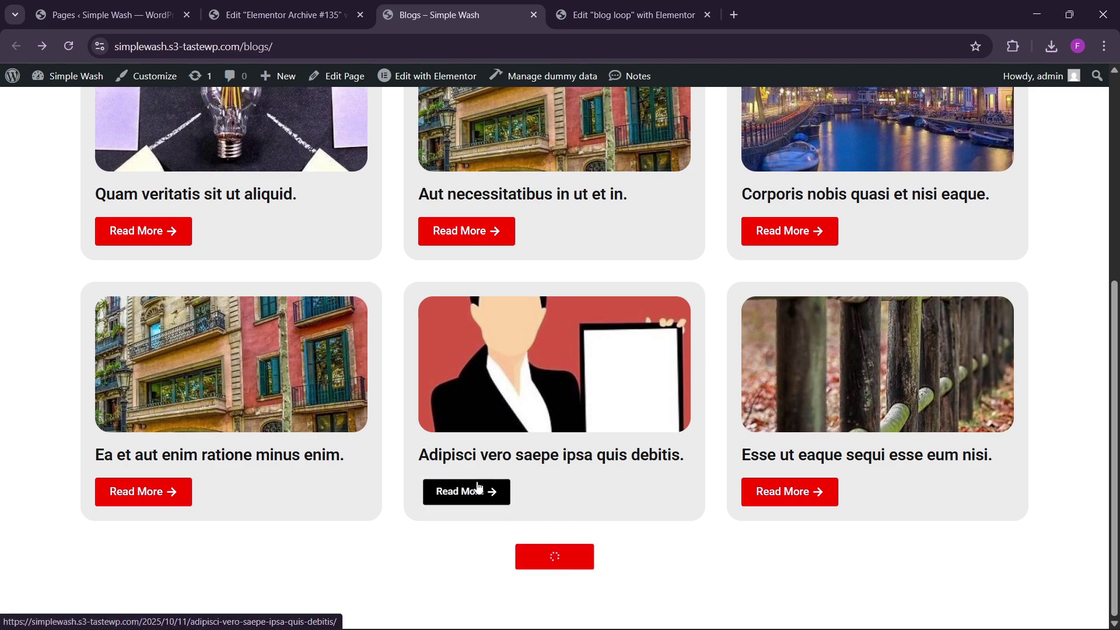
{"action": "scroll", "coordinate": [445, 408], "scroll_direction": "down", "scroll_amount": 8}
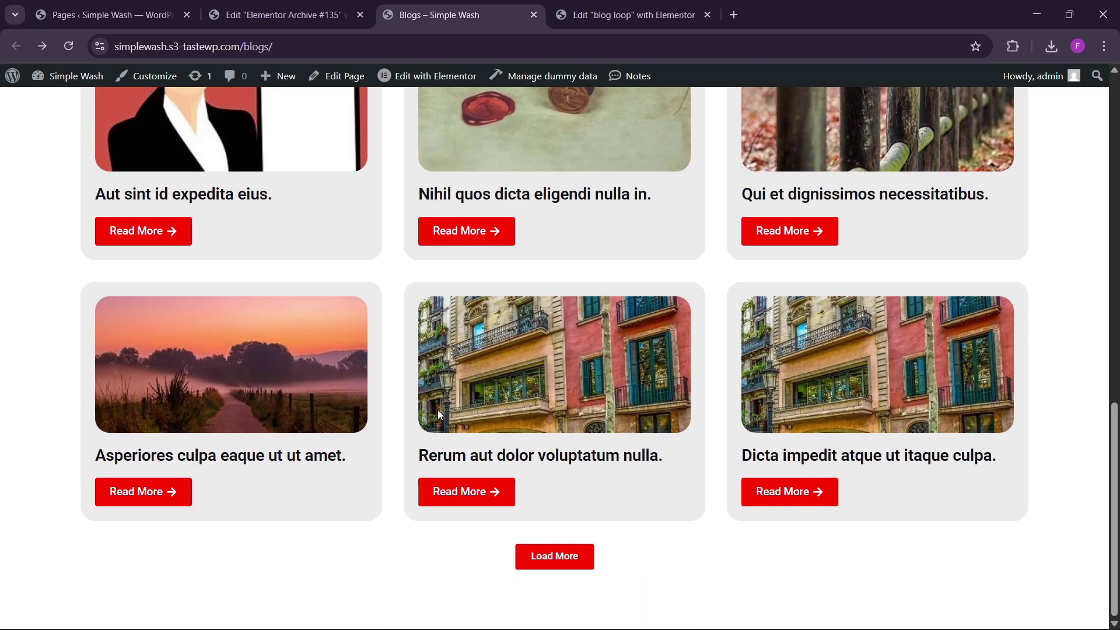
{"action": "scroll", "coordinate": [481, 309], "scroll_direction": "up", "scroll_amount": 8}
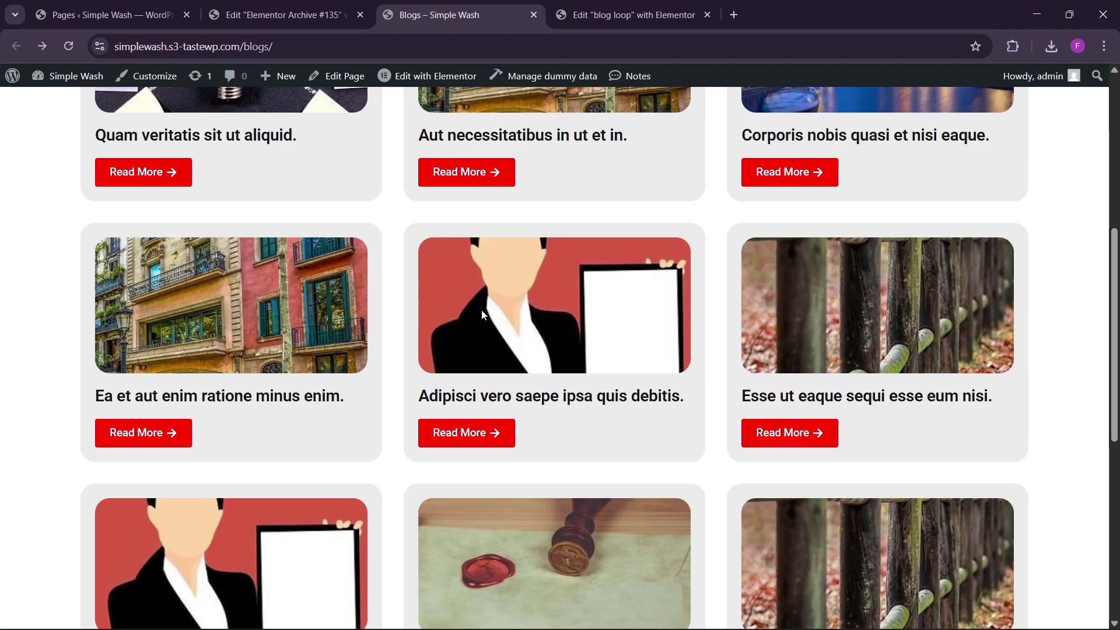